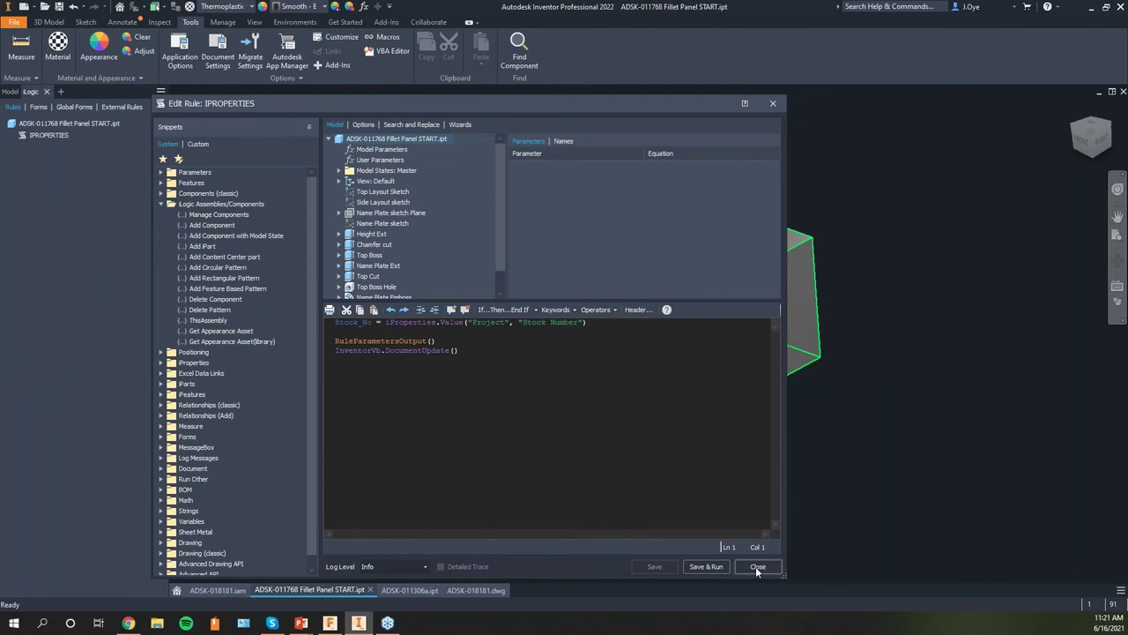
# Close the IPROPERTIES rule editor and open the assembly from the view in the ADSK-018181.dwg drawing
pyautogui.click(756, 567)
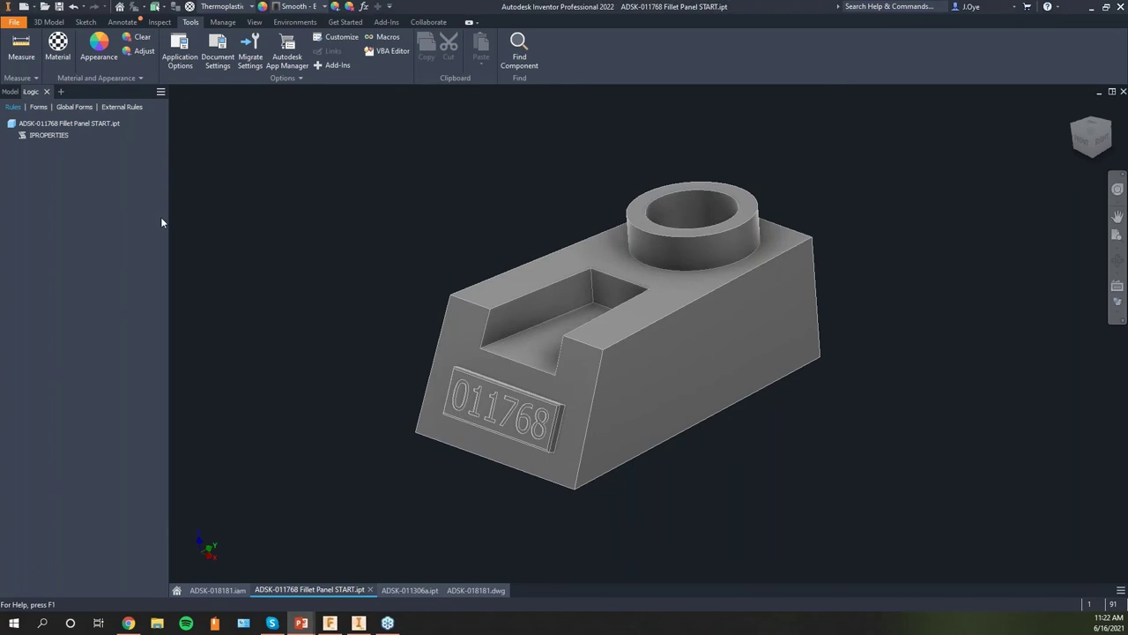
pyautogui.click(477, 590)
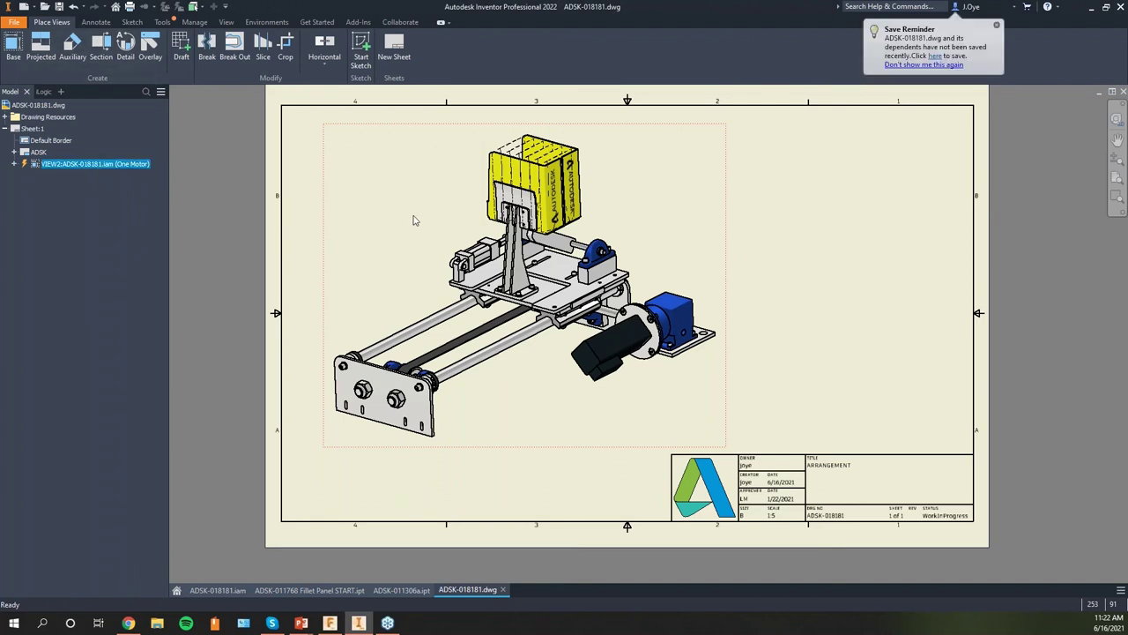
pyautogui.rightClick(401, 201)
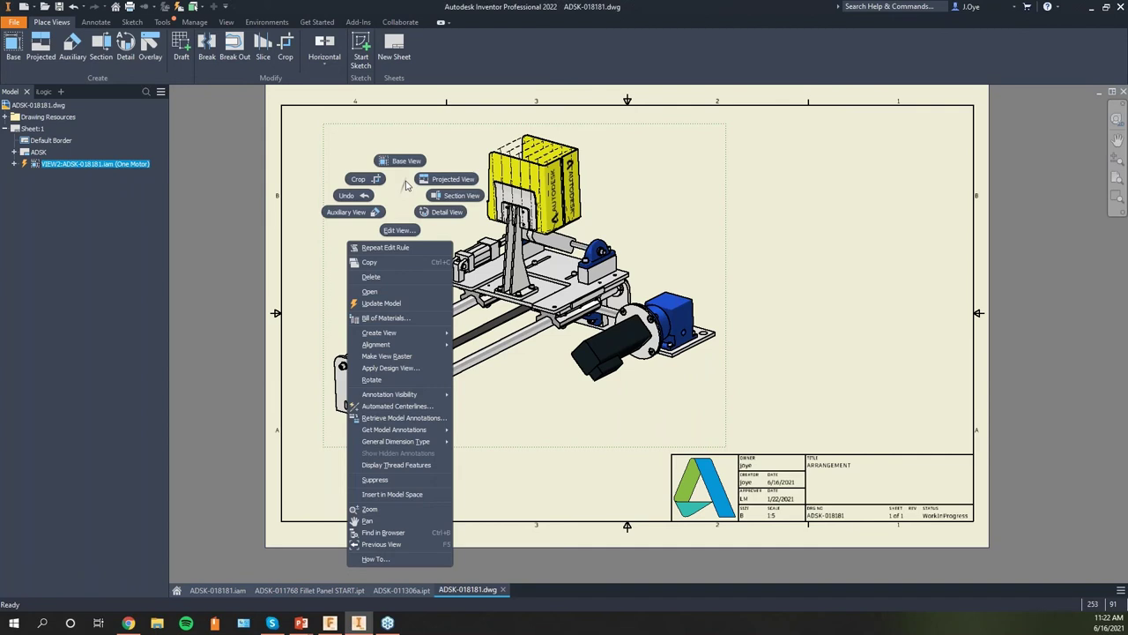
pyautogui.click(427, 289)
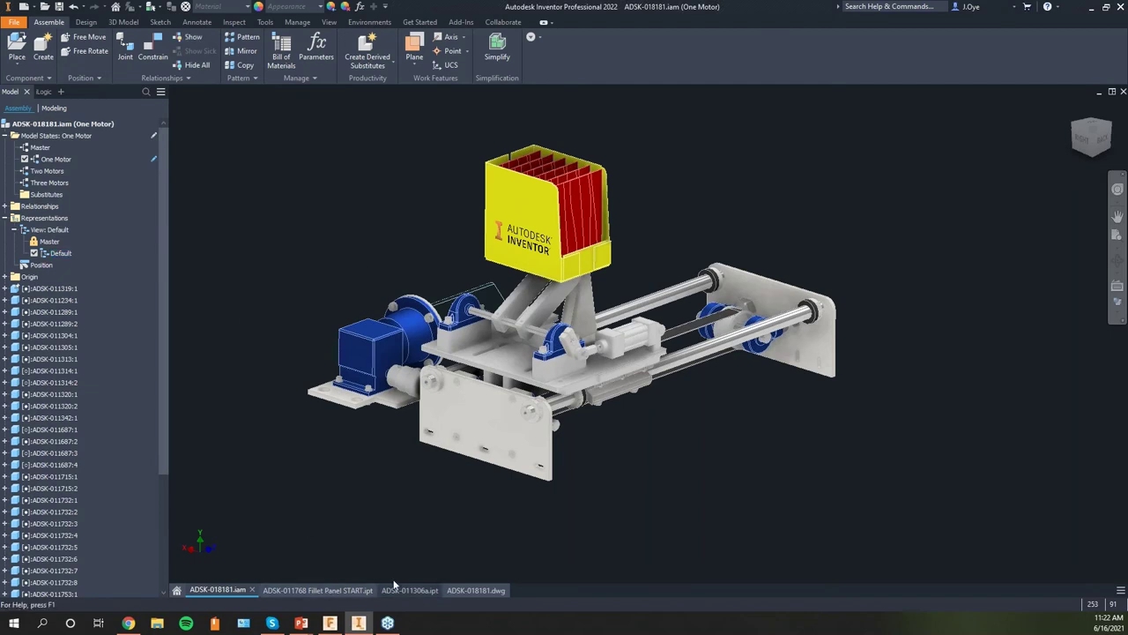
# Back in ADSK-018181.dwg, edit the assembly's drawing view to include the Camera View of its Default design view
pyautogui.click(480, 589)
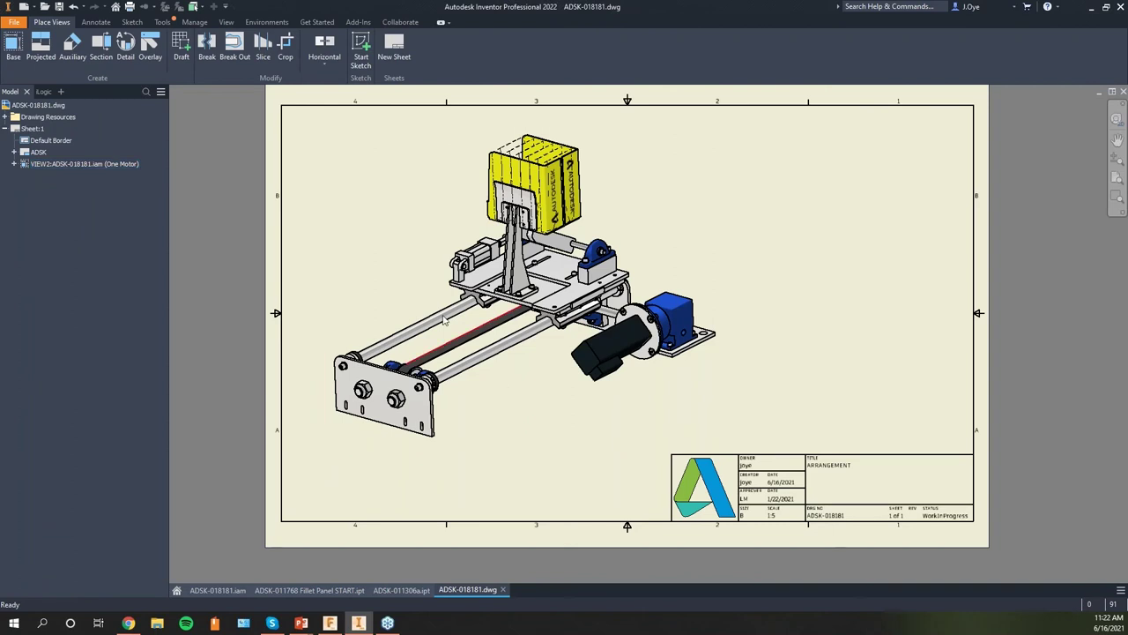
pyautogui.doubleClick(445, 321)
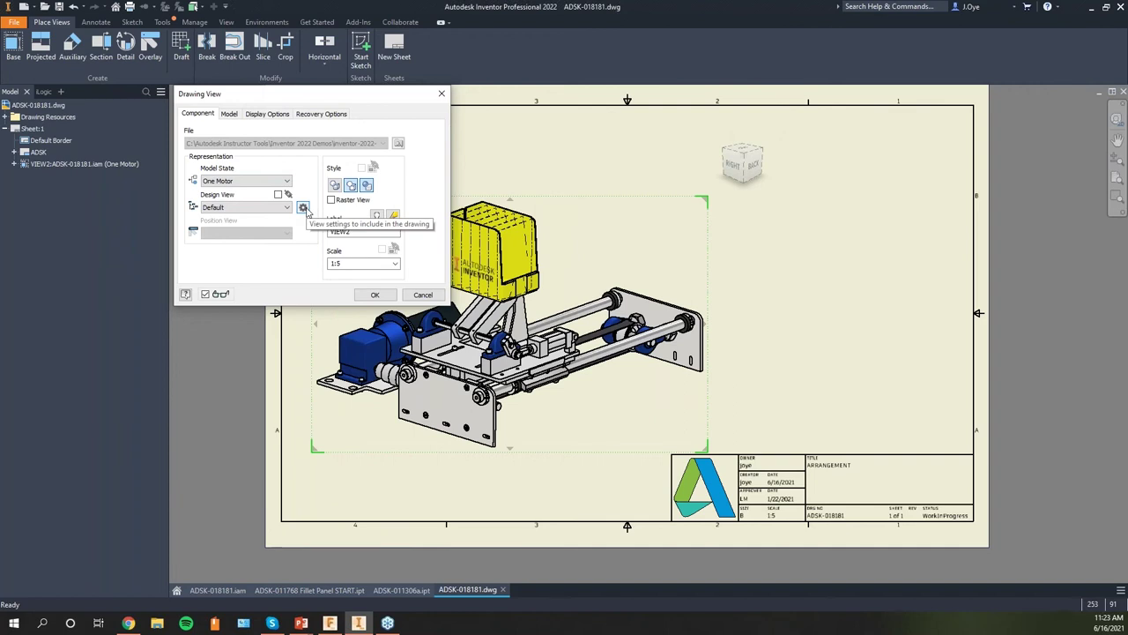
pyautogui.click(303, 207)
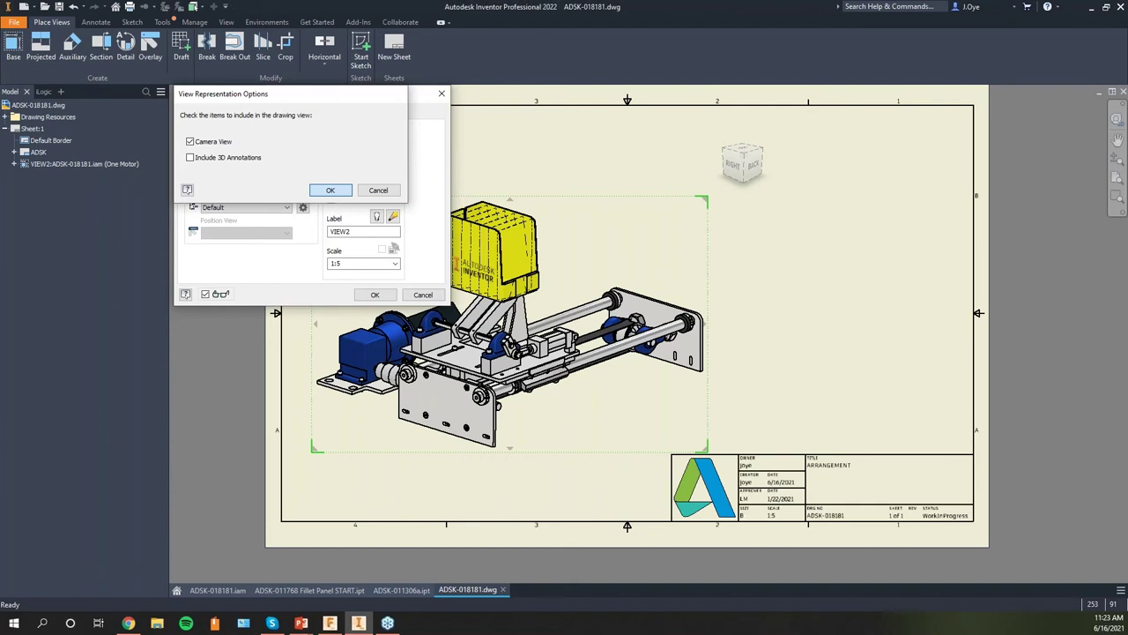
pyautogui.click(331, 190)
pyautogui.click(375, 295)
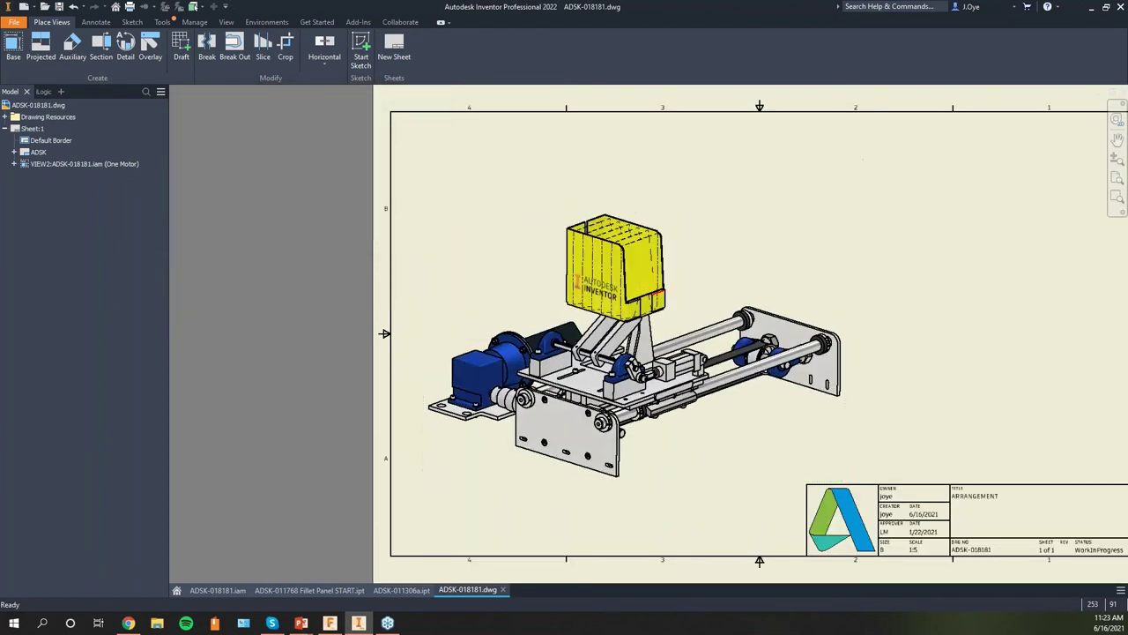
# Reorient the assembly's drawing view to the isometric corner between the top, front and right faces
pyautogui.doubleClick(740, 262)
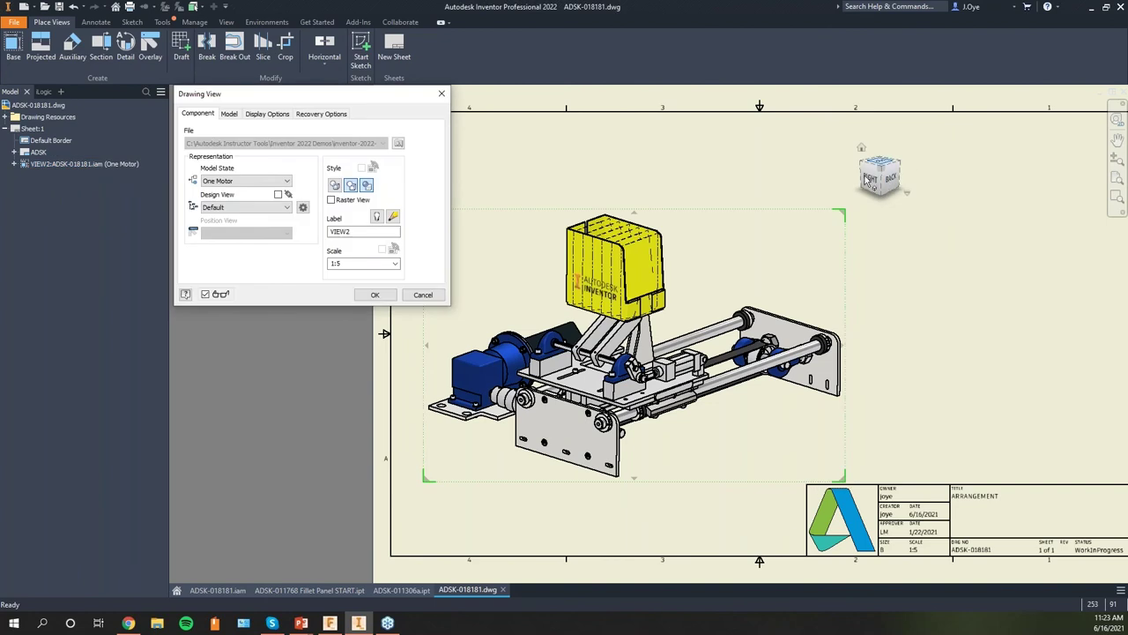
pyautogui.click(870, 173)
pyautogui.click(868, 162)
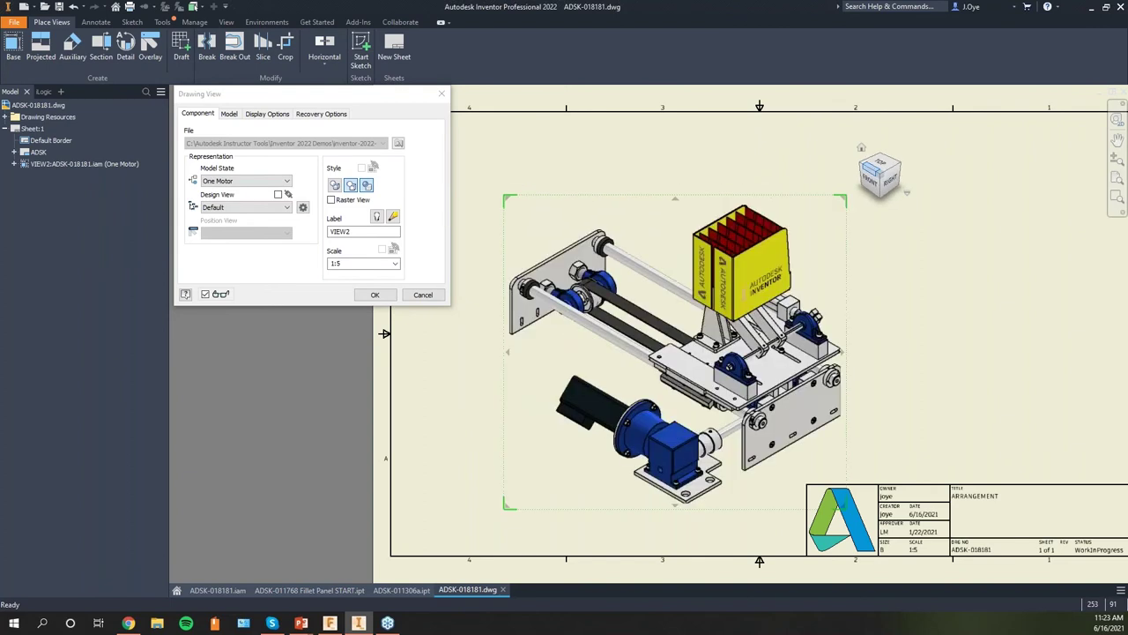
pyautogui.click(873, 176)
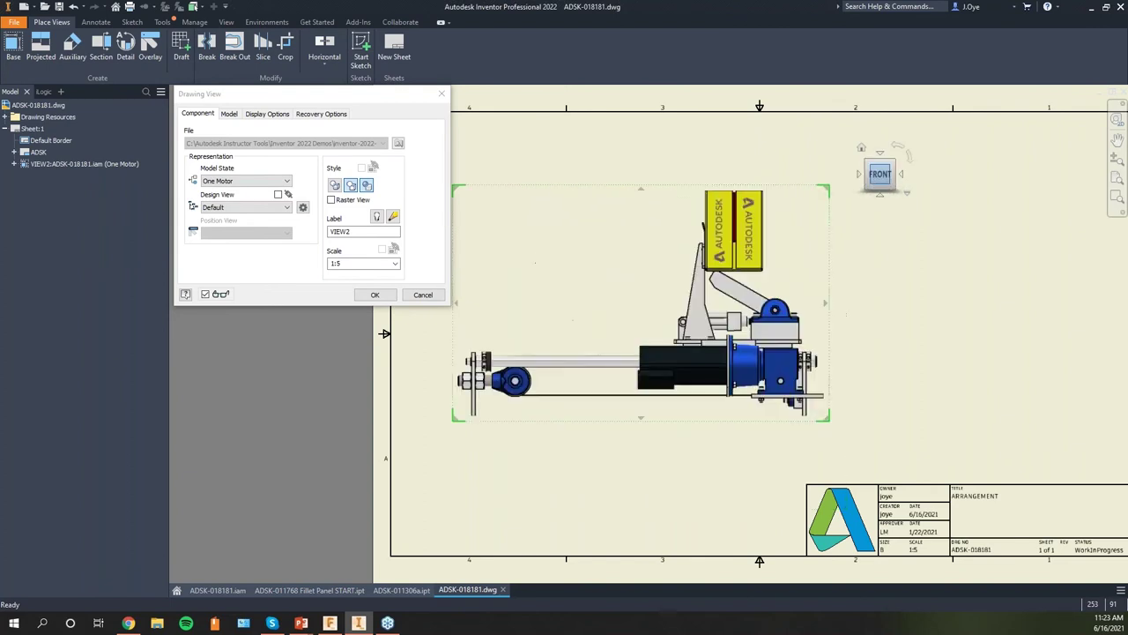
pyautogui.click(892, 166)
pyautogui.click(376, 294)
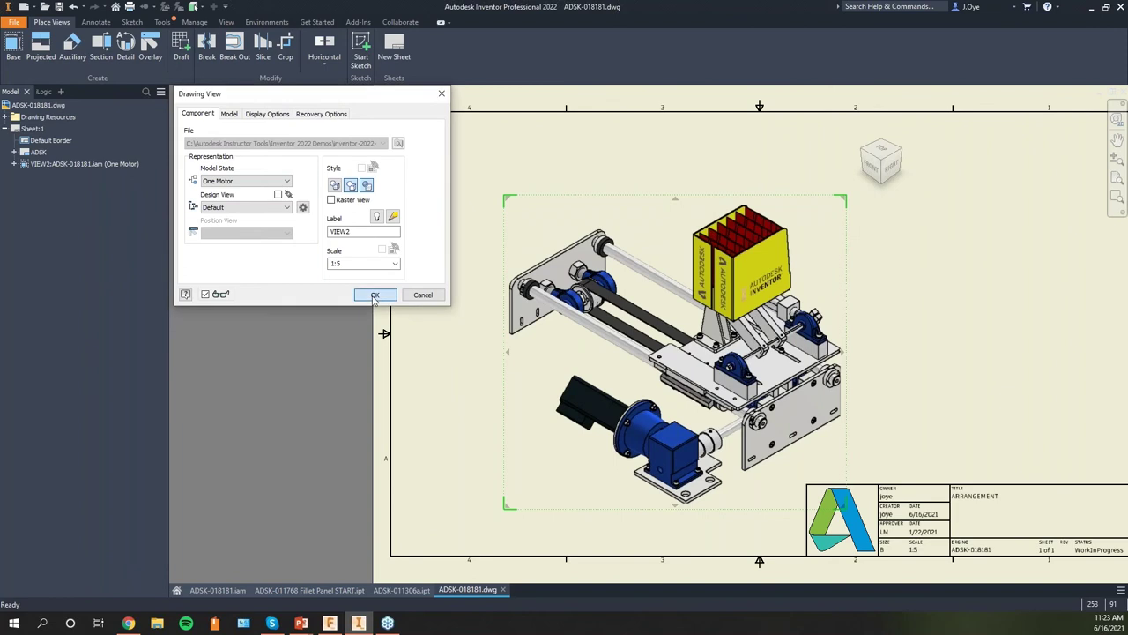
# Switch to the ADSK-011768 Fillet Panel START part and create a drawing from it
pyautogui.click(311, 591)
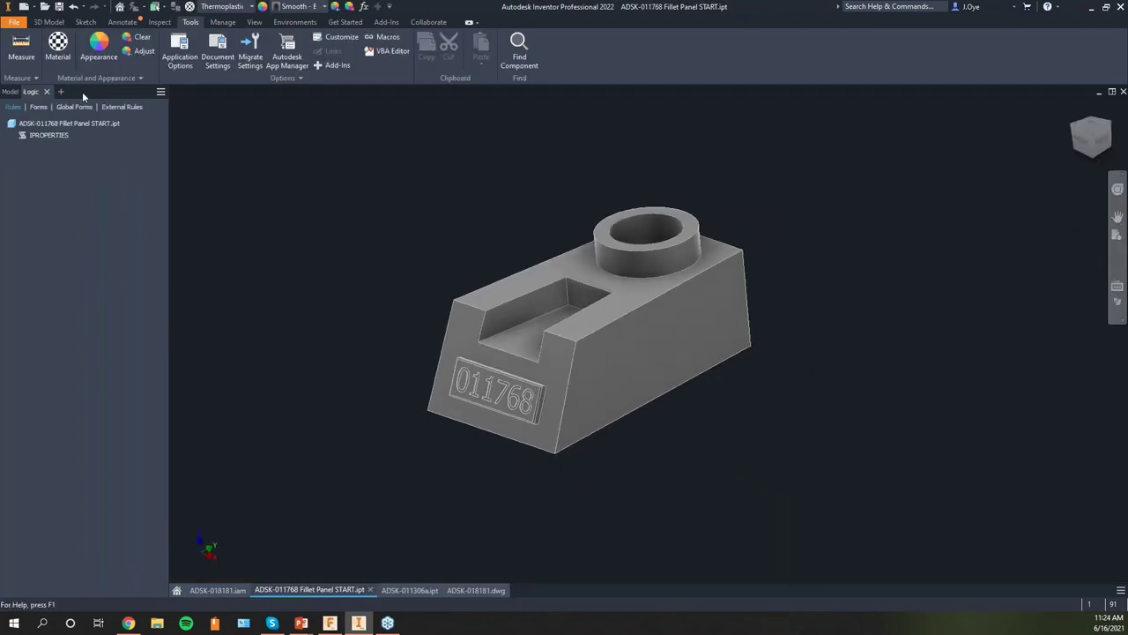
pyautogui.click(10, 91)
pyautogui.rightClick(24, 109)
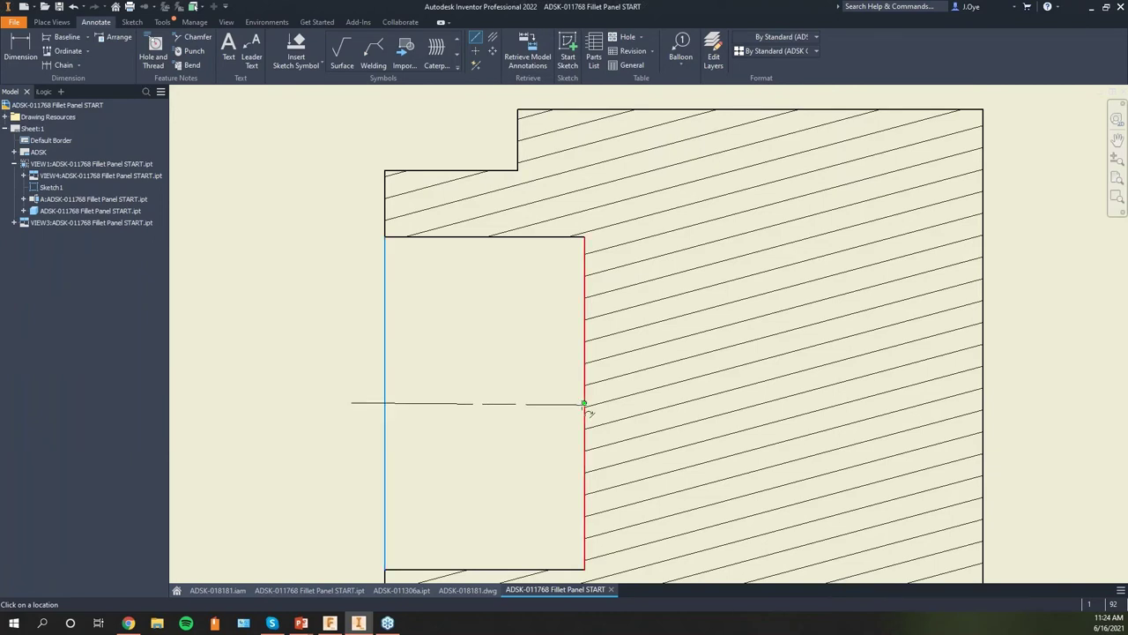
# Add a centerline through the bore in section view A-A and dimension the bore's diameter
pyautogui.click(583, 406)
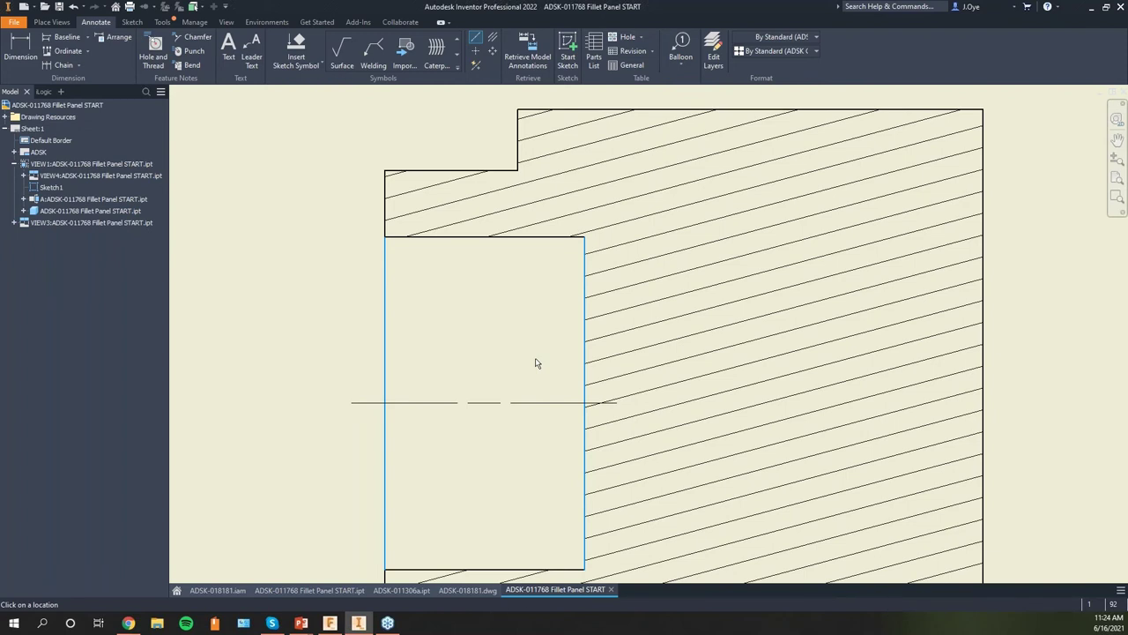
pyautogui.scroll(-5, 535, 363)
pyautogui.click(554, 358)
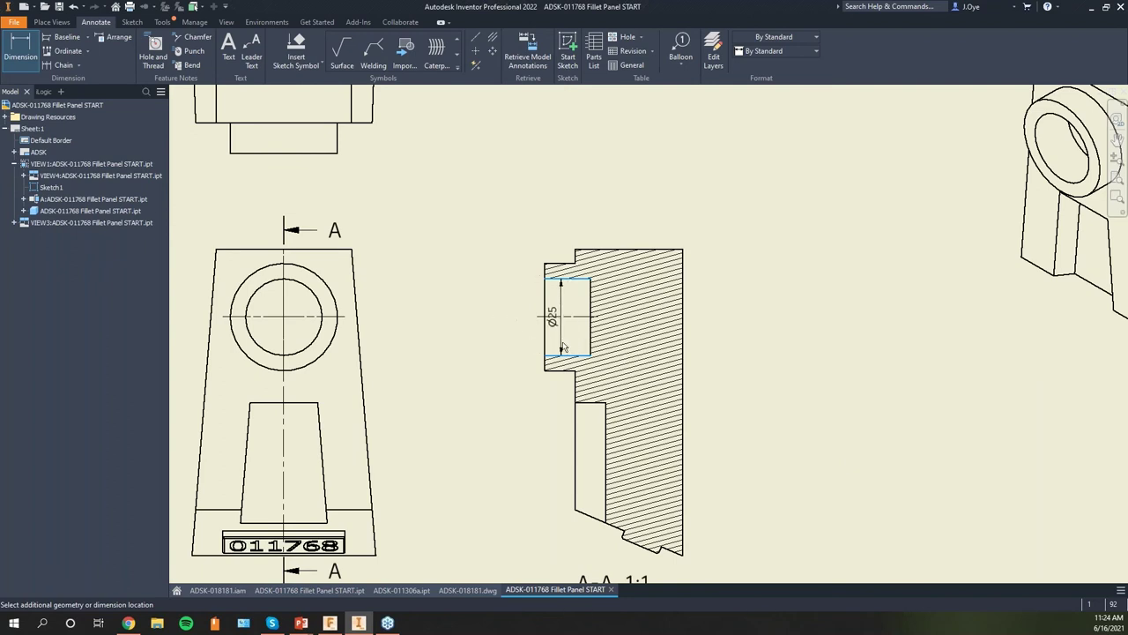
pyautogui.click(571, 346)
# Dimension the diameter of the boss's outer circle in the view that carries section line A-A
pyautogui.scroll(5, 564, 320)
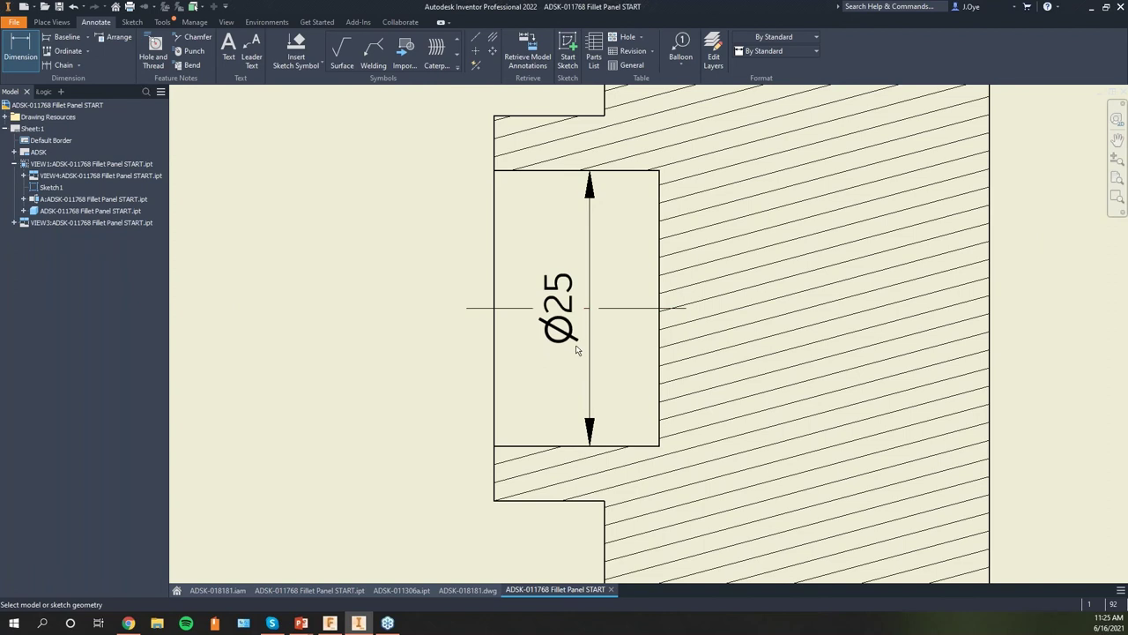
pyautogui.scroll(-3, 577, 350)
pyautogui.scroll(2, 365, 367)
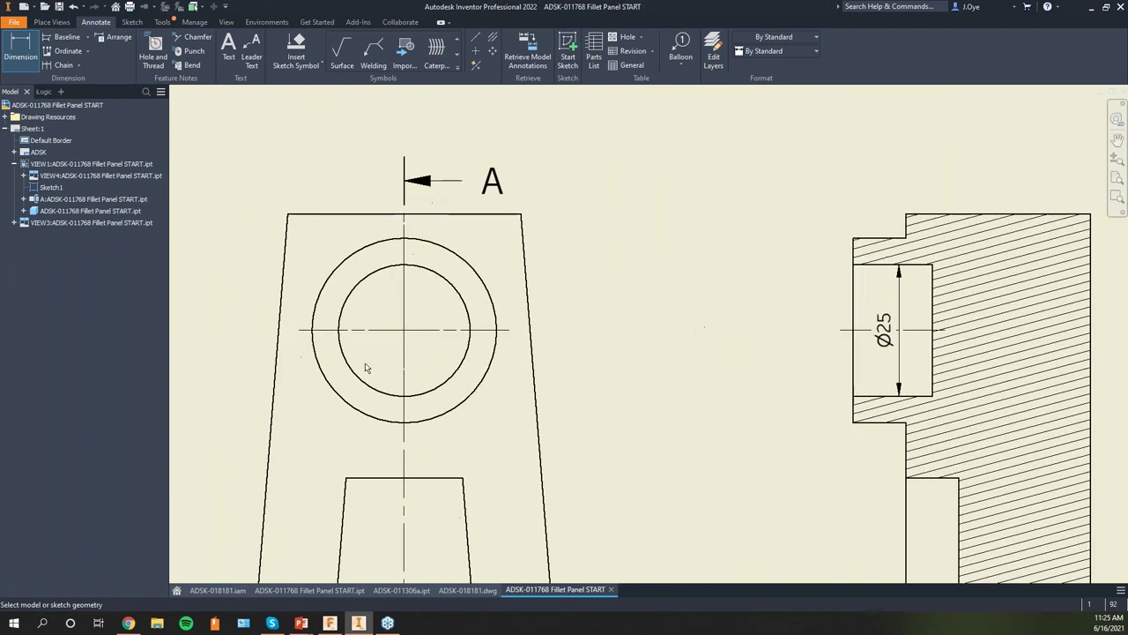
pyautogui.scroll(1, 367, 368)
pyautogui.click(25, 51)
pyautogui.click(680, 252)
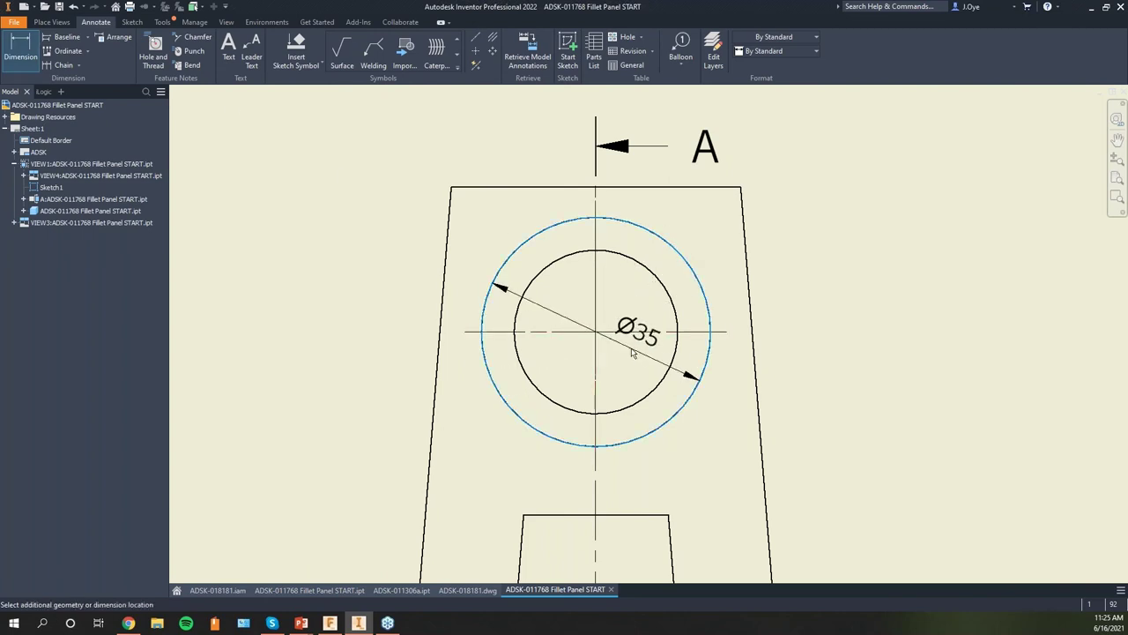
pyautogui.click(632, 352)
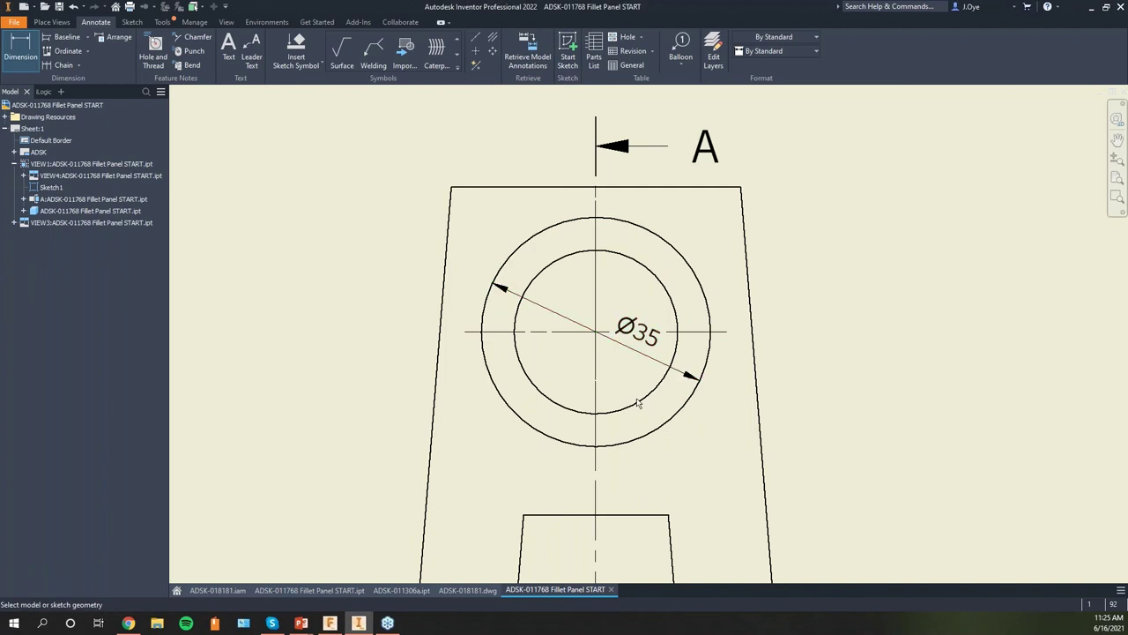
pyautogui.scroll(-3, 906, 476)
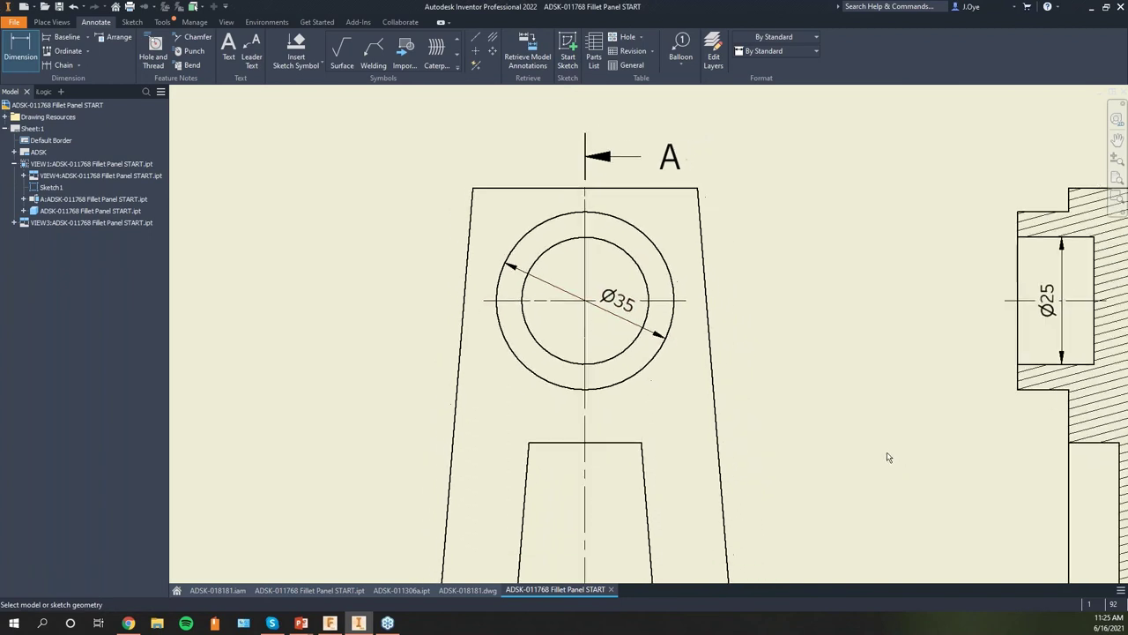
pyautogui.scroll(-2, 826, 408)
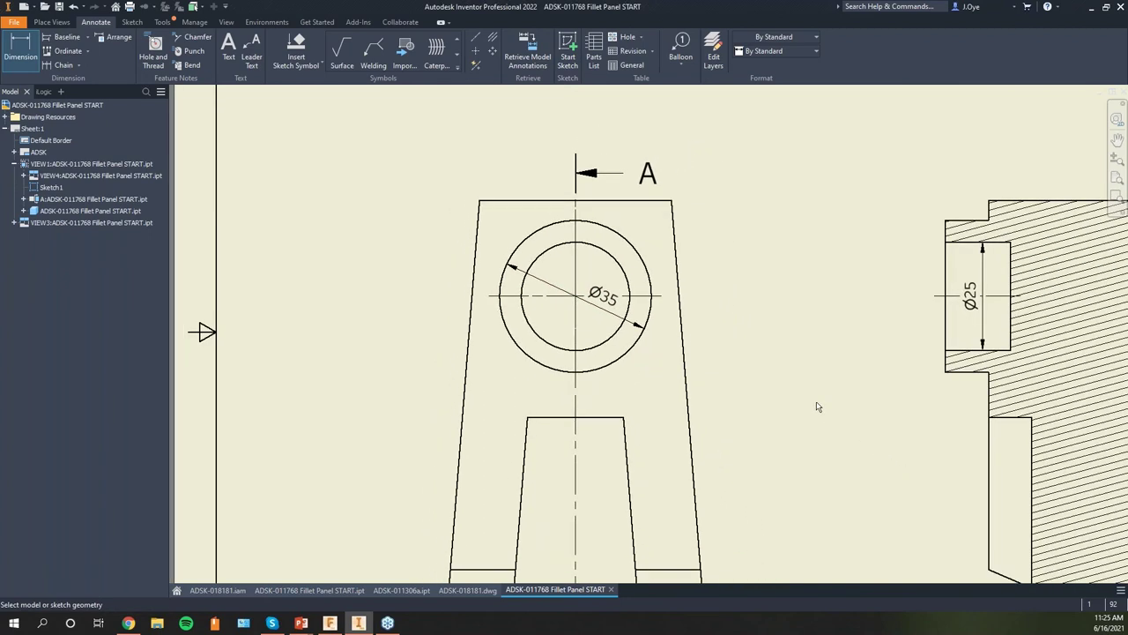
pyautogui.scroll(-2, 817, 406)
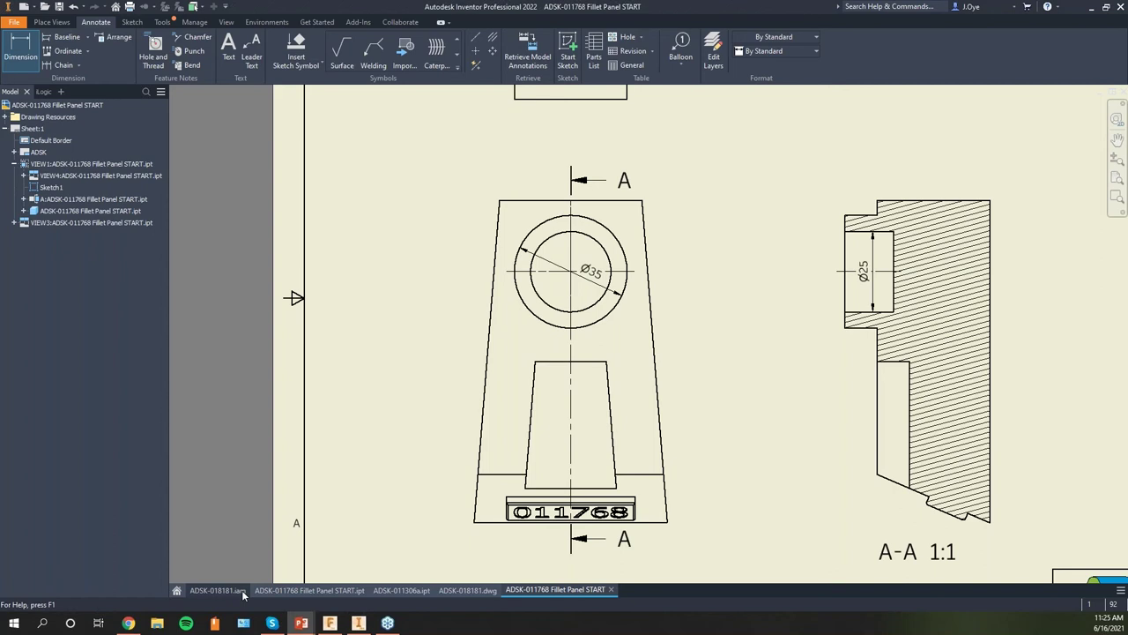
# In the ADSK-018181.iam assembly, give bearing head ADSK-011773:1 a Part Number instance property with the value 12-110
pyautogui.click(244, 595)
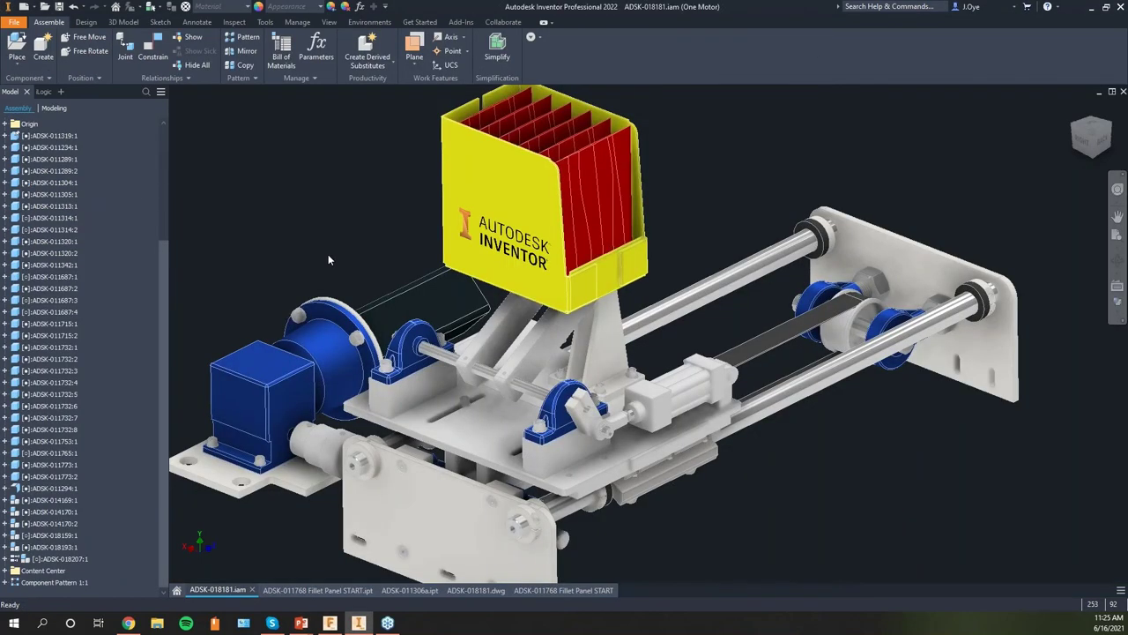
pyautogui.scroll(3, 328, 254)
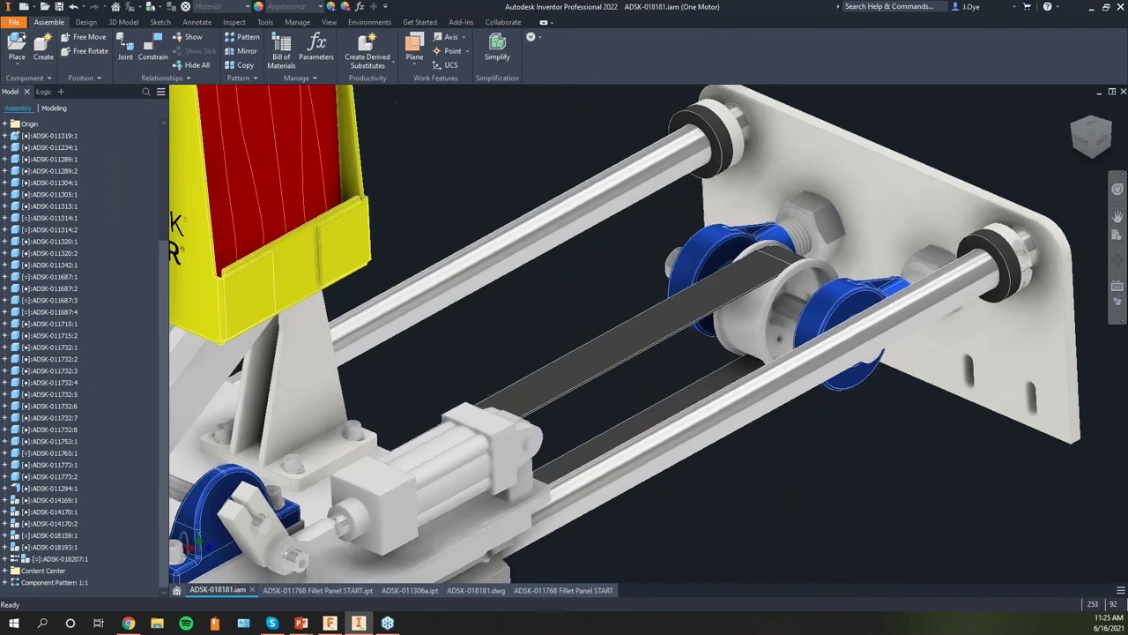
pyautogui.scroll(4, 493, 286)
pyautogui.click(493, 286)
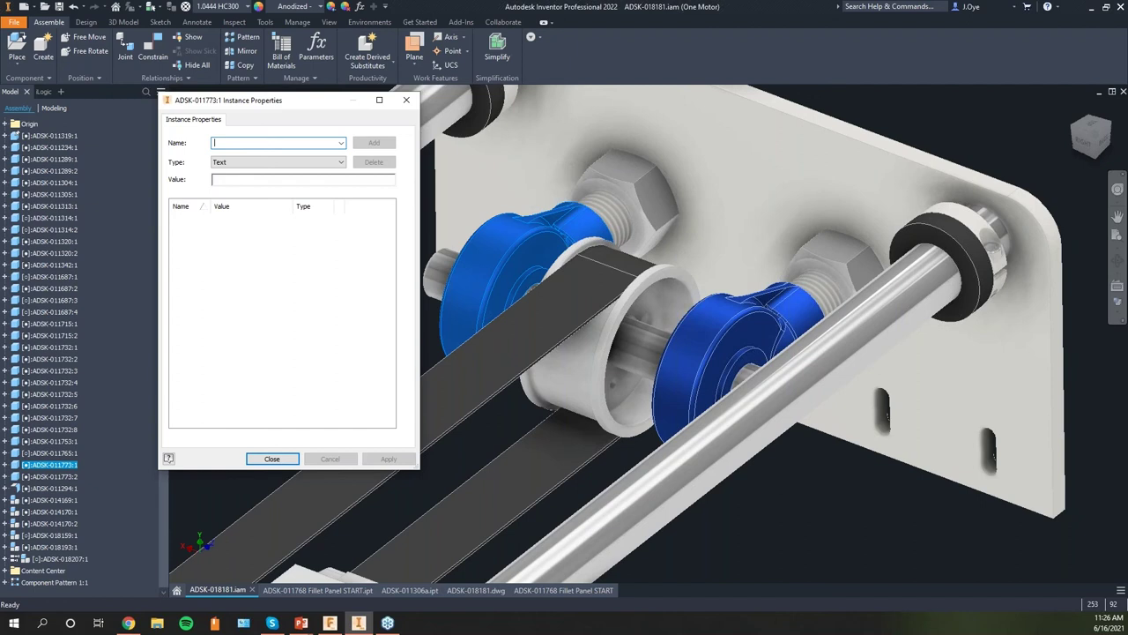
pyautogui.click(272, 458)
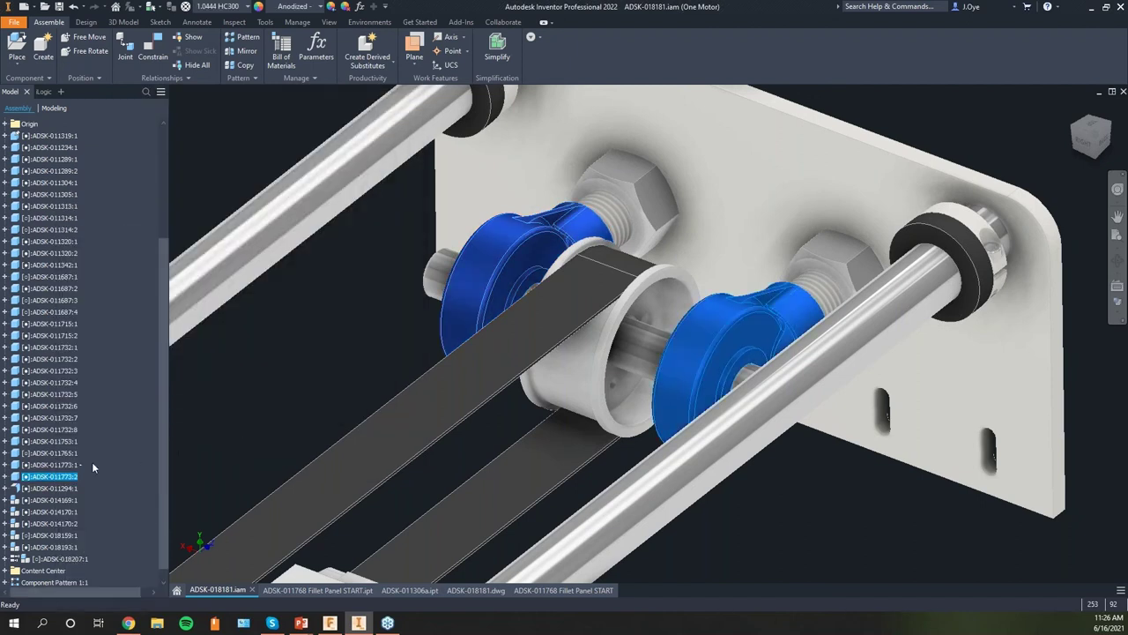
# Add a text instance property named Part Number with the value 12-140 to bearing head ADSK-011773:2
pyautogui.click(71, 476)
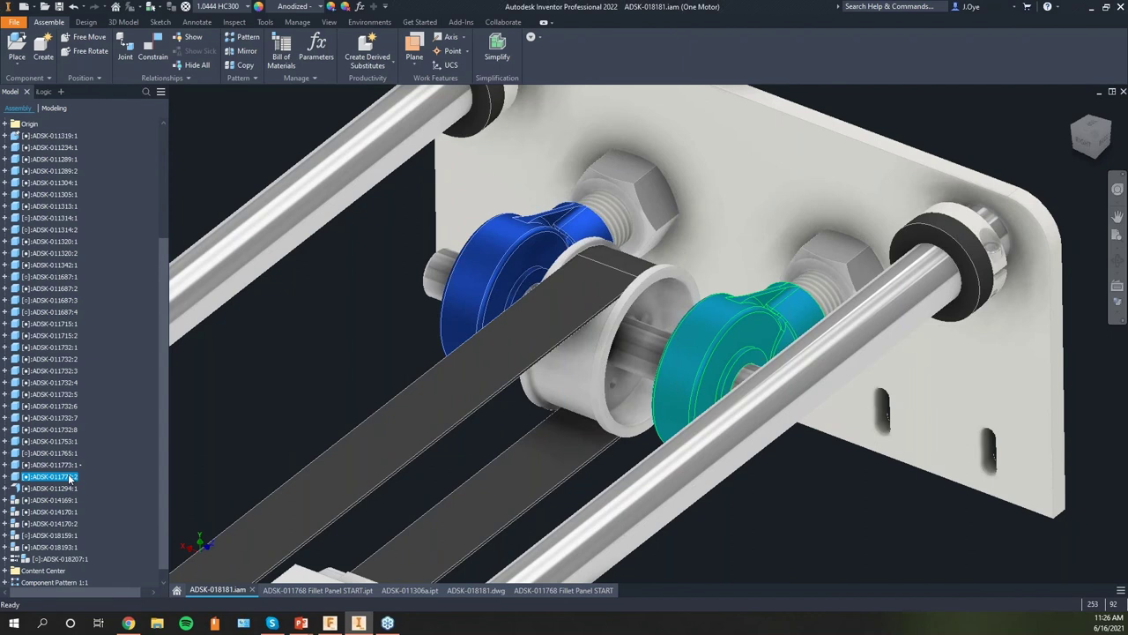
pyautogui.rightClick(70, 476)
pyautogui.click(115, 458)
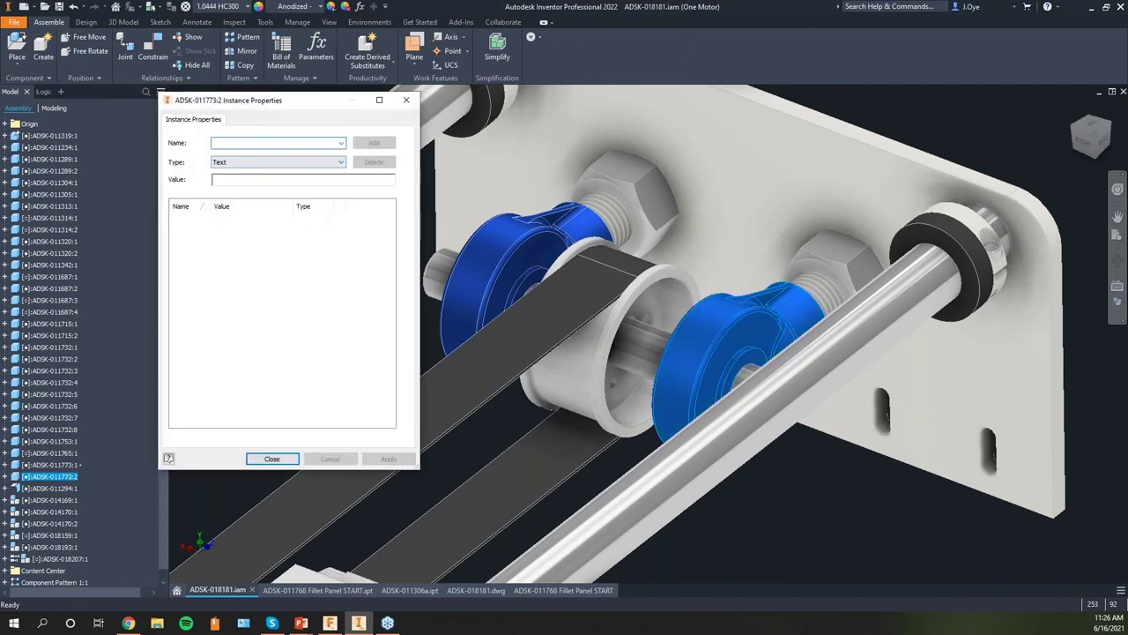
pyautogui.write('Part Numbe')
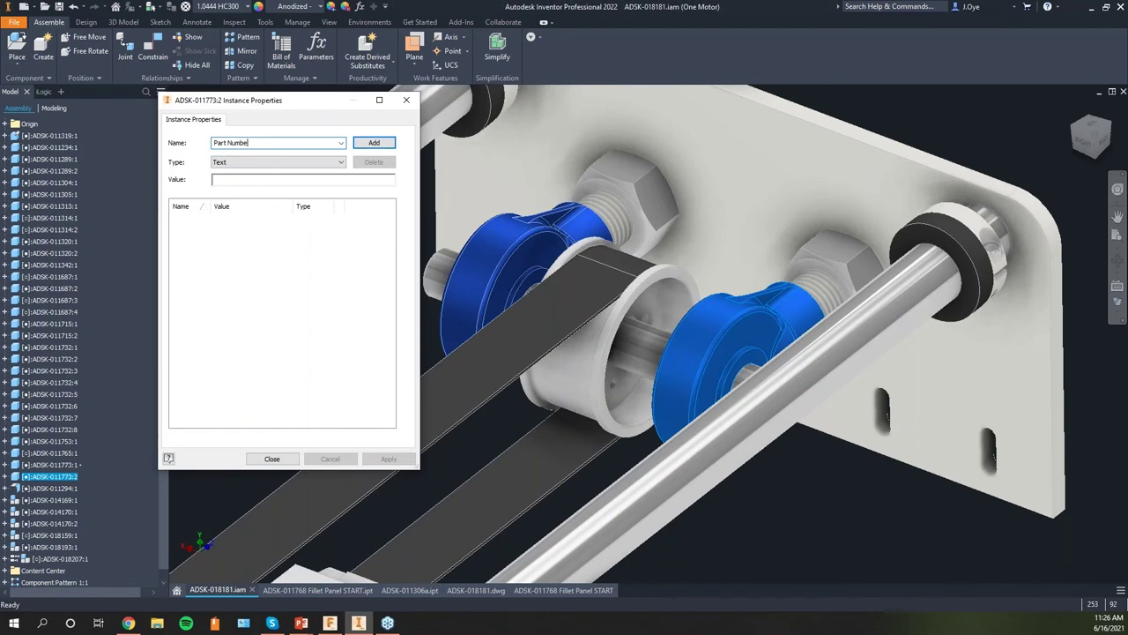
pyautogui.write('r')
pyautogui.click(302, 178)
pyautogui.write('12-140')
pyautogui.click(375, 144)
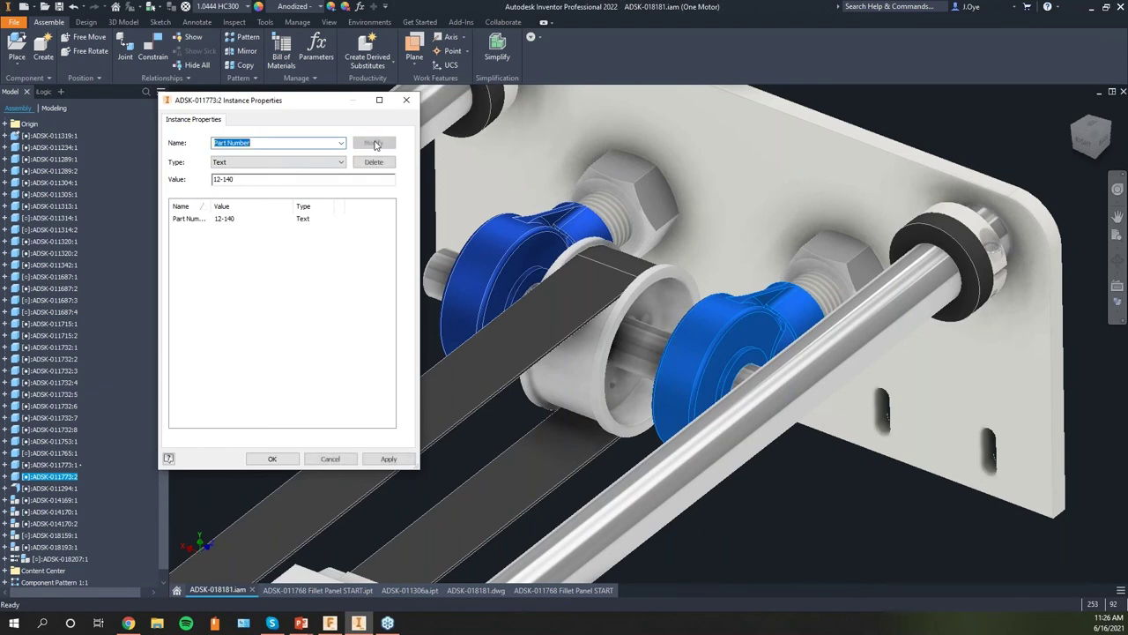
pyautogui.click(272, 459)
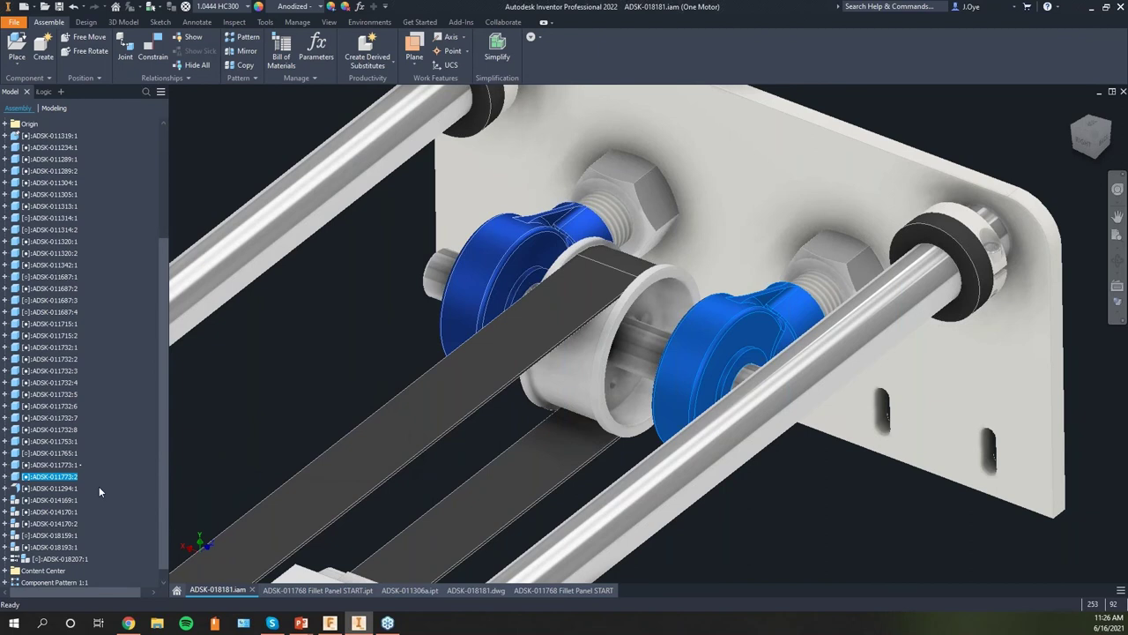
# Review the Part Number instance values of the ADSK-011773 bearing heads in the assembly's bill of materials
pyautogui.click(280, 49)
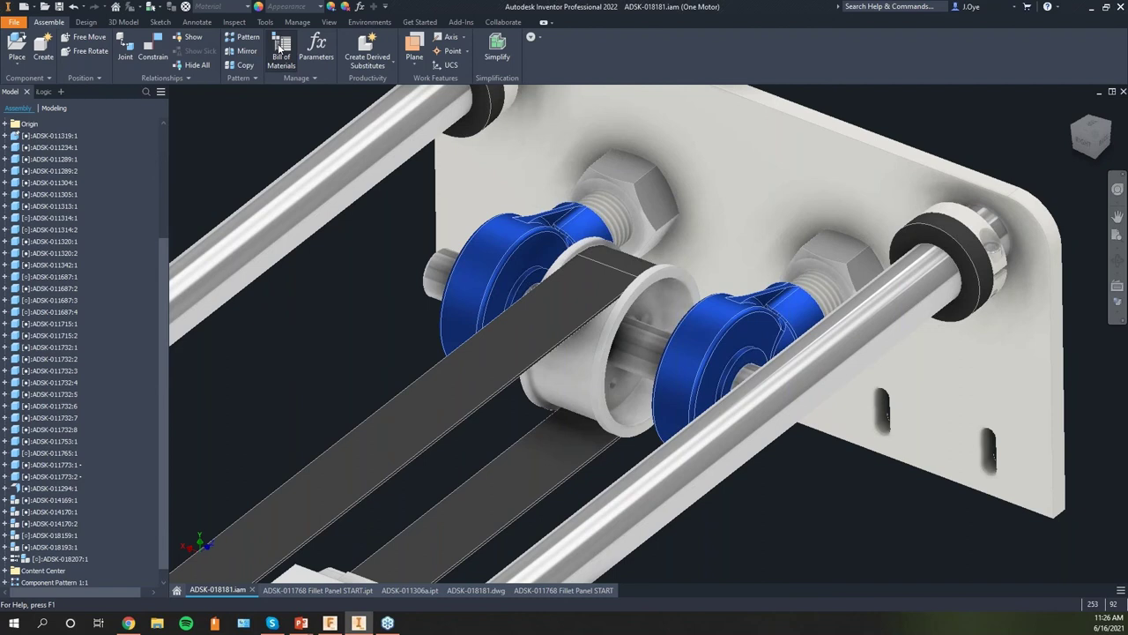
pyautogui.click(280, 49)
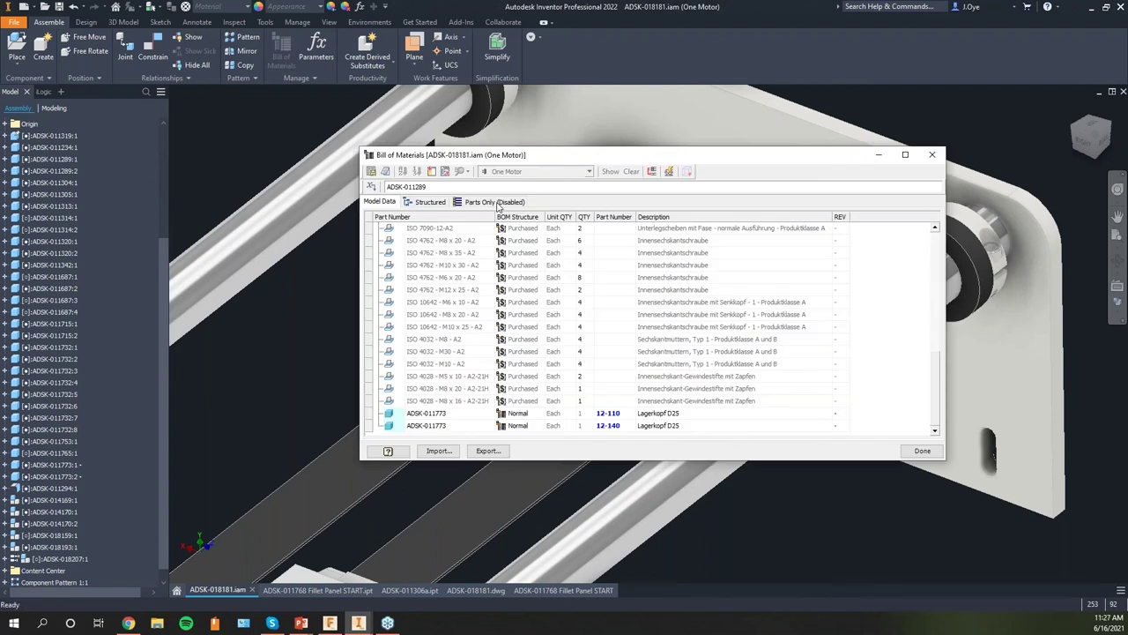
pyautogui.click(922, 450)
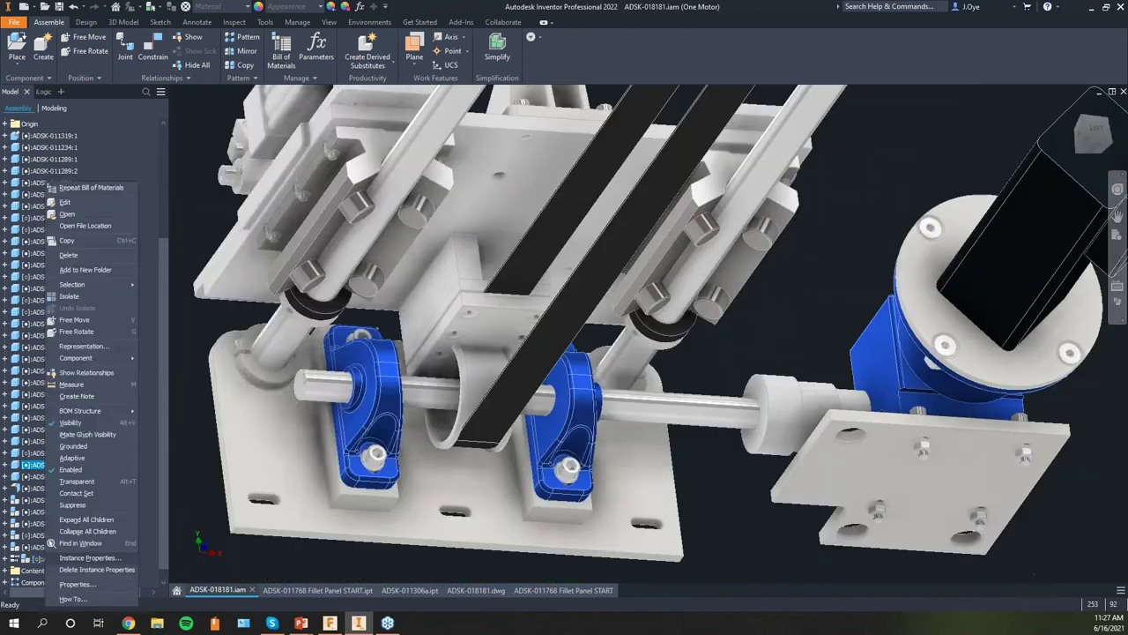
# Start a new Simplify substitute of the ADSK-018181.iam assembly based on the One Motor model state
pyautogui.click(96, 494)
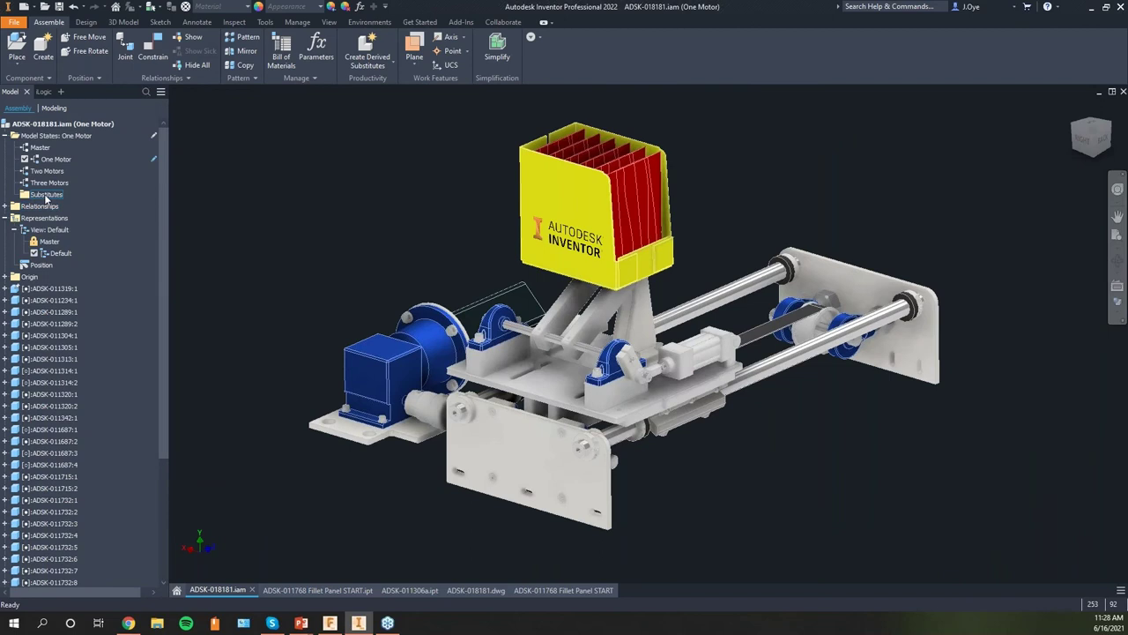
pyautogui.rightClick(41, 197)
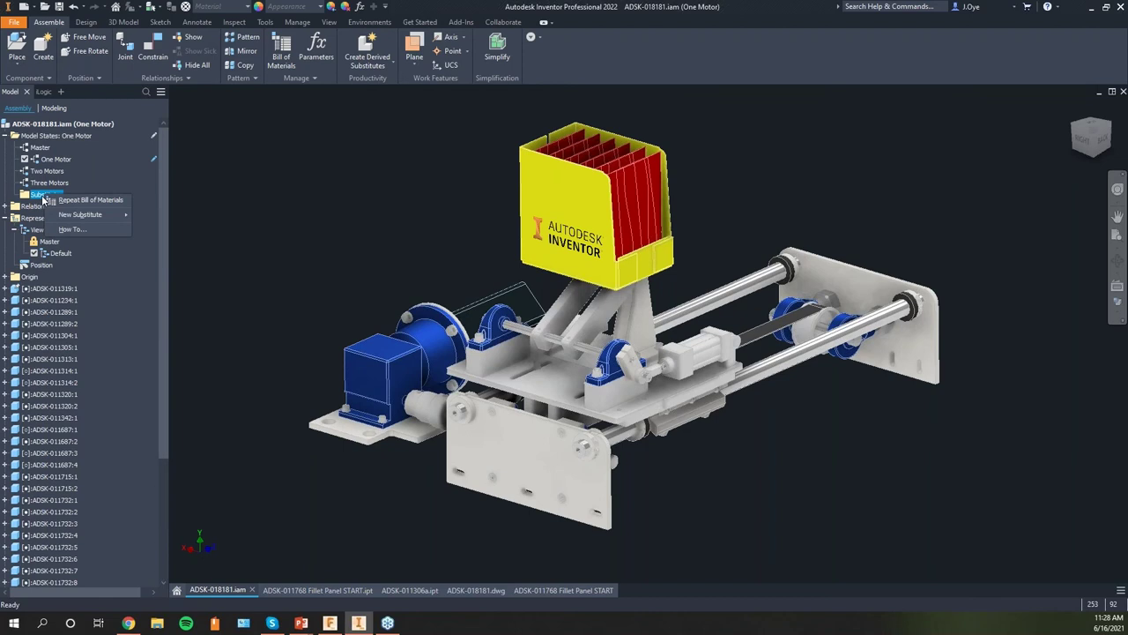
pyautogui.rightClick(55, 136)
pyautogui.moveTo(98, 192)
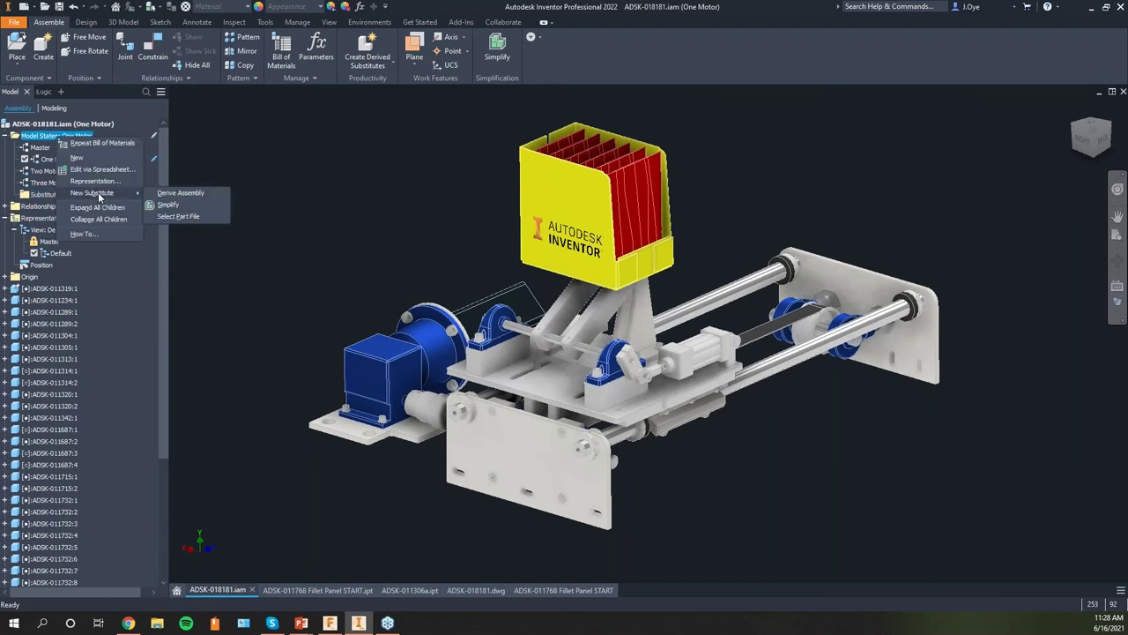
pyautogui.click(245, 173)
pyautogui.rightClick(46, 200)
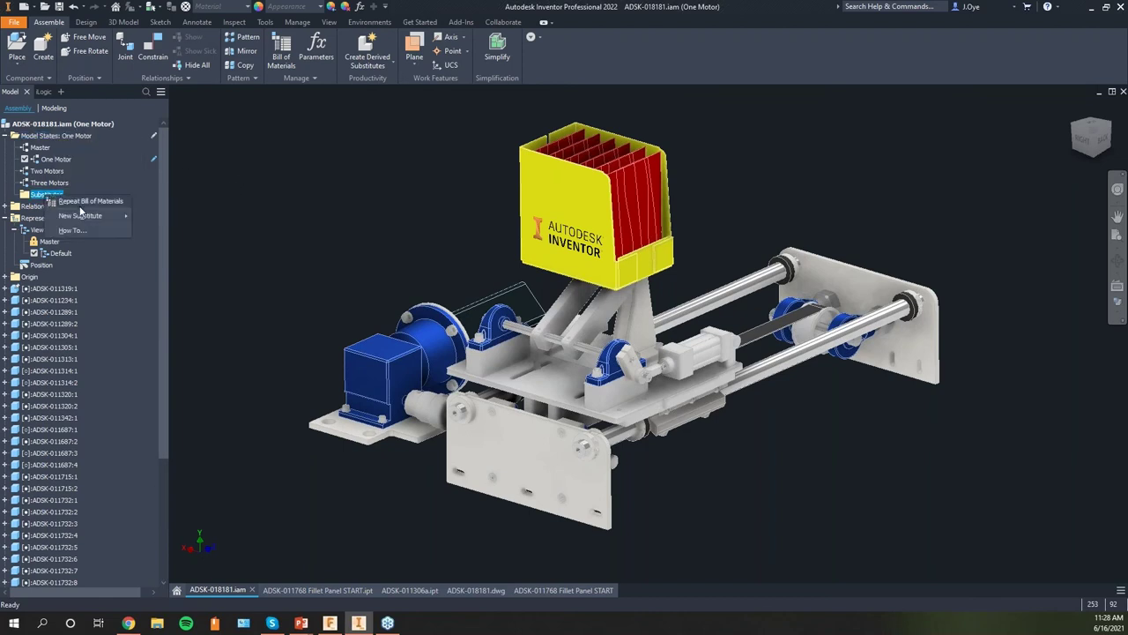
pyautogui.moveTo(93, 215)
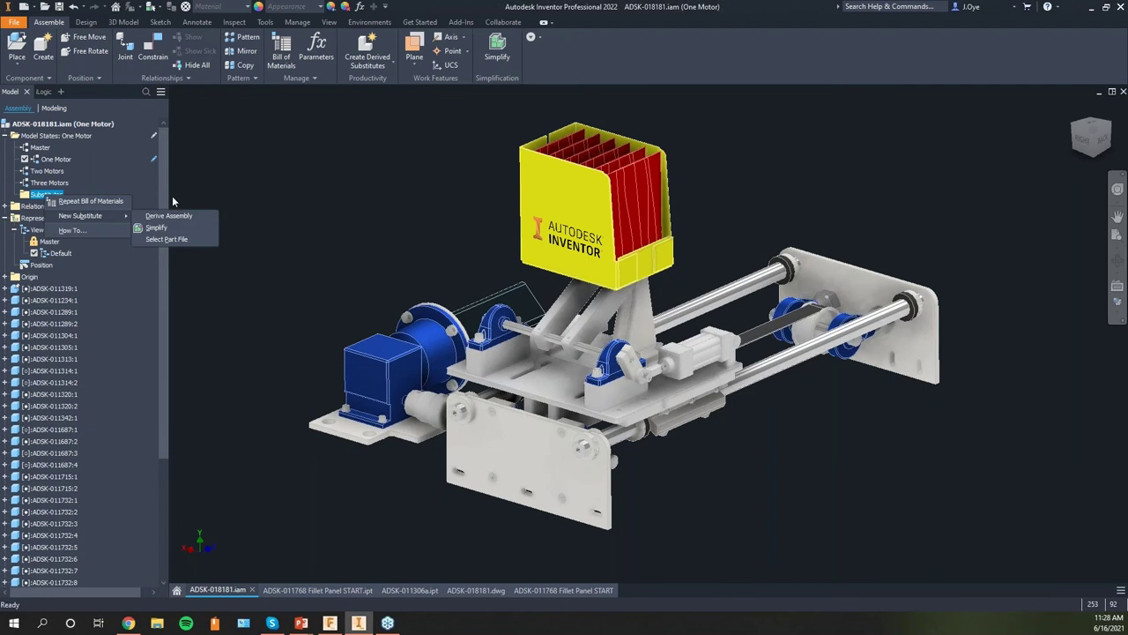
pyautogui.click(149, 226)
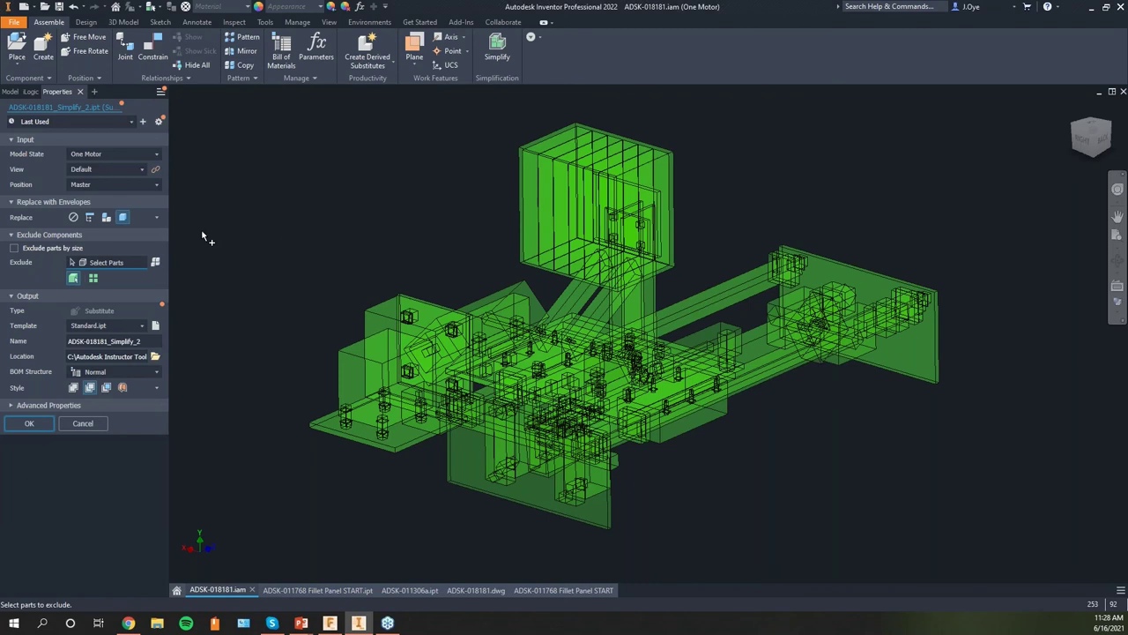
pyautogui.click(158, 155)
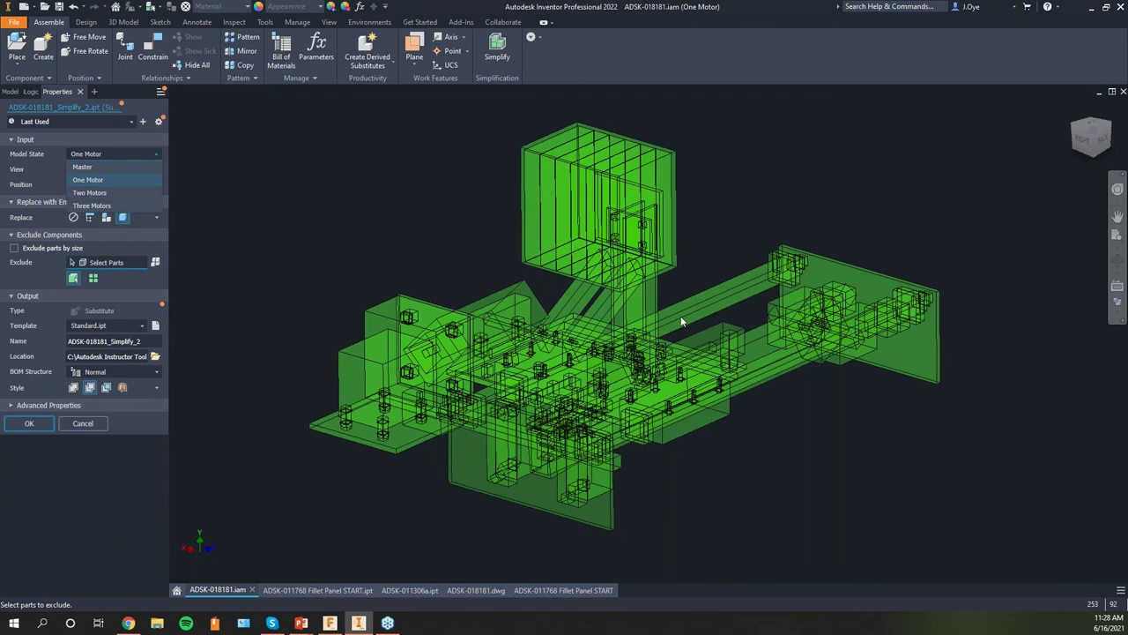
# With each part replaced by its own envelope, exclude three of the upright plates in the box from the substitute
pyautogui.keyDown('shift'); pyautogui.moveTo(681, 322); pyautogui.dragTo(222, 302, button='middle'); pyautogui.keyUp('shift')
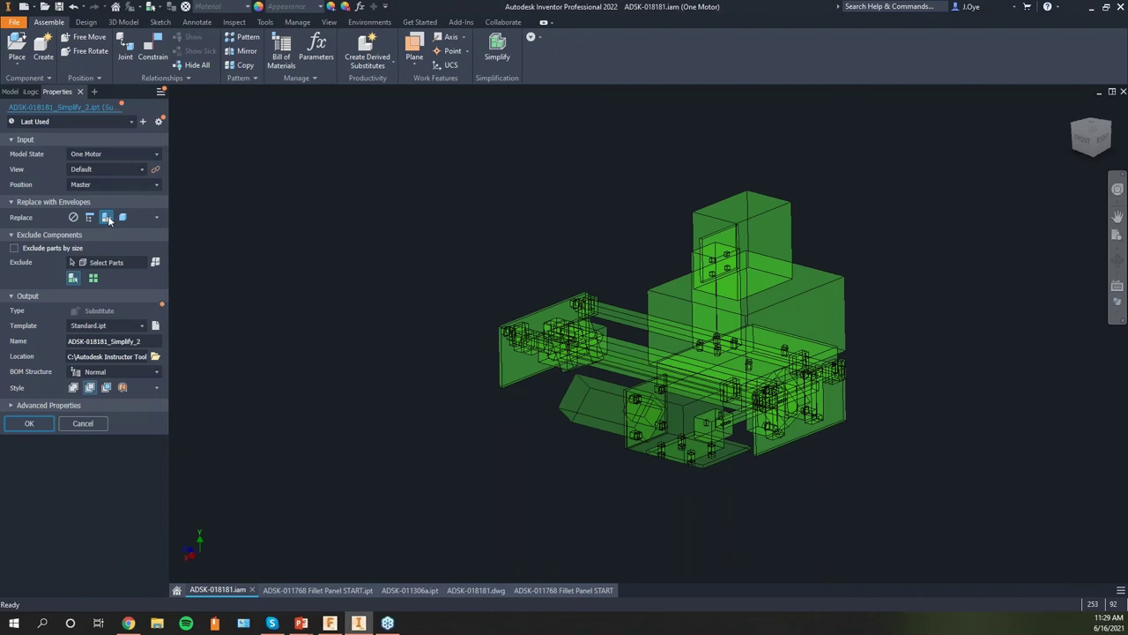
pyautogui.scroll(3, 629, 311)
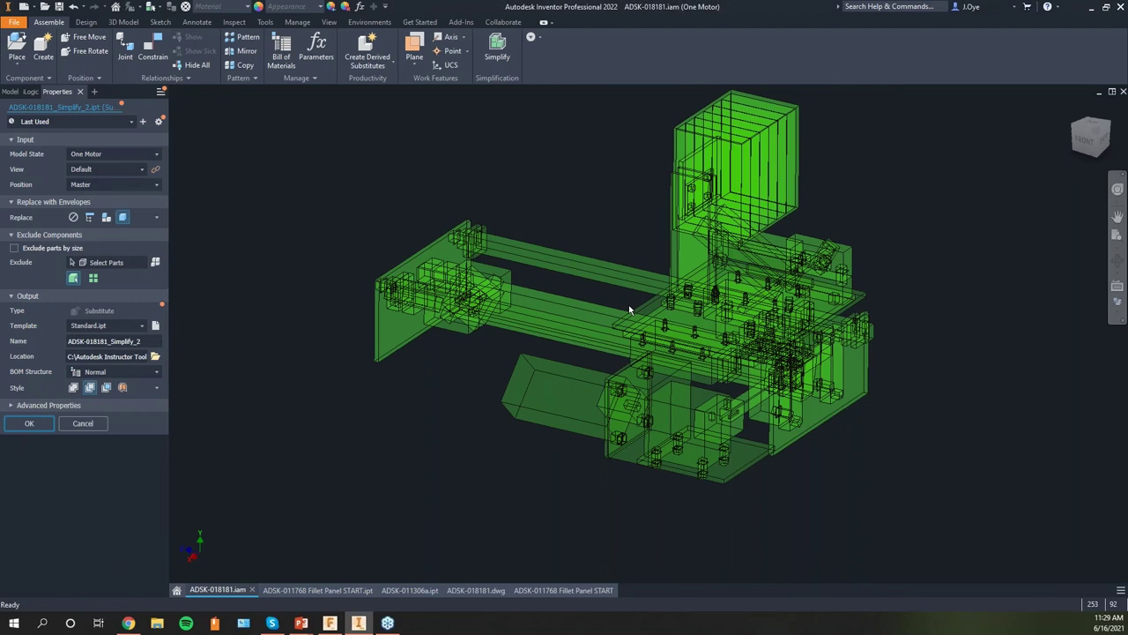
pyautogui.keyDown('shift'); pyautogui.moveTo(629, 310); pyautogui.dragTo(662, 251, button='middle'); pyautogui.keyUp('shift')
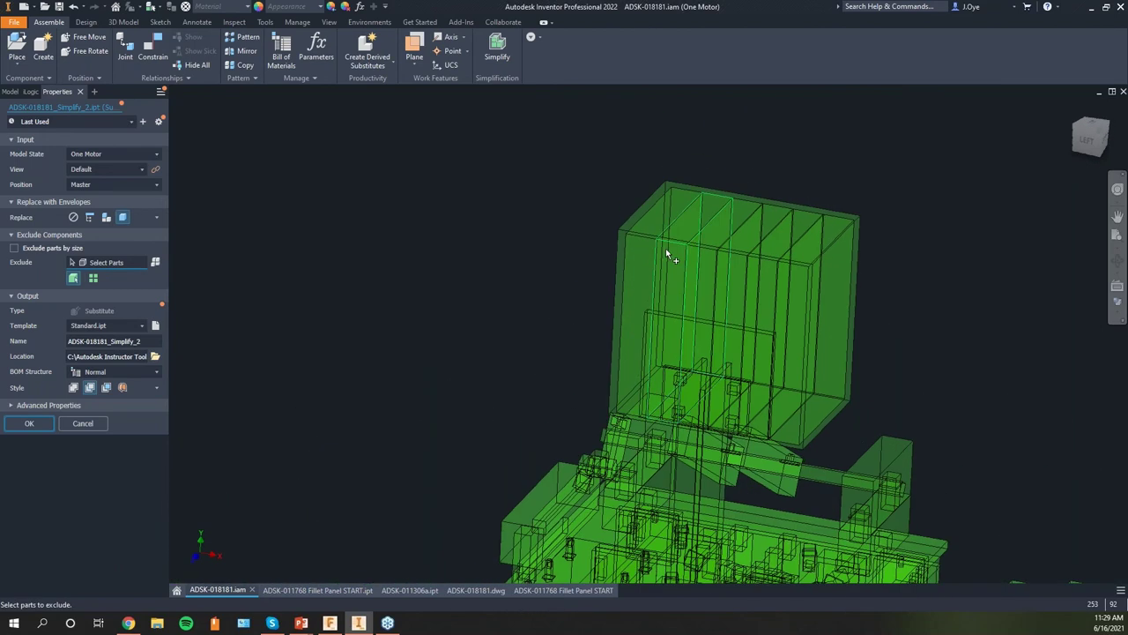
pyautogui.click(666, 252)
pyautogui.click(730, 264)
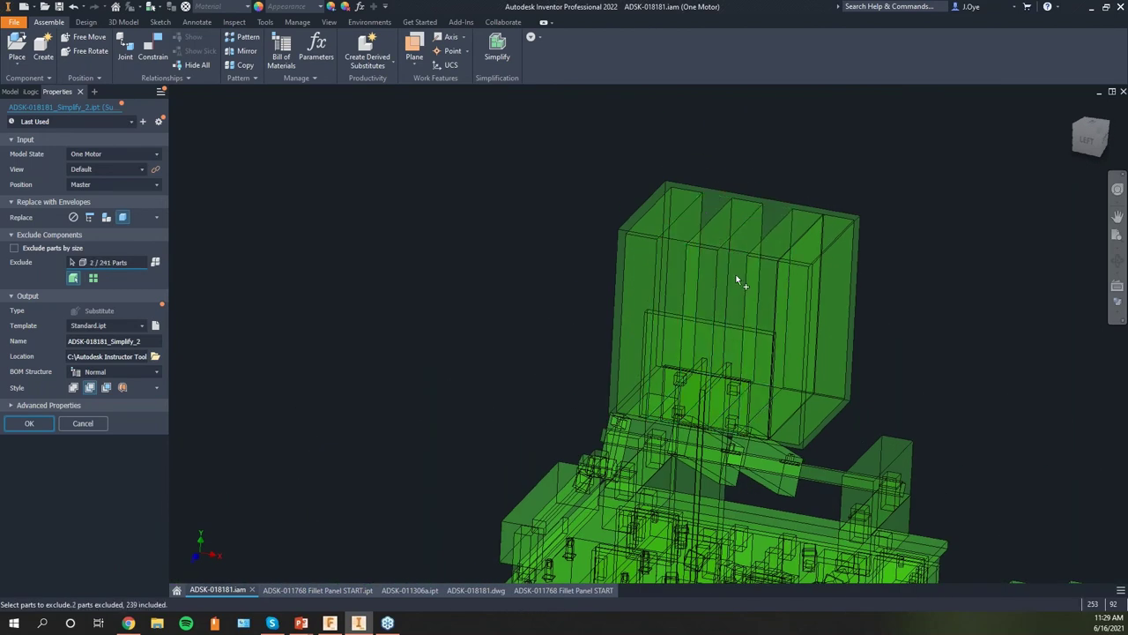
pyautogui.click(811, 284)
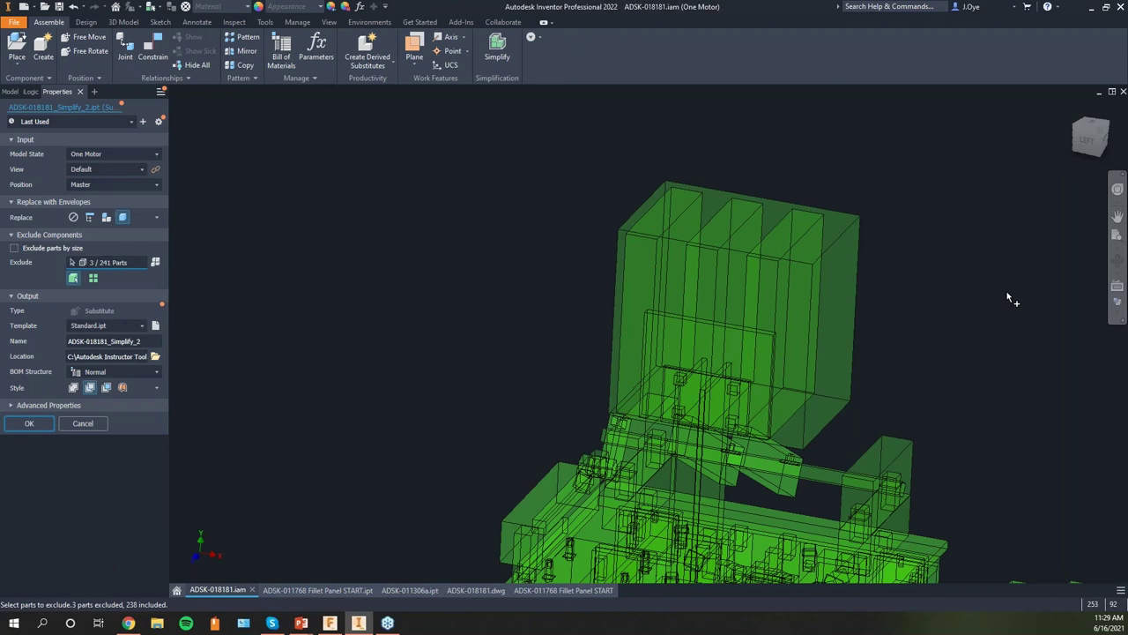
pyautogui.press('F6')
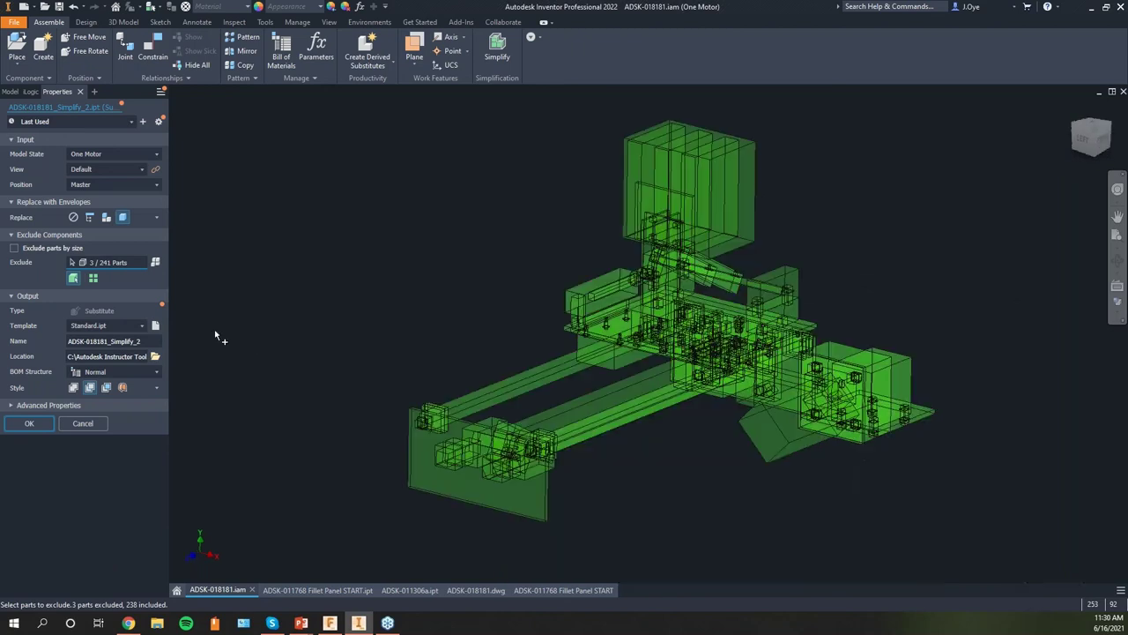
# Create the ADSK-018181_Simplify_2 substitute as a solid body that keeps seams between planar faces
pyautogui.click(103, 357)
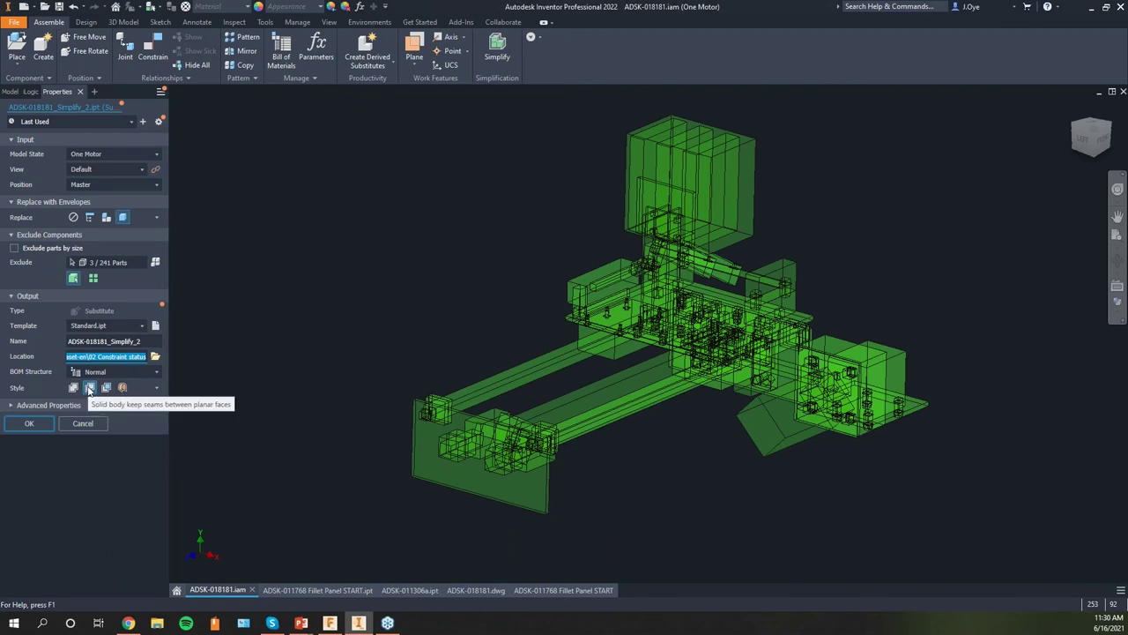
pyautogui.click(89, 389)
pyautogui.click(41, 425)
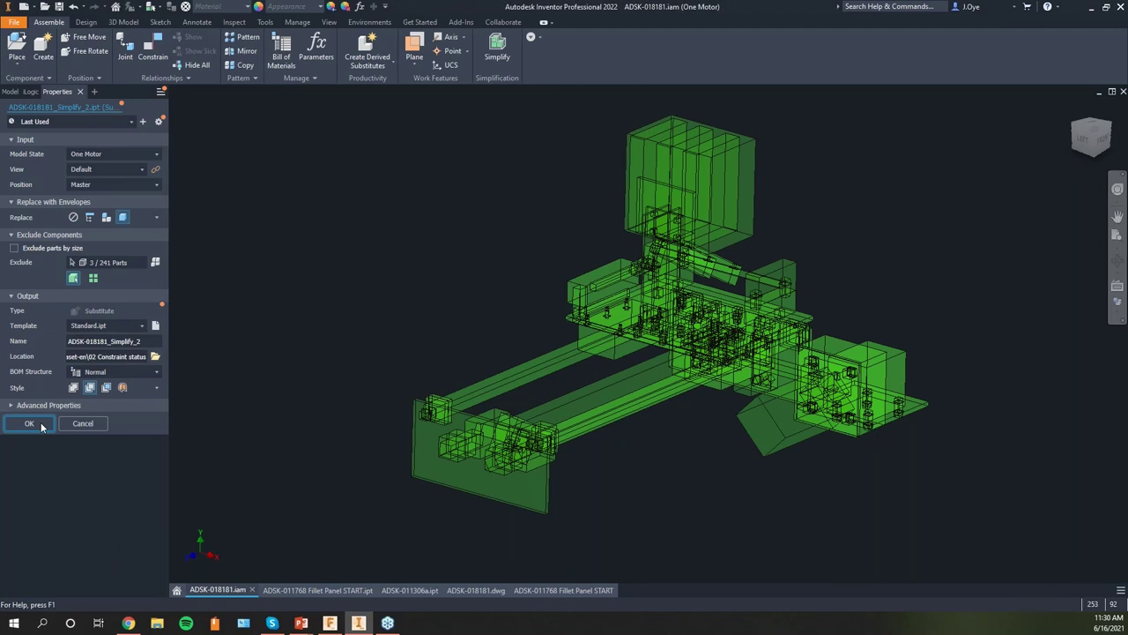
pyautogui.click(29, 423)
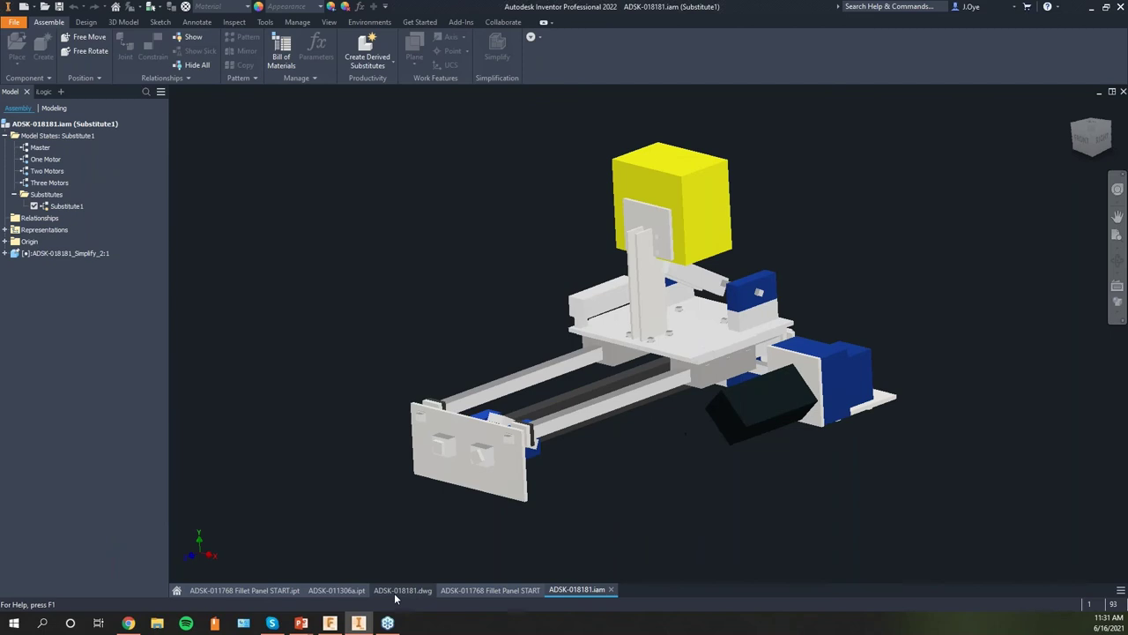
# Switch to the ADSK-011306a.ipt plate part and add three new model states
pyautogui.click(337, 591)
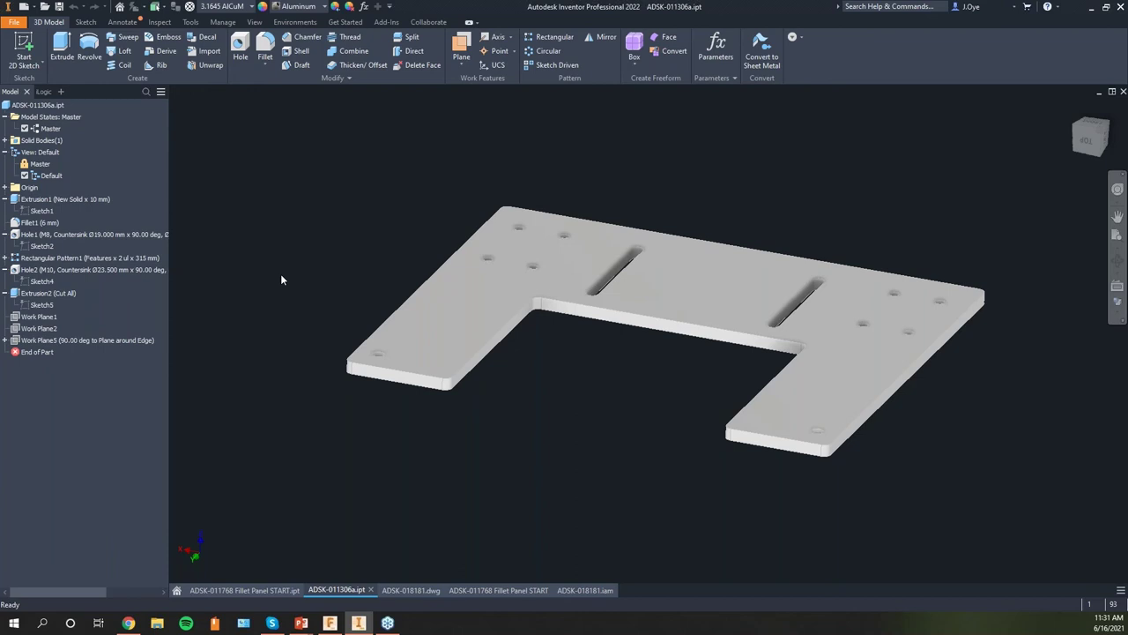
pyautogui.press('F5')
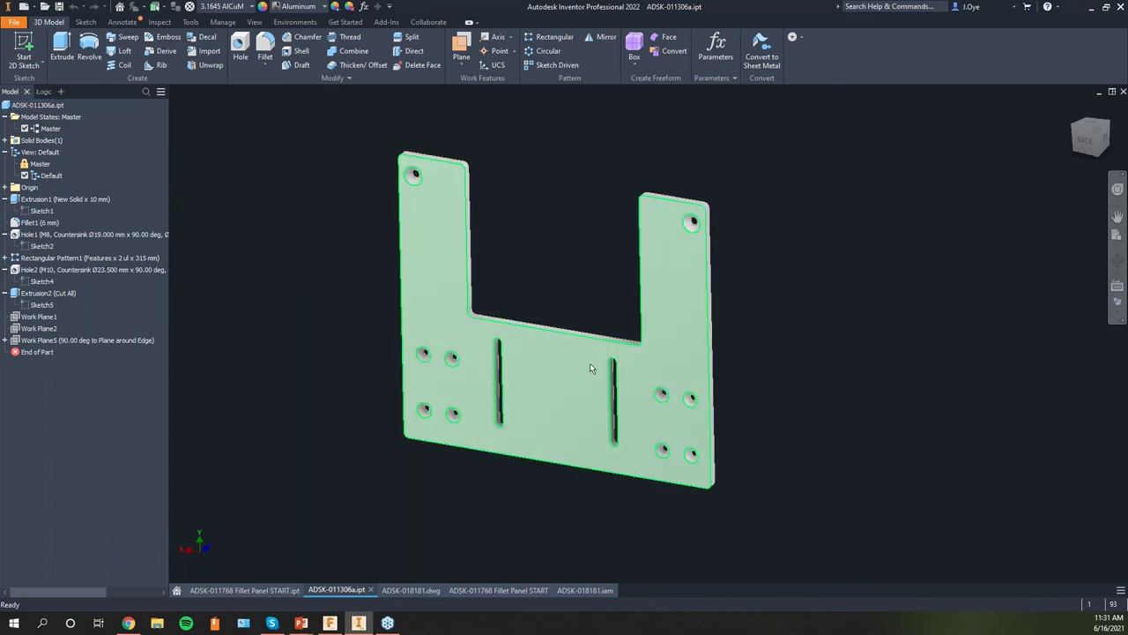
pyautogui.press('F5')
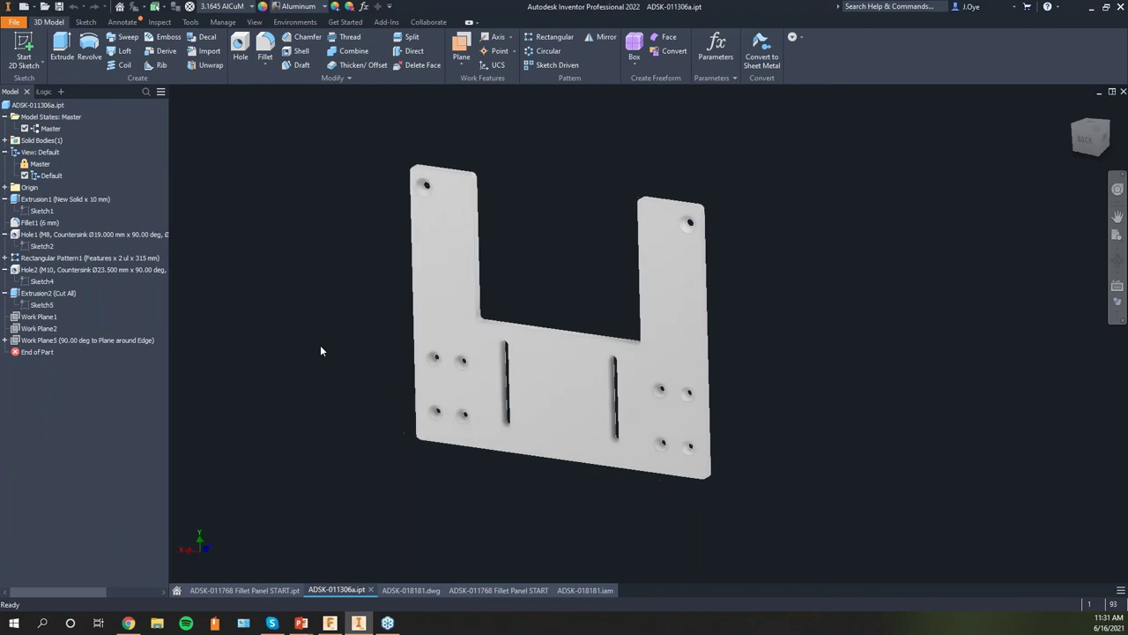
pyautogui.press('F5')
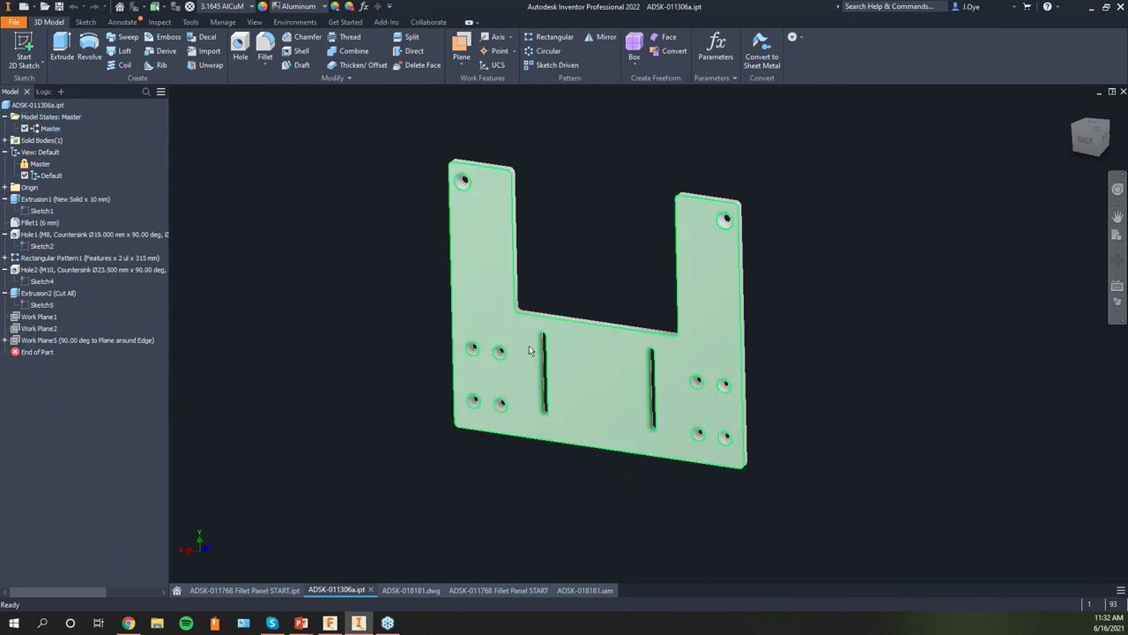
pyautogui.rightClick(49, 118)
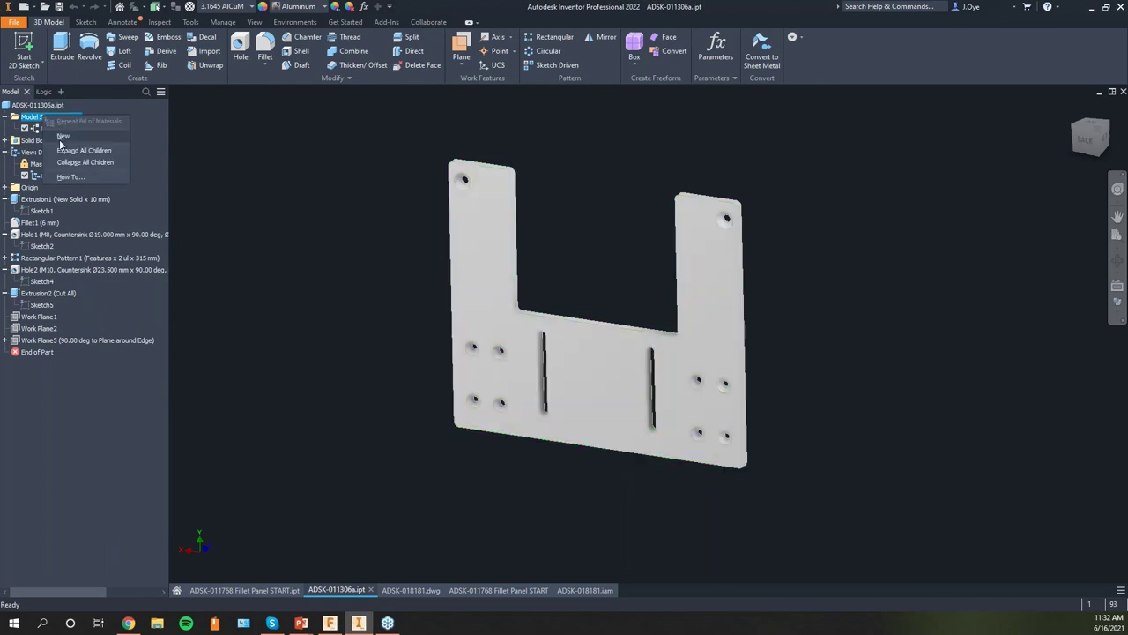
pyautogui.click(57, 140)
pyautogui.rightClick(48, 118)
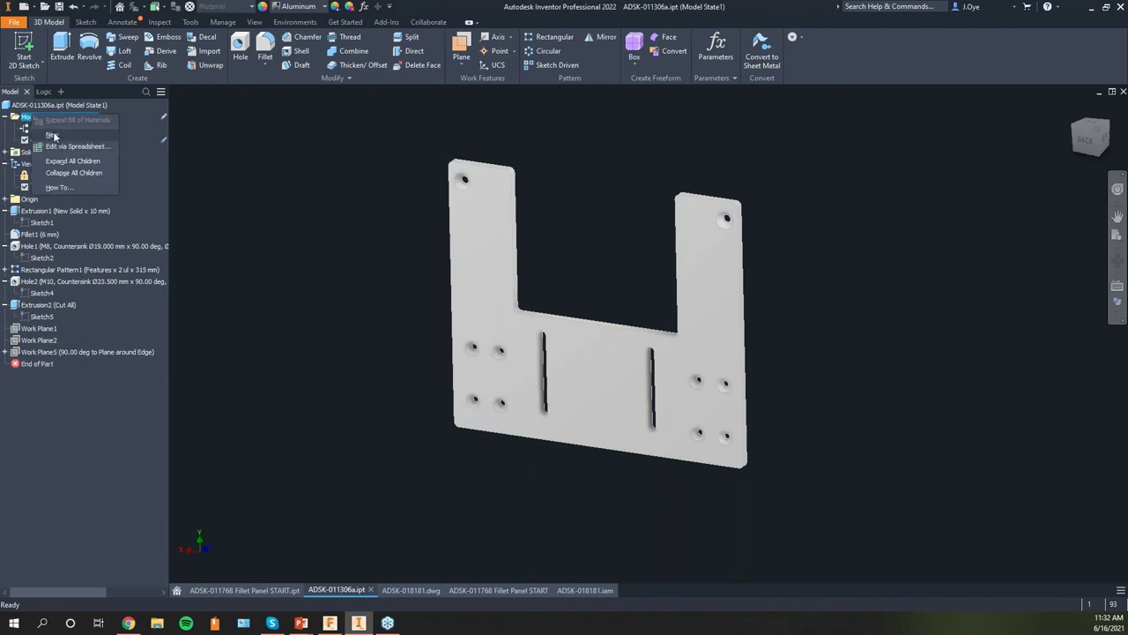
pyautogui.click(57, 138)
pyautogui.rightClick(53, 117)
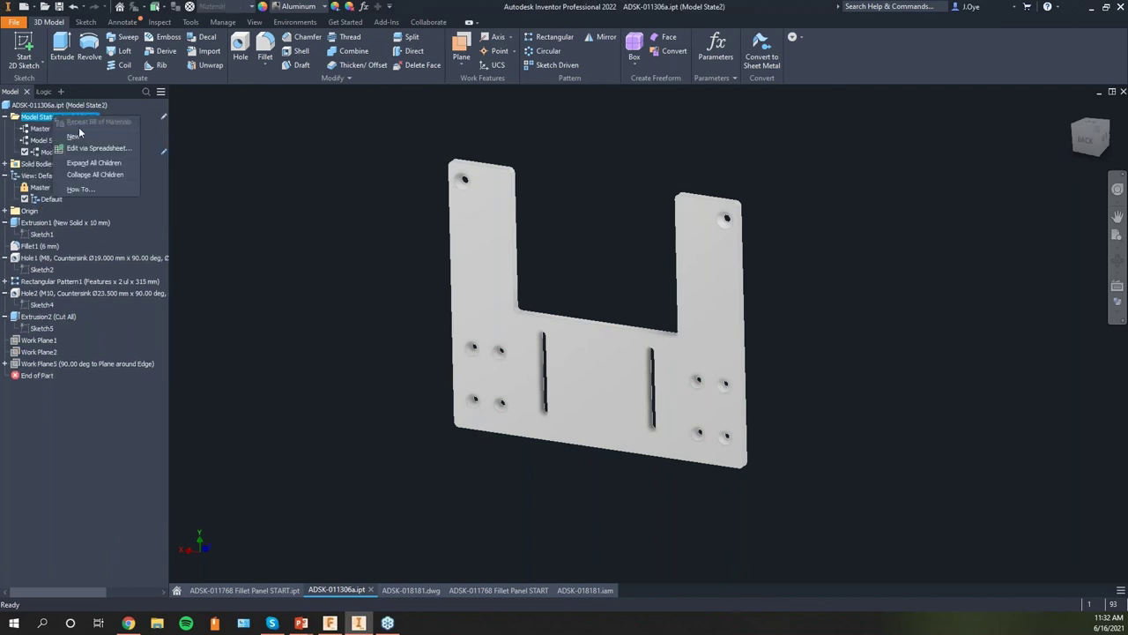
pyautogui.click(78, 138)
# Activate Model State1 and rename it 10-110
pyautogui.click(47, 141)
pyautogui.rightClick(46, 141)
pyautogui.click(72, 172)
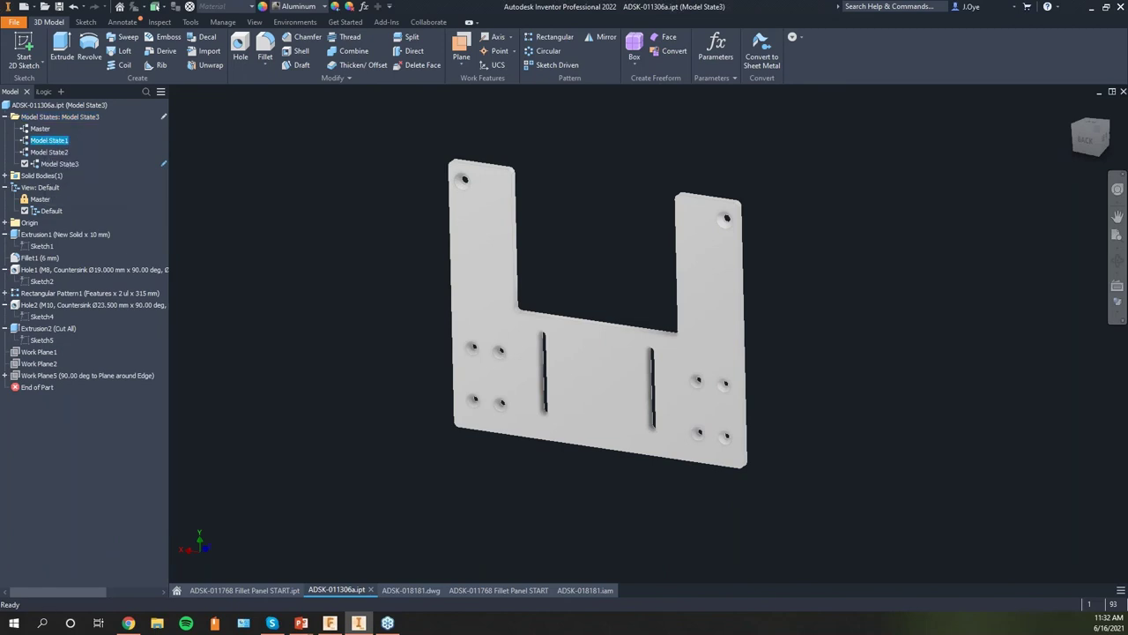
pyautogui.click(50, 143)
pyautogui.click(49, 142)
pyautogui.write('10-110')
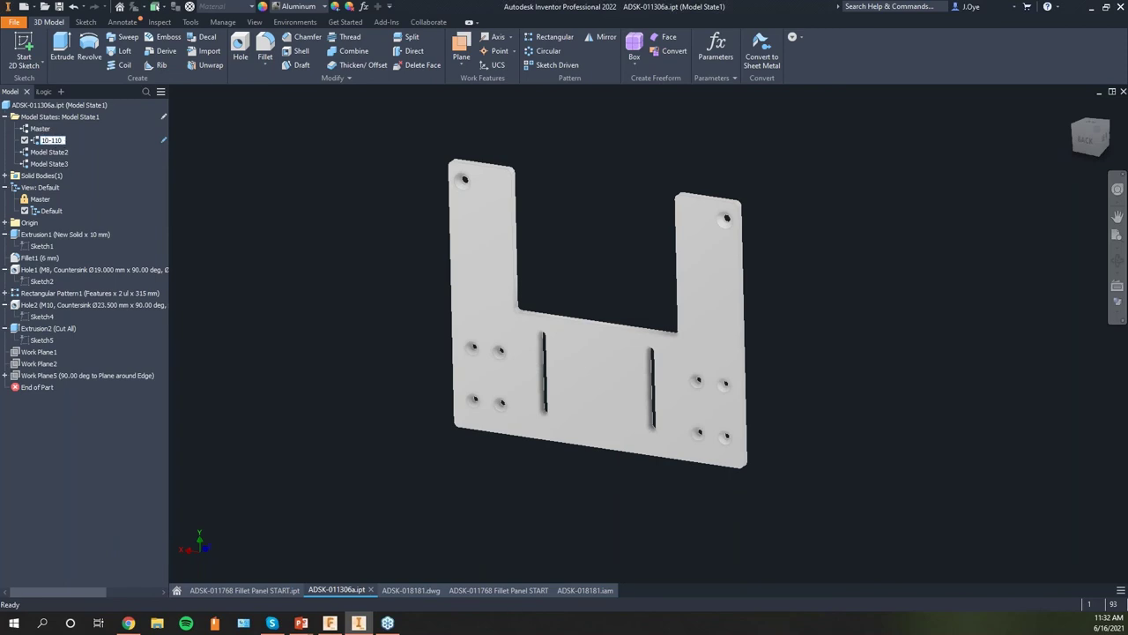
# Rename Model State2 as 10-111 and Model State3 as 10-112
pyautogui.click(46, 153)
pyautogui.click(46, 153)
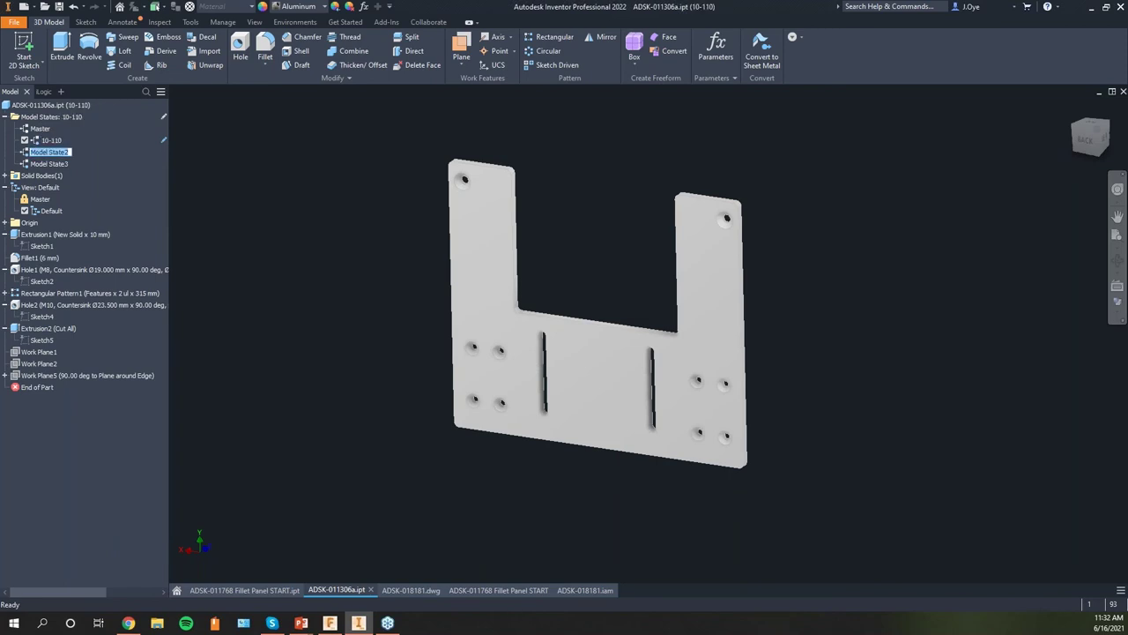
pyautogui.write('10-1')
pyautogui.press('Escape')
pyautogui.click(48, 164)
pyautogui.click(49, 164)
pyautogui.write('10-1')
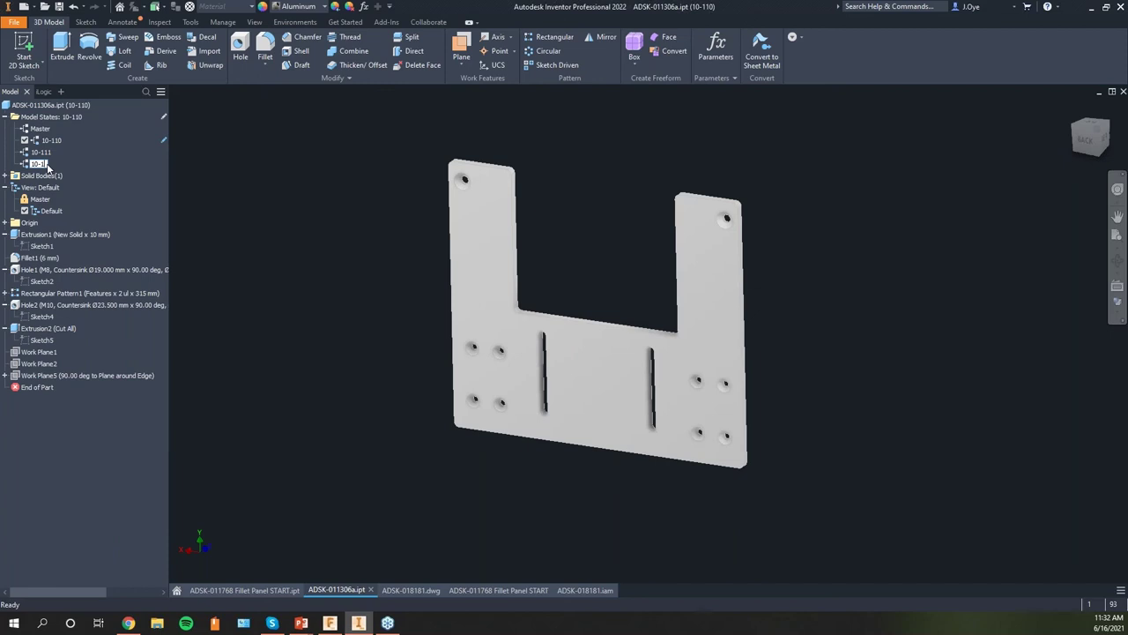
pyautogui.press('Return')
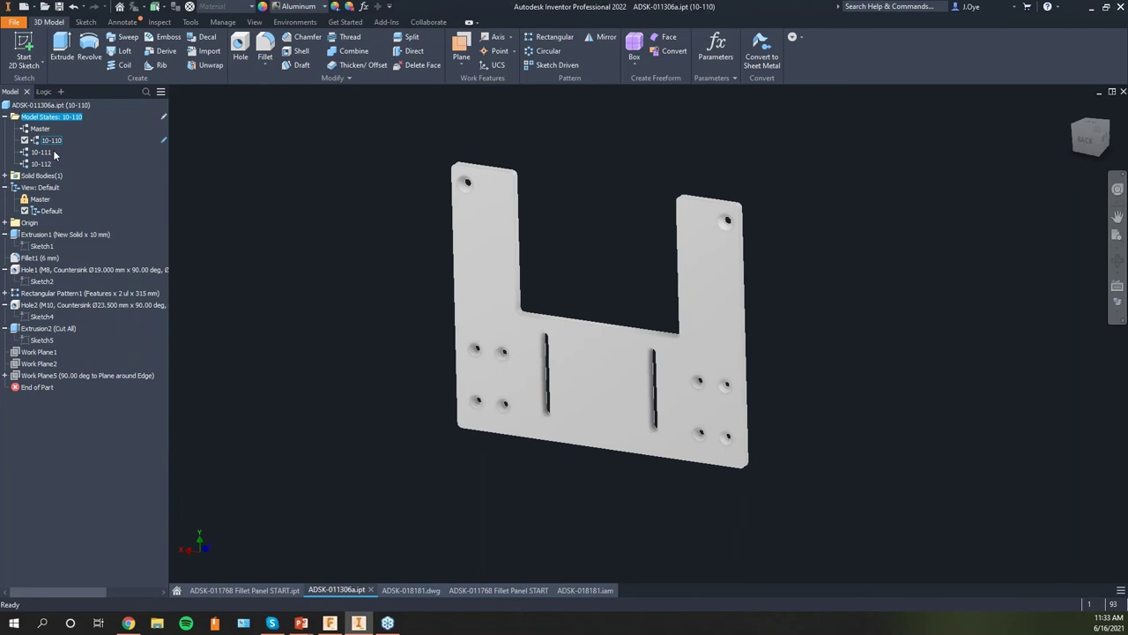
# With the 10-110 model state active, edit Sketch1 of the plate and set its width to 500 mm and height to 400 mm
pyautogui.doubleClick(41, 245)
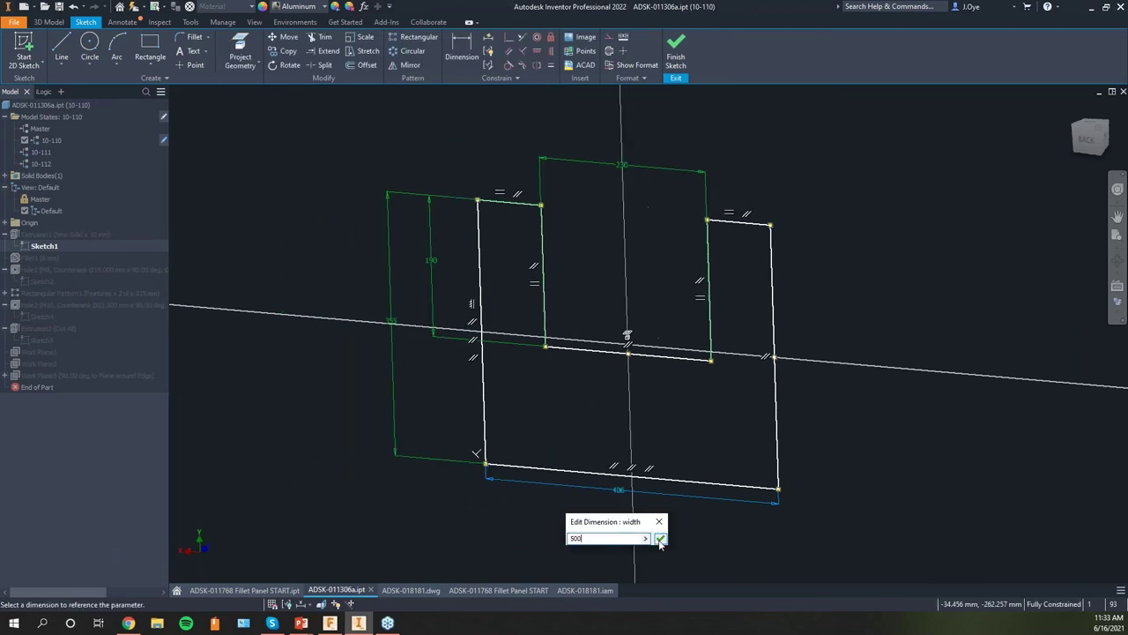
pyautogui.click(660, 540)
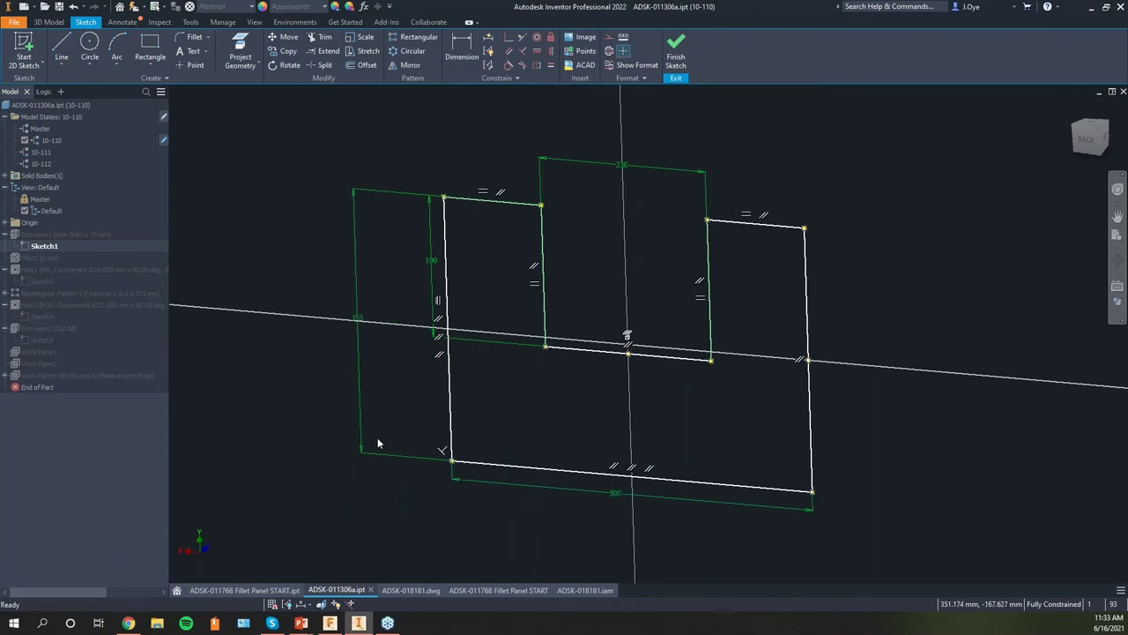
pyautogui.click(362, 323)
pyautogui.write('400')
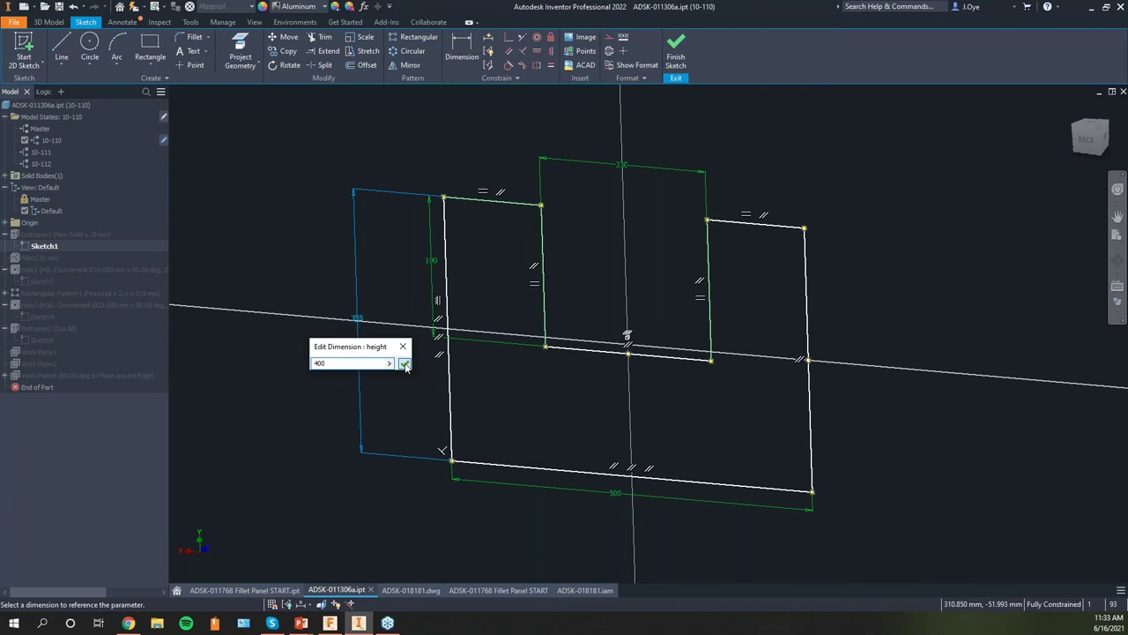
pyautogui.click(404, 362)
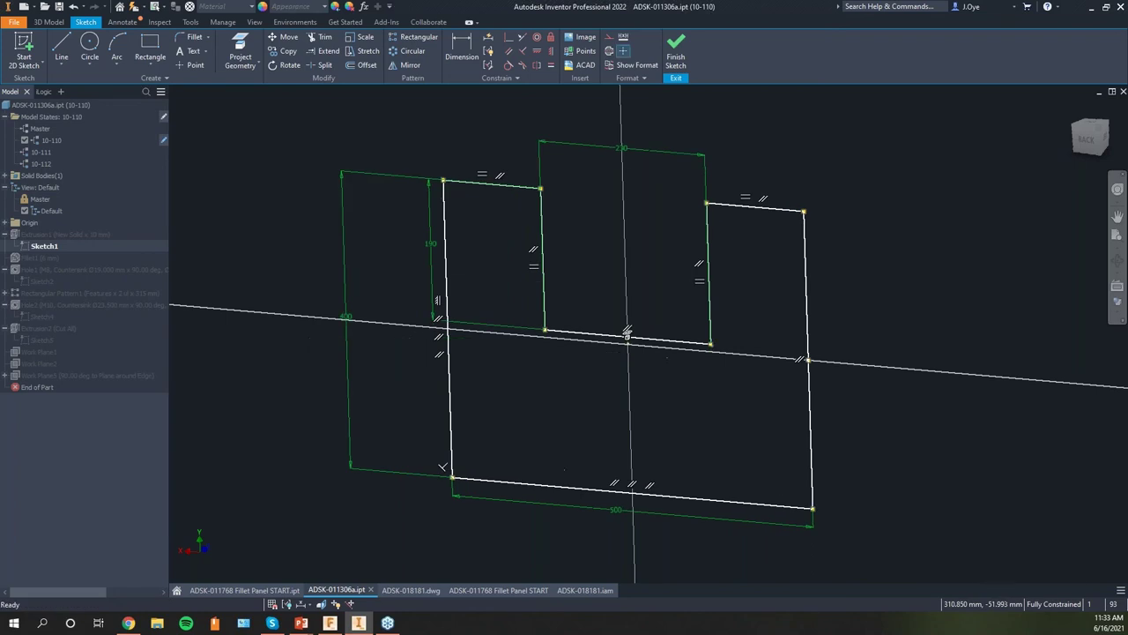
# Set the width of the notch in the plate's sketch to 300 mm
pyautogui.click(622, 150)
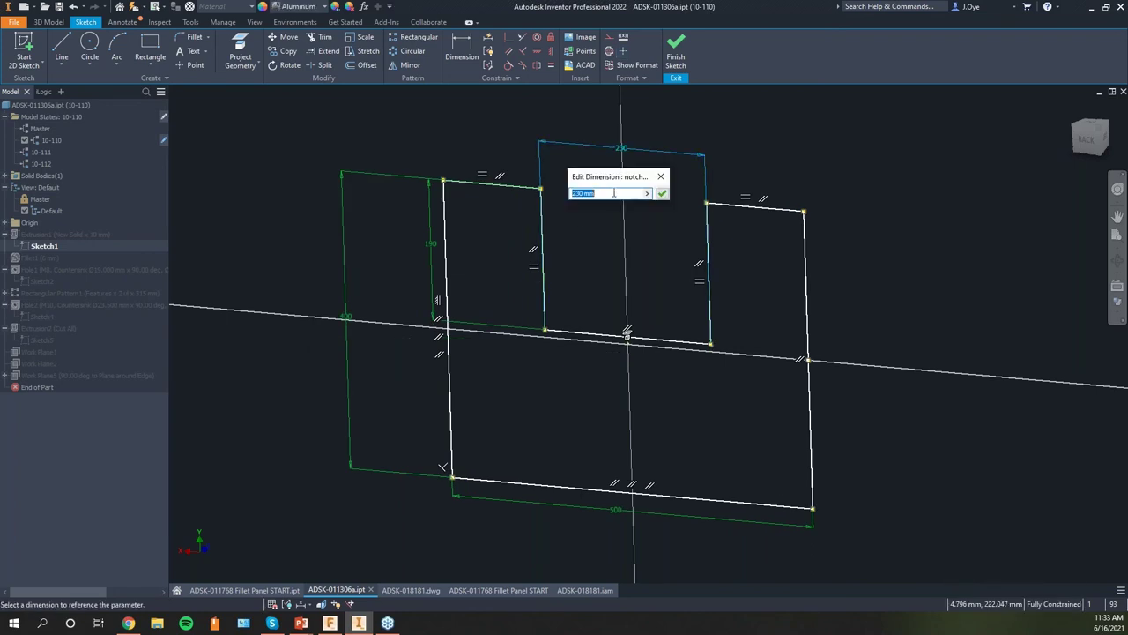
pyautogui.write('300')
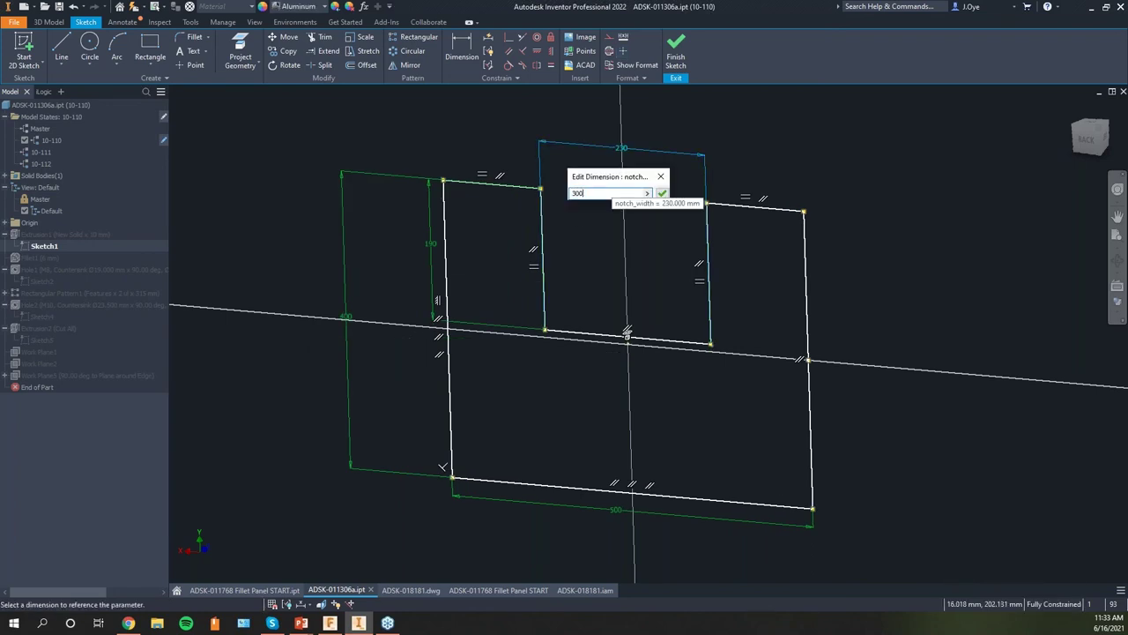
pyautogui.click(661, 193)
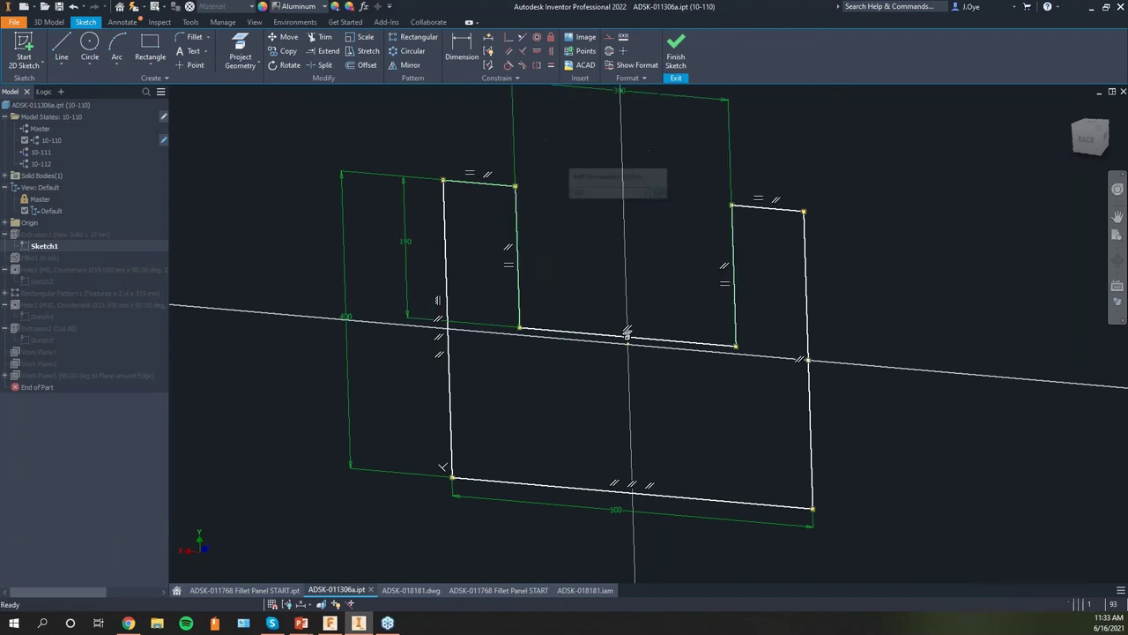
# Set the notch height in the plate's sketch to 225 mm, finish the sketch and change Extrusion1's distance to 15 mm
pyautogui.click(405, 243)
pyautogui.write('225')
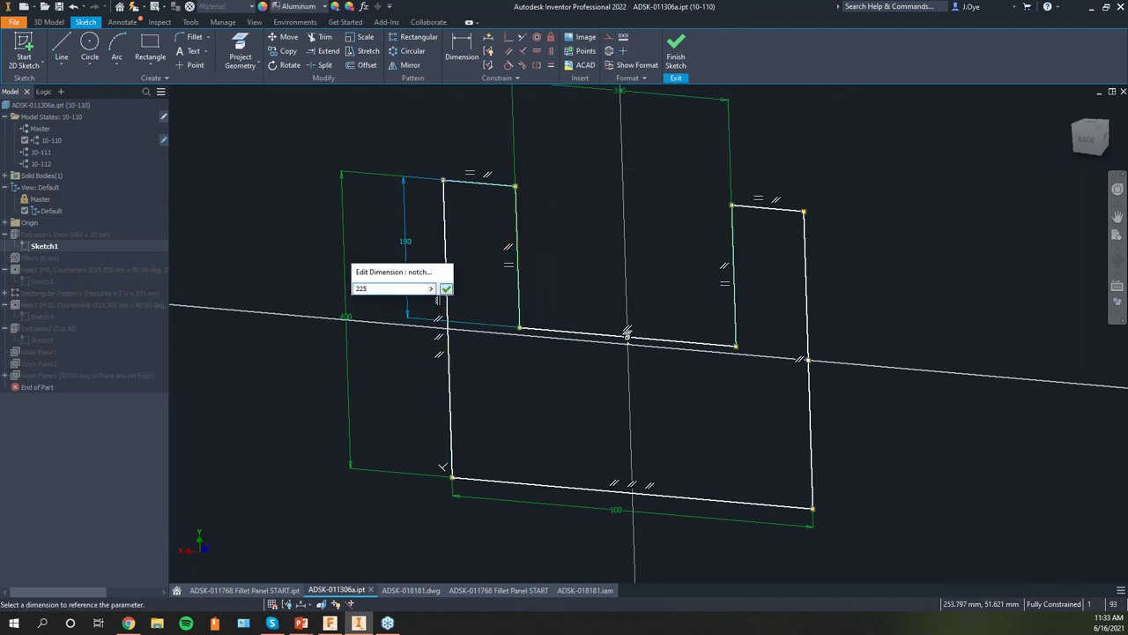
pyautogui.click(445, 290)
pyautogui.click(675, 48)
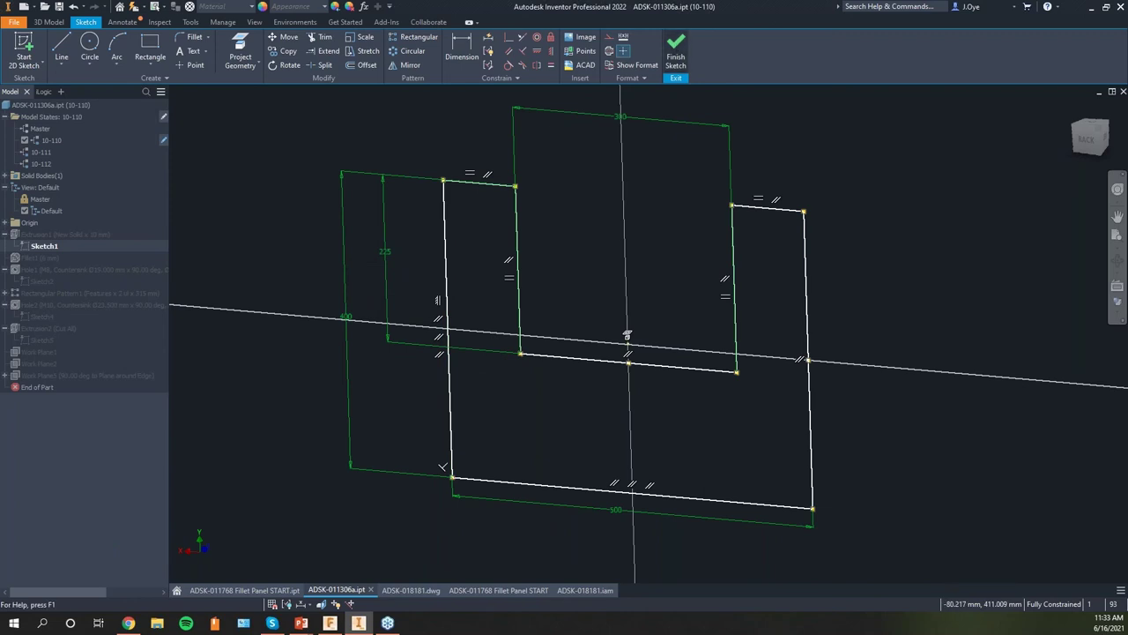
pyautogui.doubleClick(50, 234)
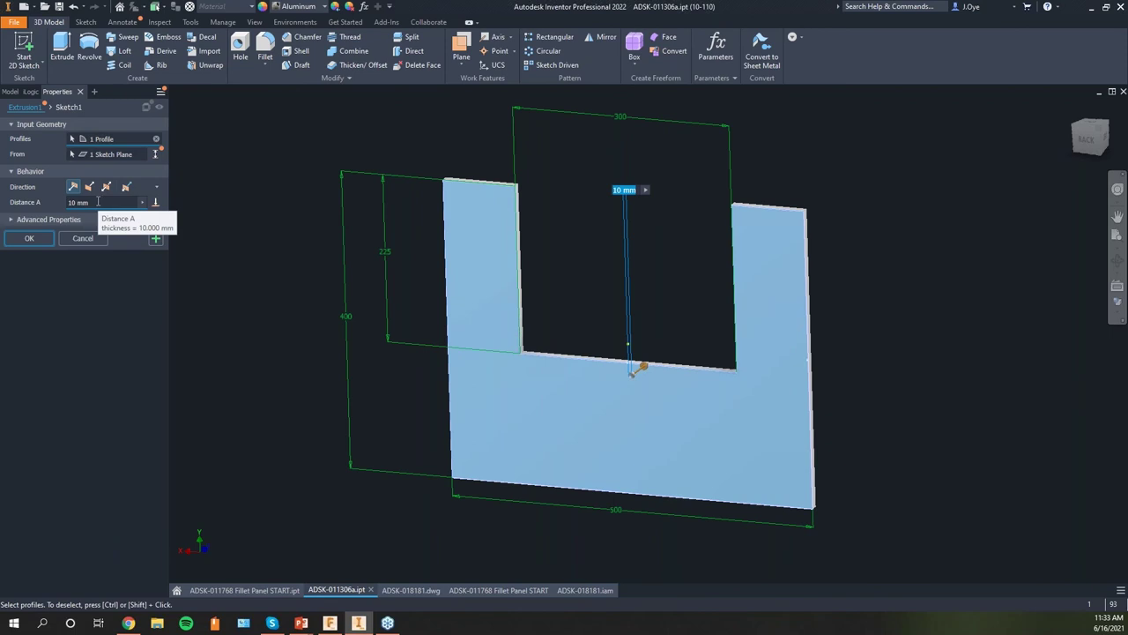
pyautogui.write('15')
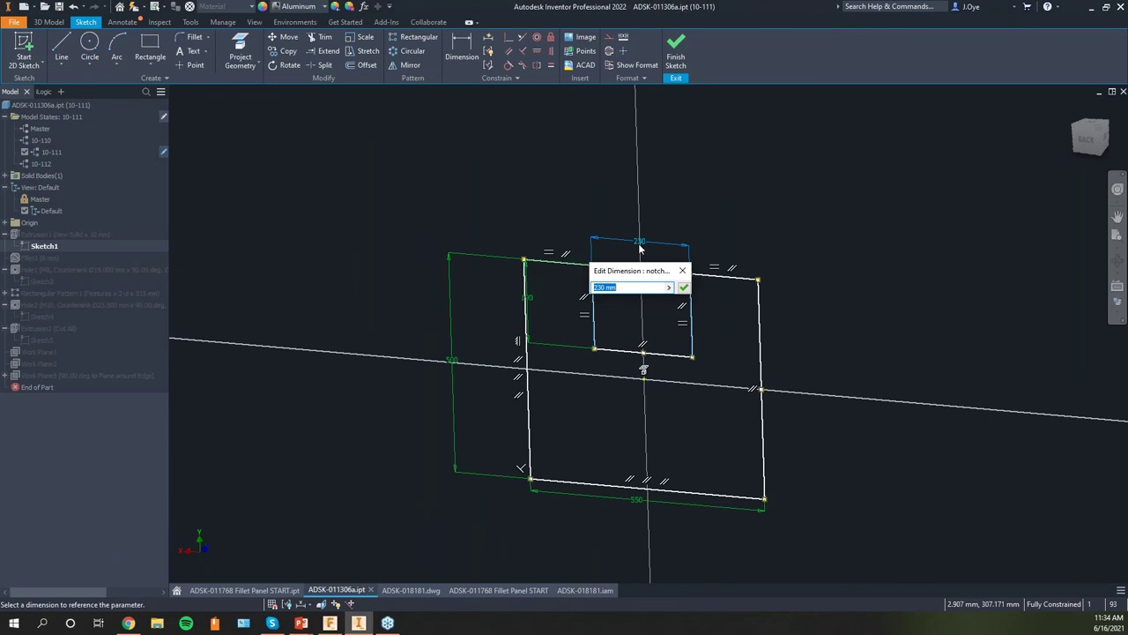
# In the 10-111 model state's Sketch1, set the notch width to 325 mm and notch height to 210 mm, and finish the sketch
pyautogui.write('325')
pyautogui.press('Return')
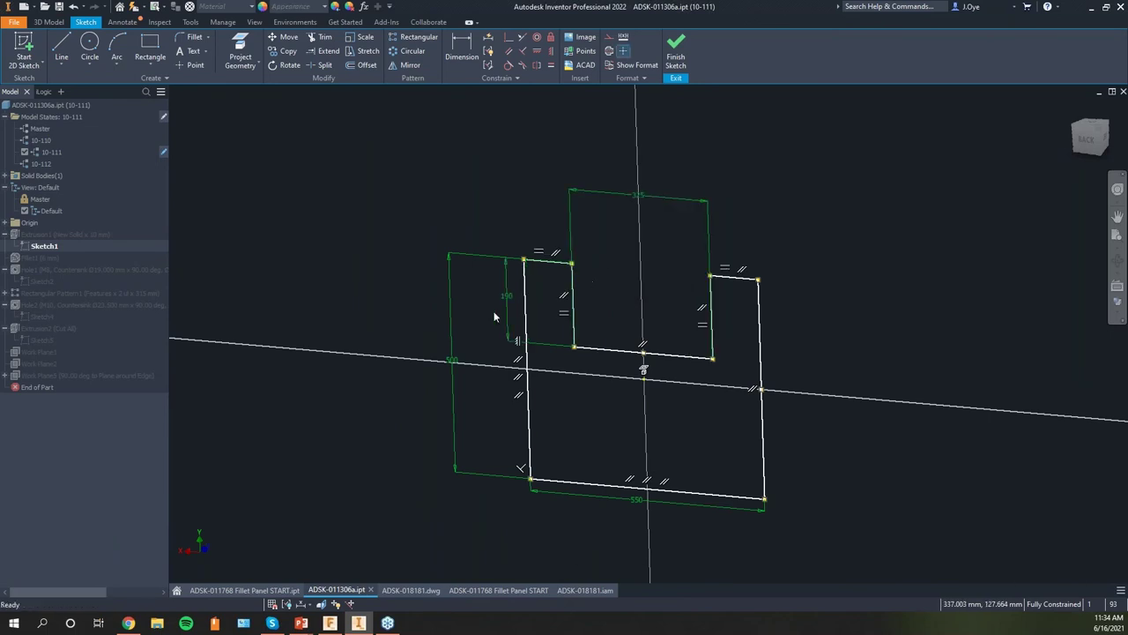
pyautogui.doubleClick(506, 295)
pyautogui.write('210')
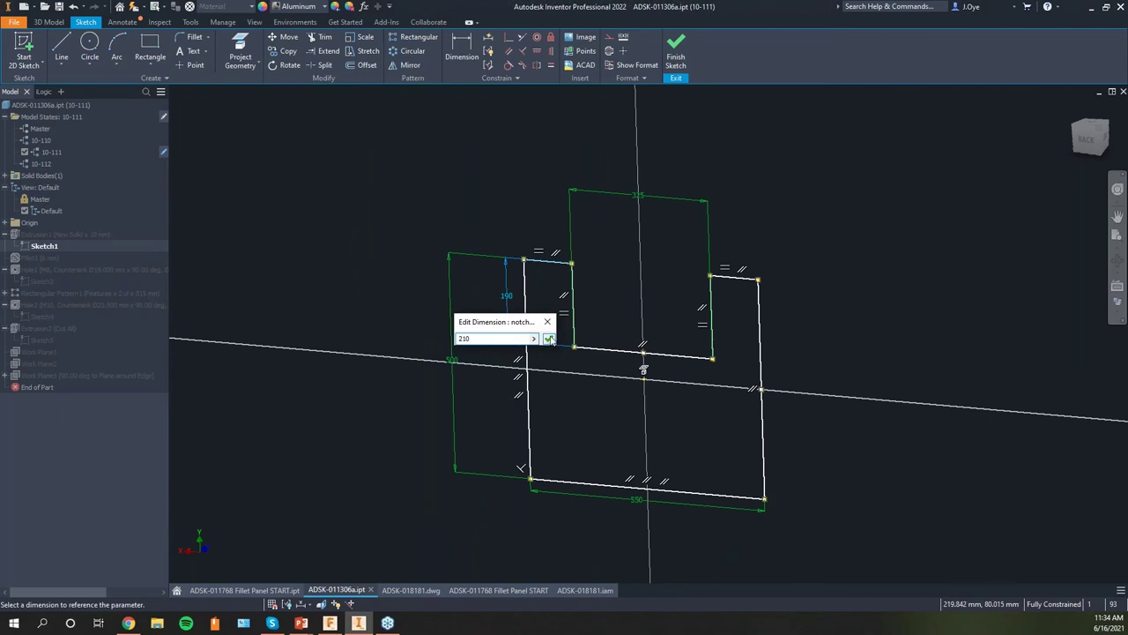
pyautogui.click(549, 339)
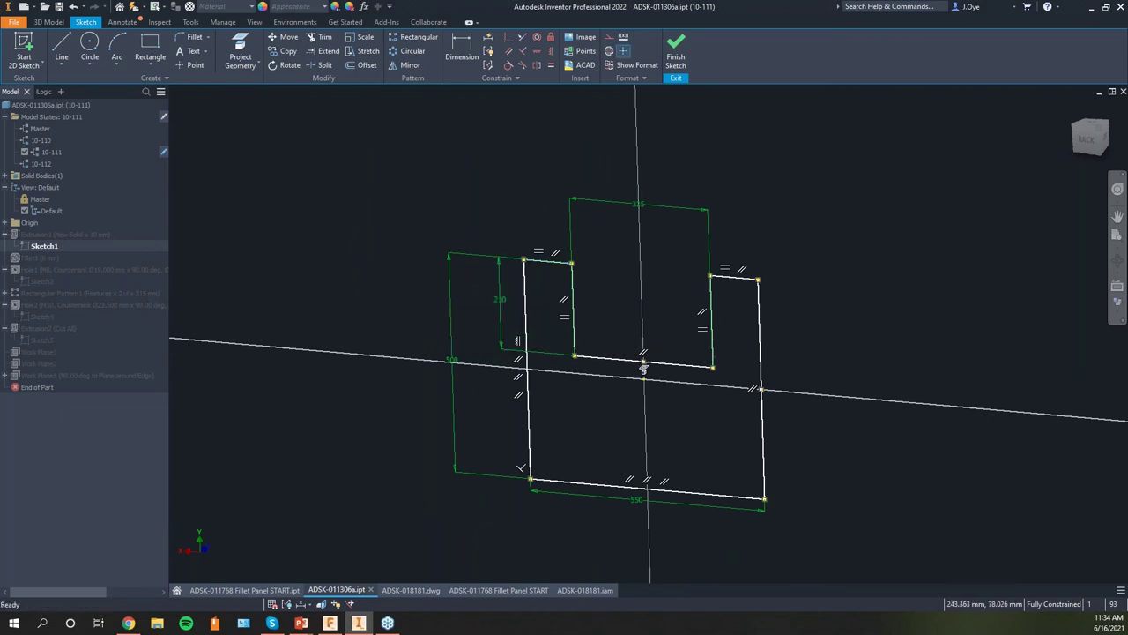
pyautogui.click(676, 55)
# Edit Extrusion1 in the 10-111 model state and set its distance to 20 mm
pyautogui.doubleClick(50, 235)
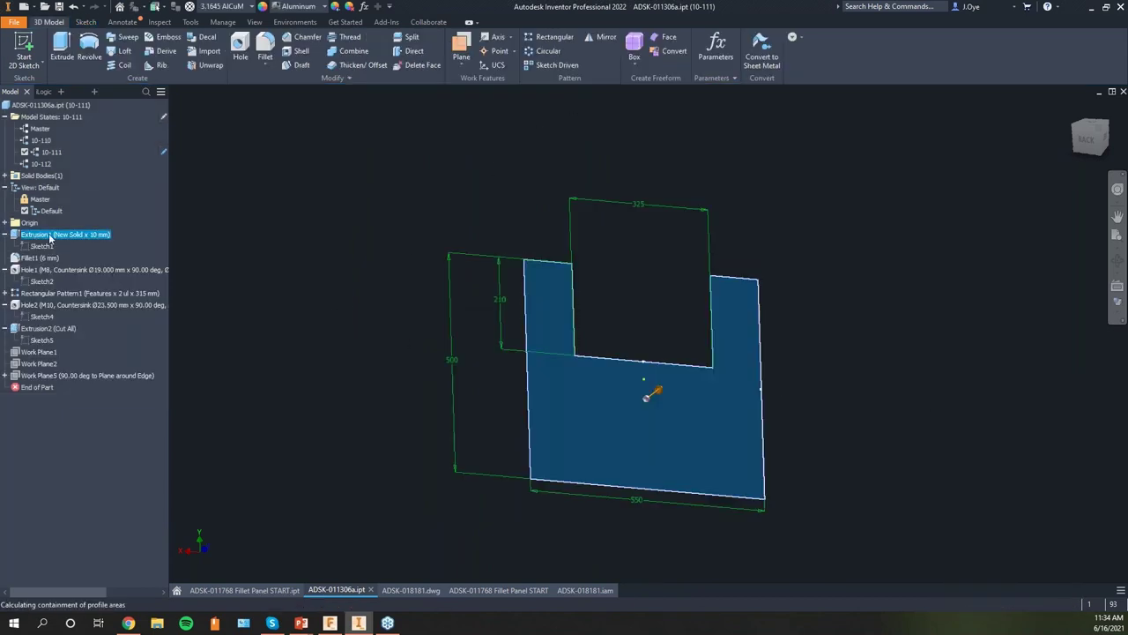
pyautogui.click(118, 203)
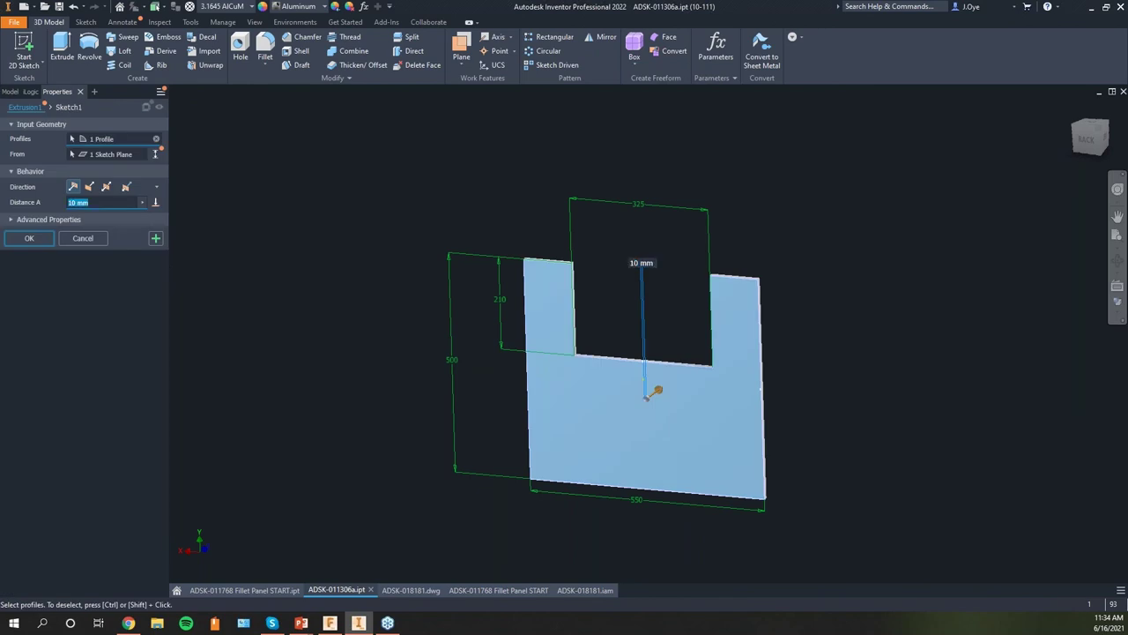
pyautogui.write('20')
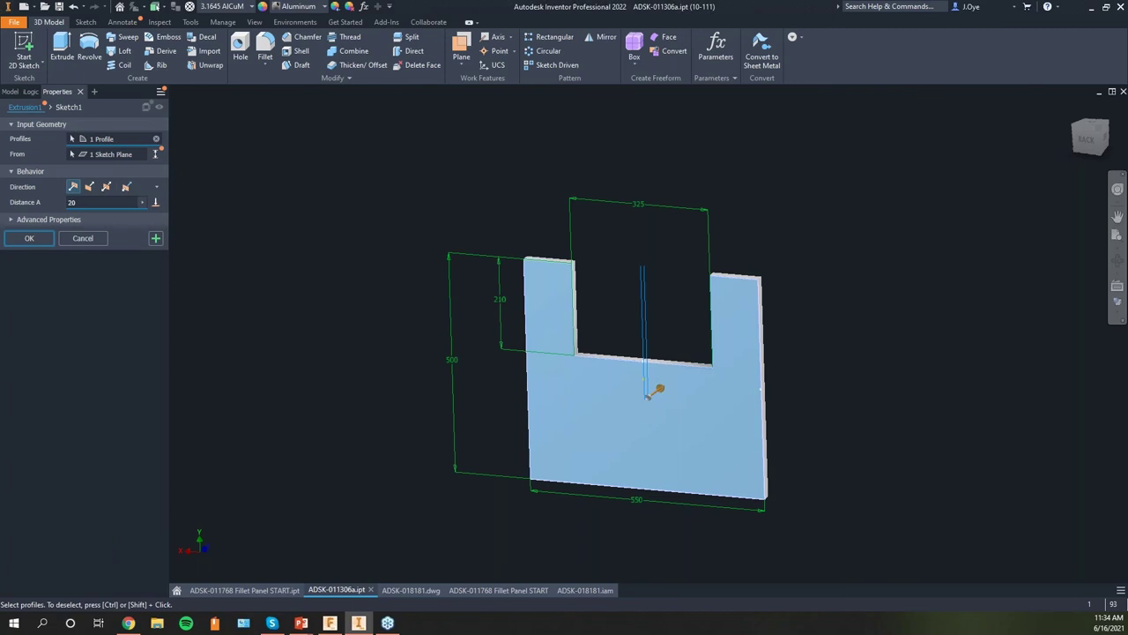
pyautogui.press('Escape')
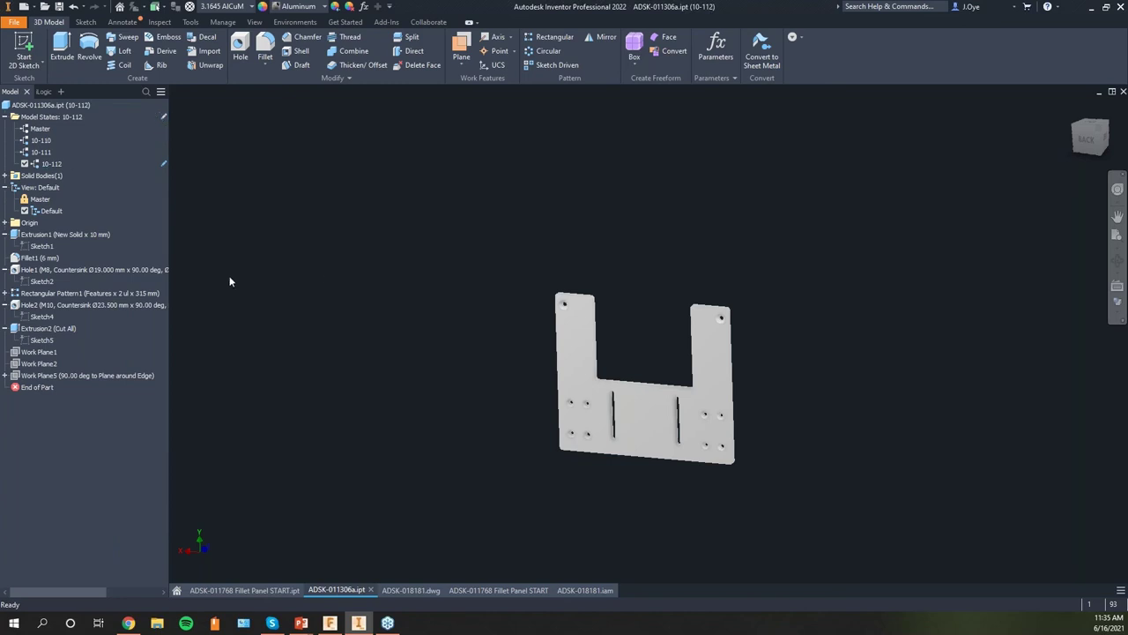
# With the 10-112 model state active, edit Sketch1 and set the plate's width to 800 mm and height to 450 mm
pyautogui.doubleClick(39, 248)
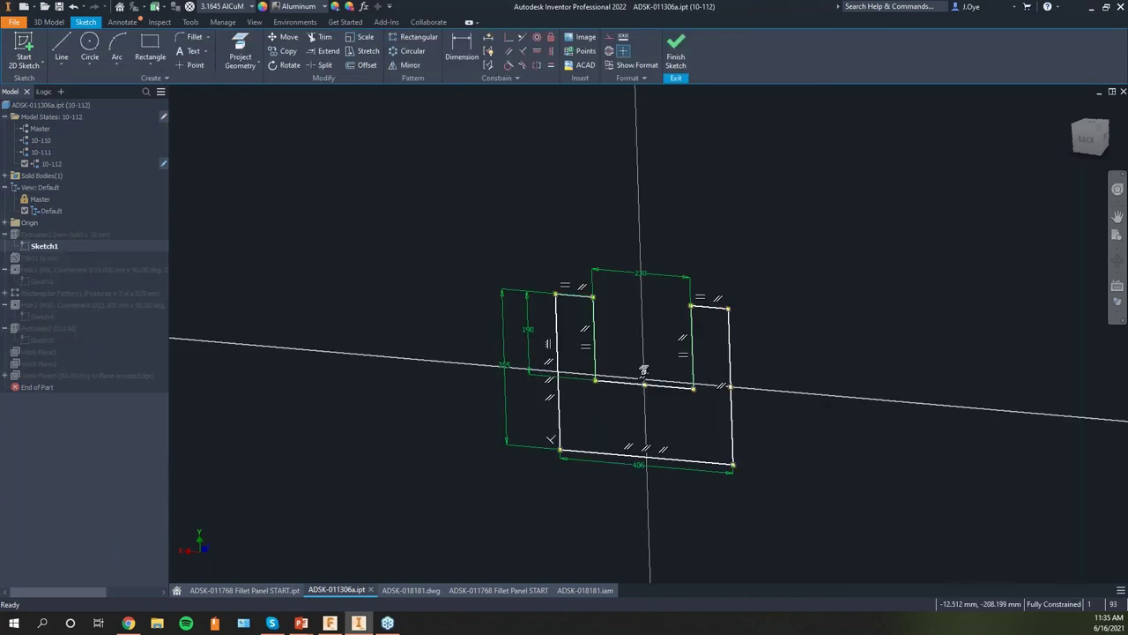
pyautogui.doubleClick(640, 467)
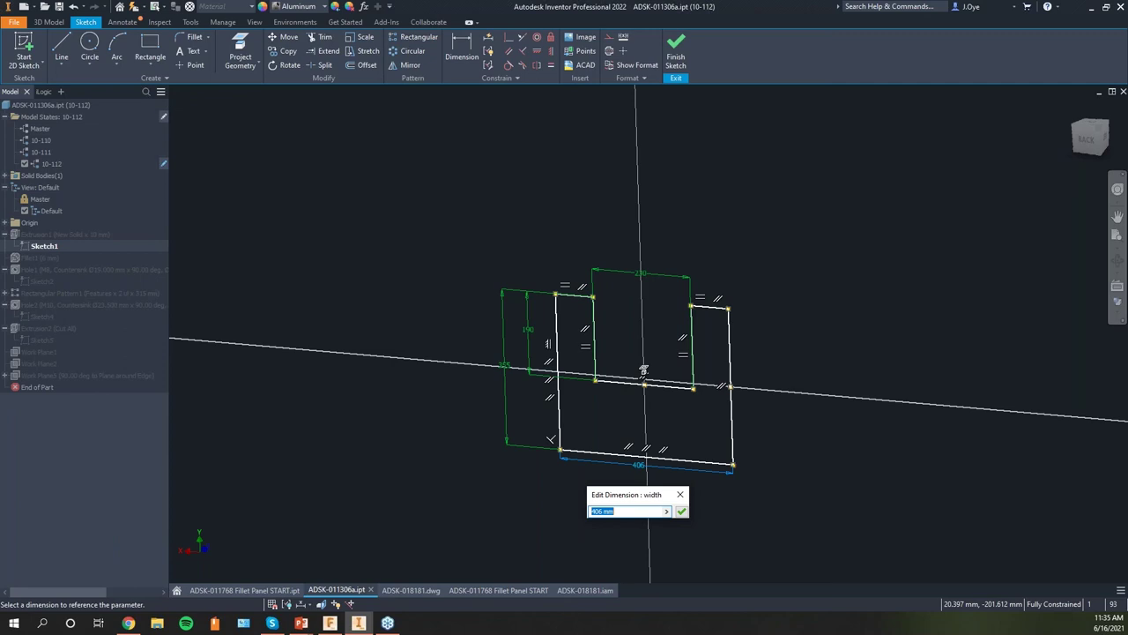
pyautogui.write('800')
pyautogui.press('Return')
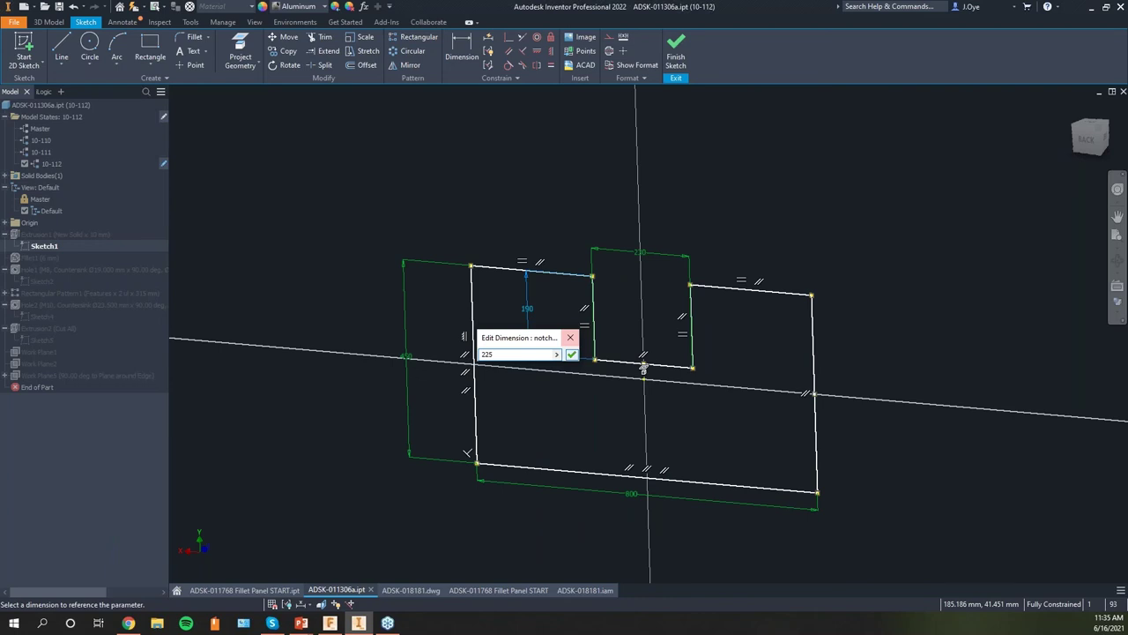
# Set the notch height to 225 mm and the notch width to 375 mm, and finish the sketch
pyautogui.press('Return')
pyautogui.click(638, 269)
pyautogui.write('375')
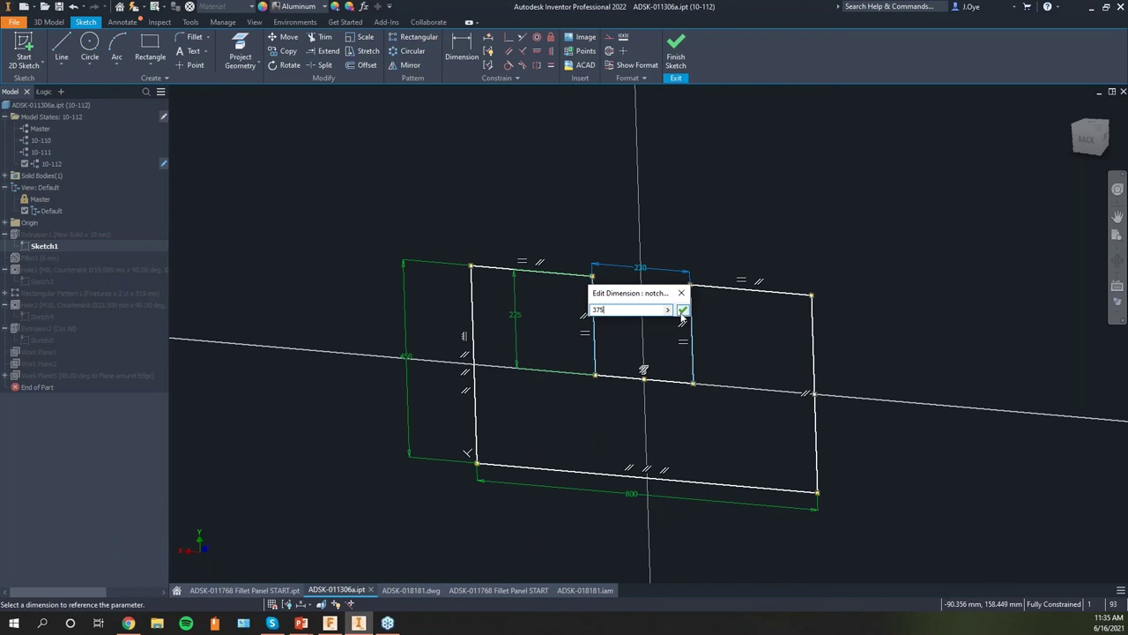
pyautogui.click(682, 313)
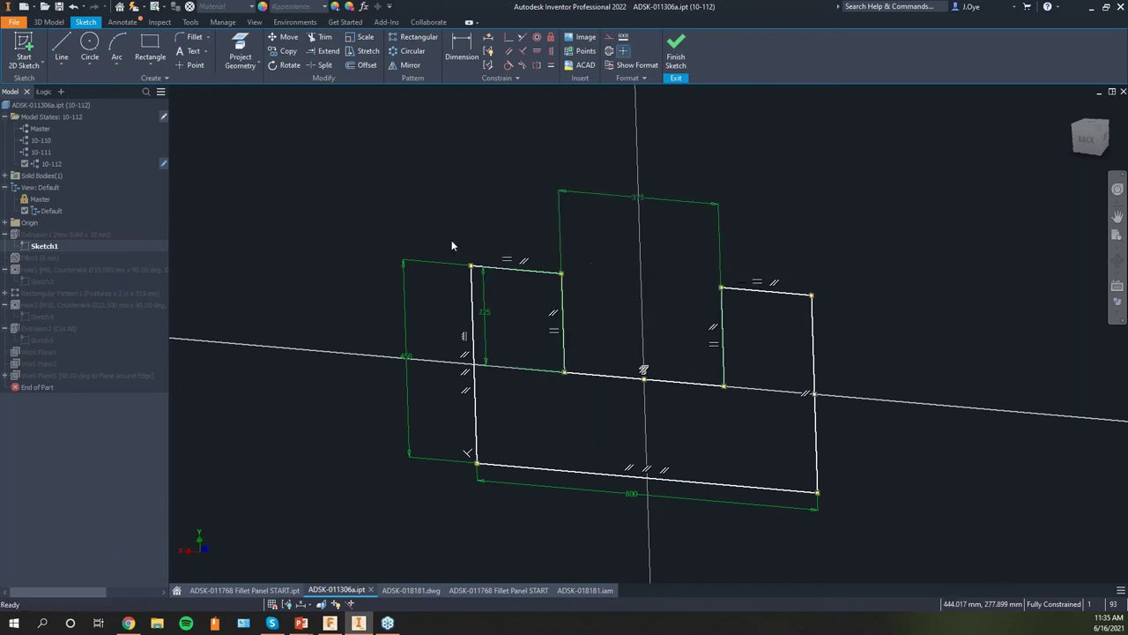
pyautogui.click(675, 49)
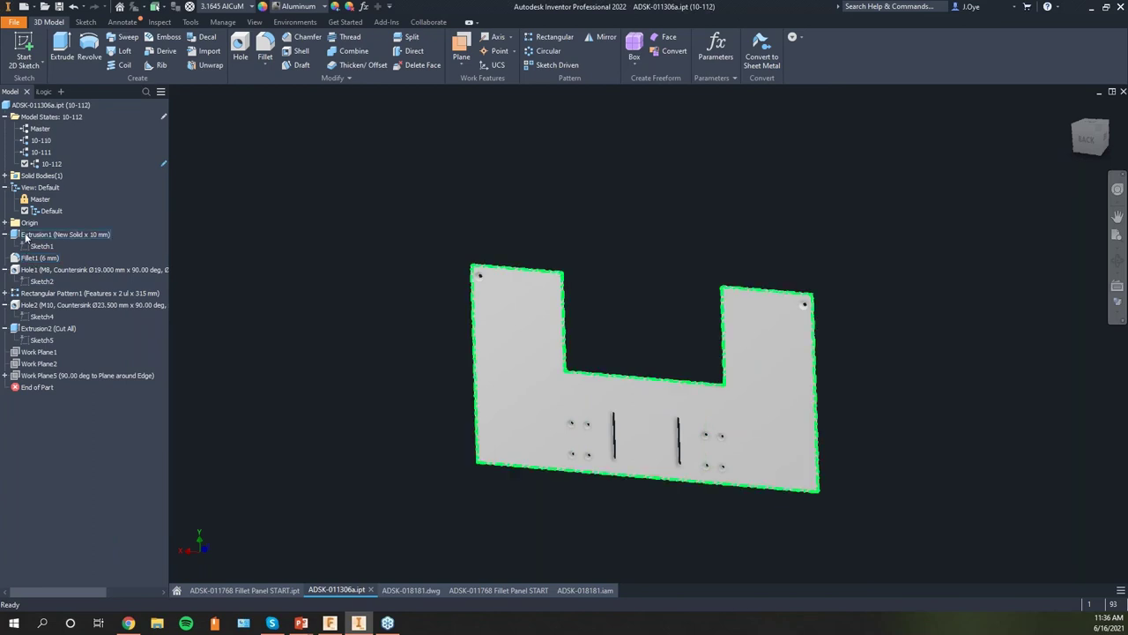
# Set the horizontal offset of the holes in Sketch2 to 250 mm, and edit Rectangular Pattern1 to 3 columns spaced 550/2 mm
pyautogui.doubleClick(36, 283)
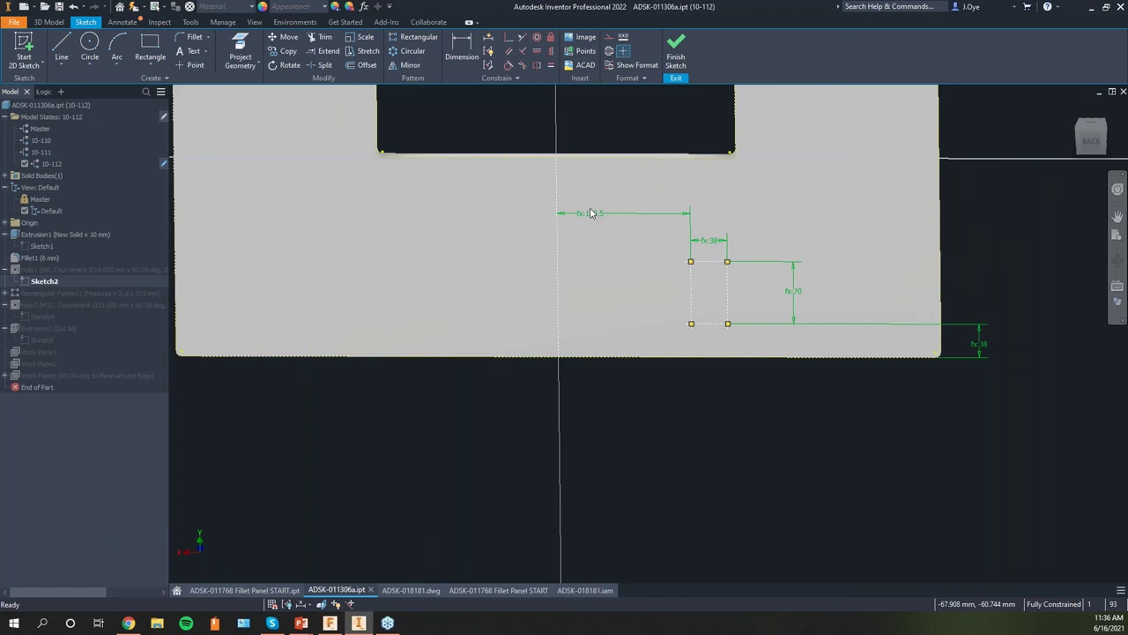
pyautogui.doubleClick(590, 212)
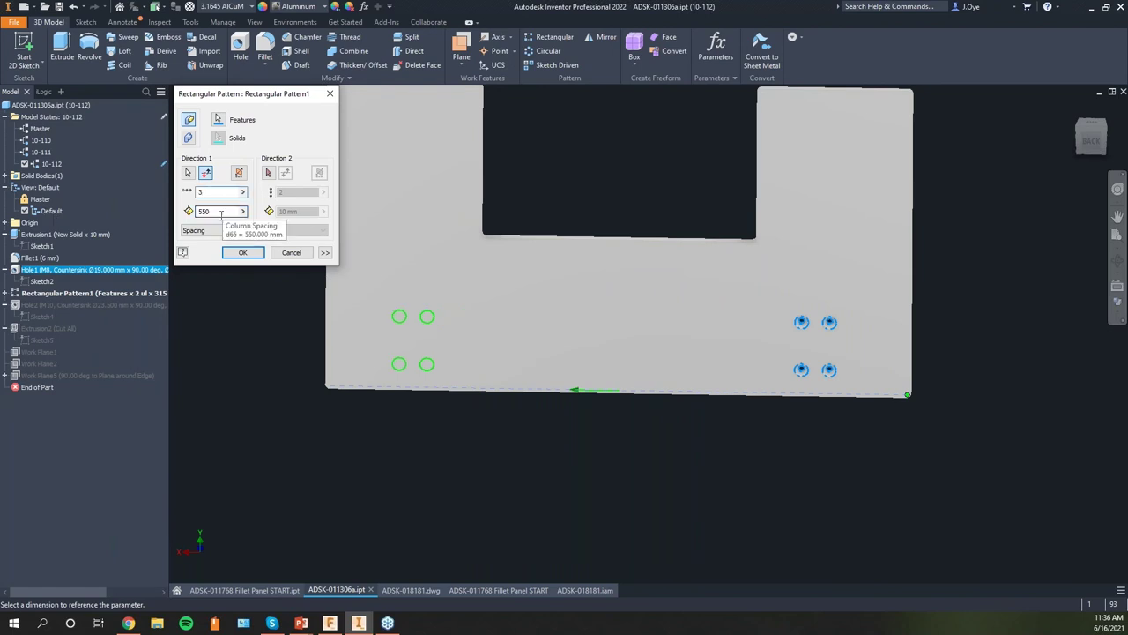
pyautogui.write('/2')
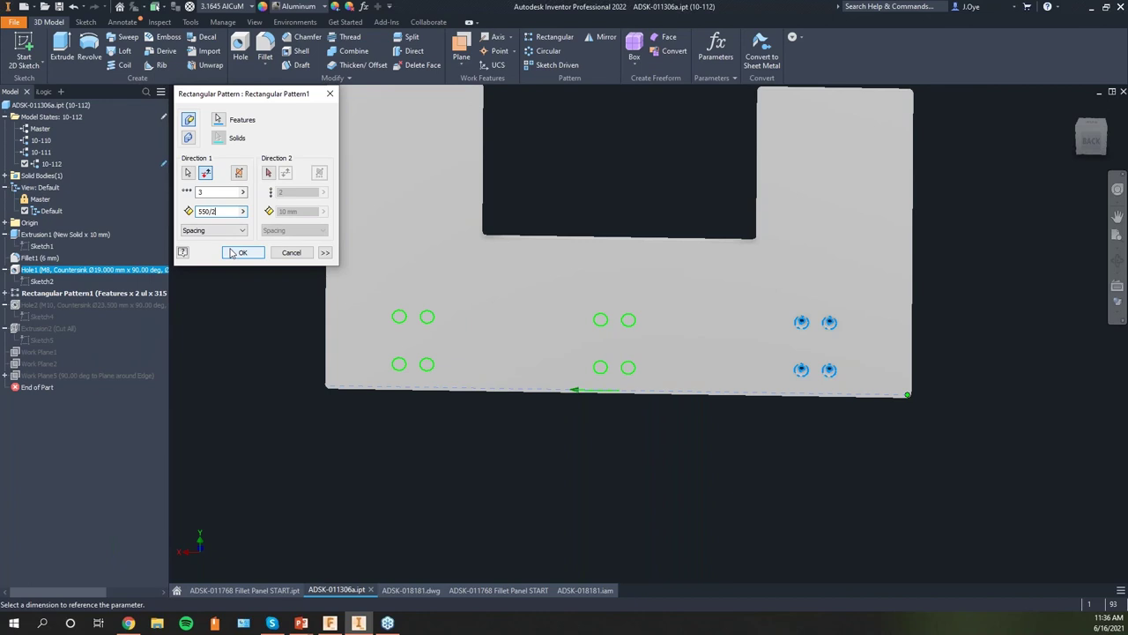
pyautogui.click(238, 253)
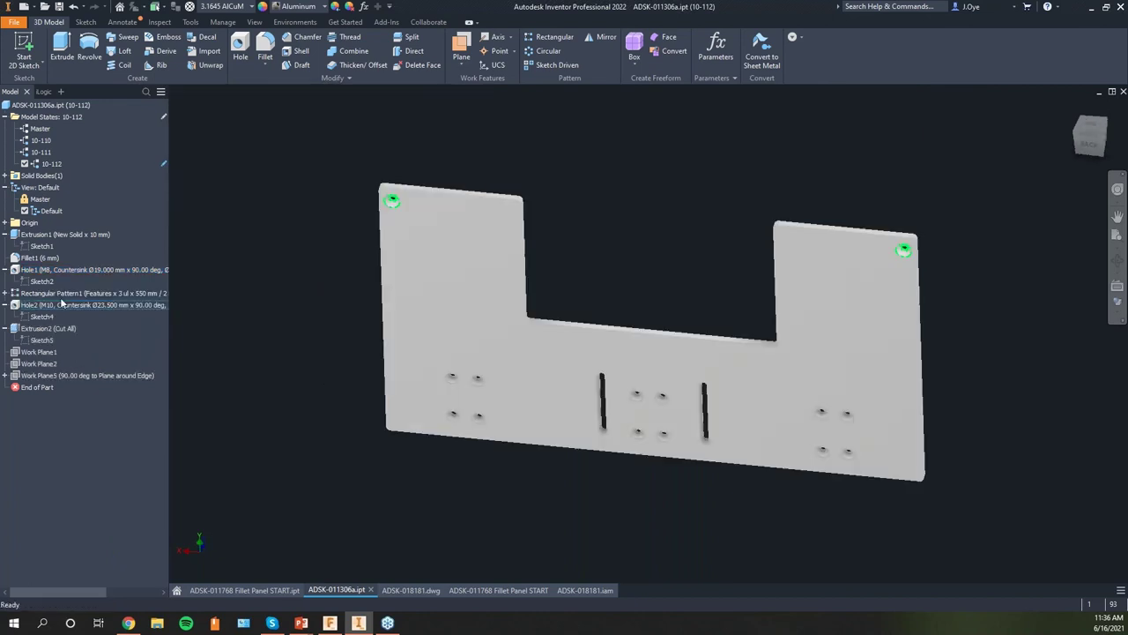
# Activate model states 10-111, 10-110 and 10-112 one after another to compare the plate's size and holes
pyautogui.doubleClick(51, 152)
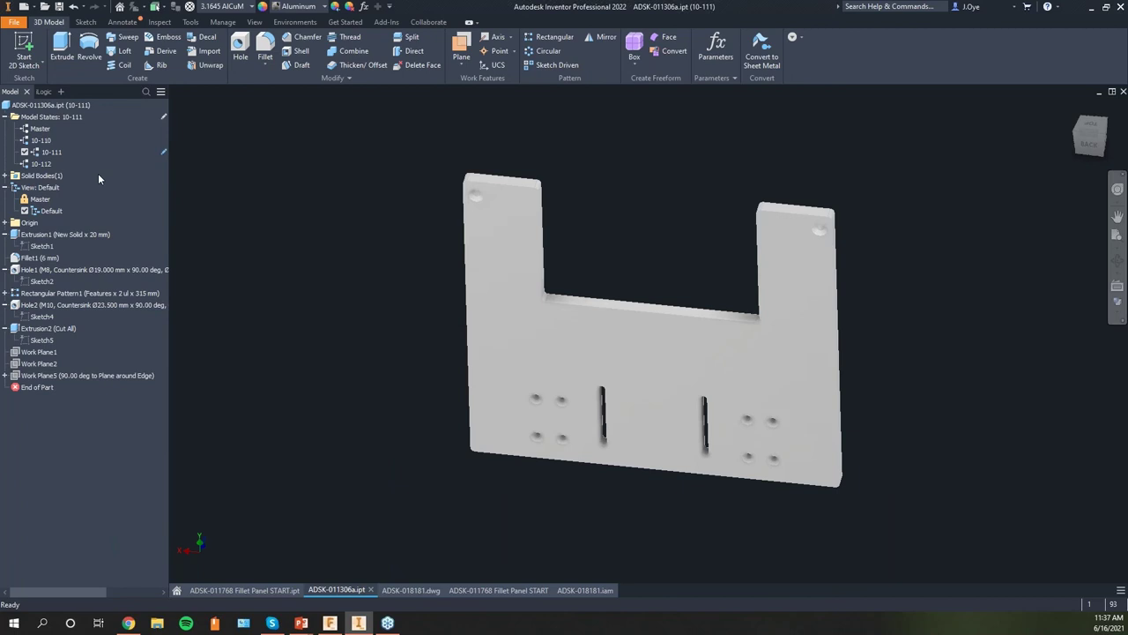
pyautogui.doubleClick(53, 140)
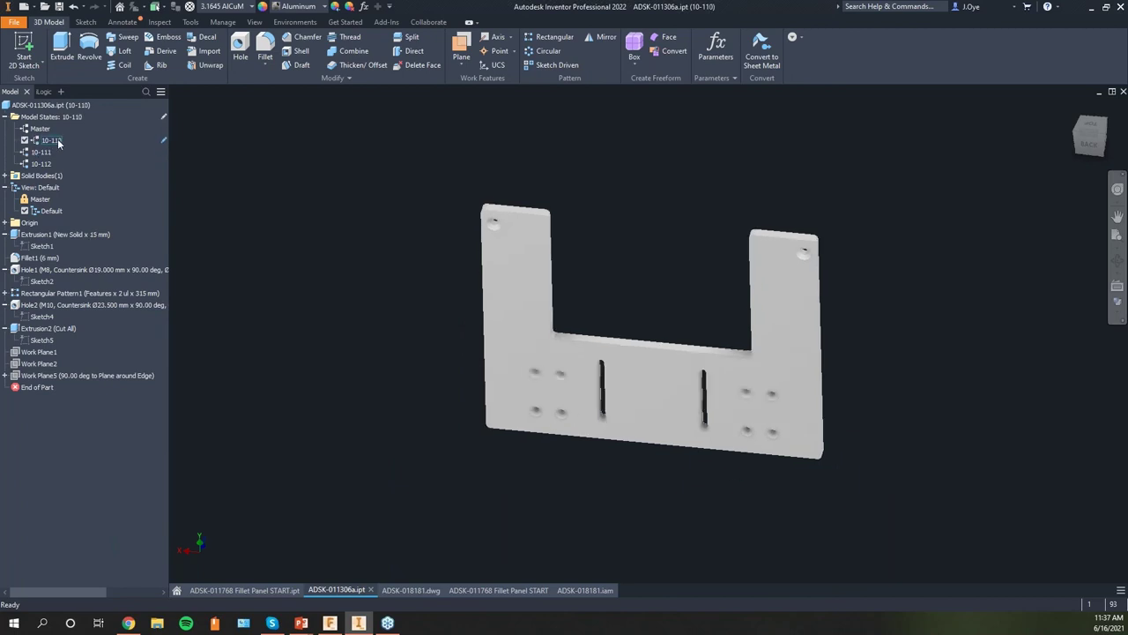
pyautogui.doubleClick(42, 164)
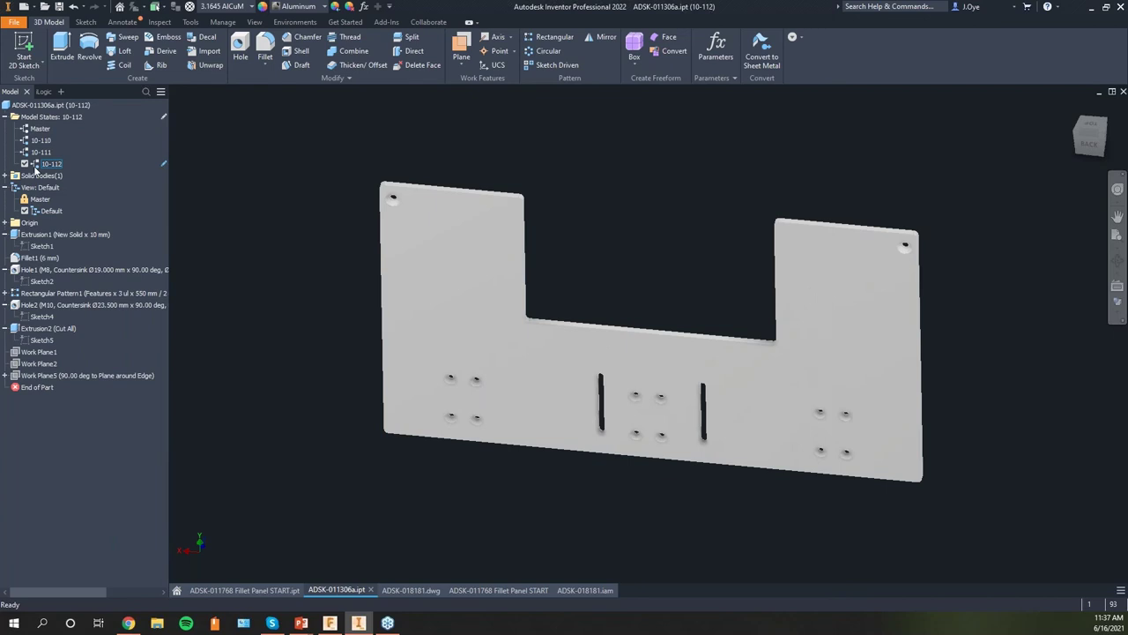
# Activate model state 10-110, suppress the M8 and M10 countersunk hole features, and restore the home view
pyautogui.doubleClick(51, 141)
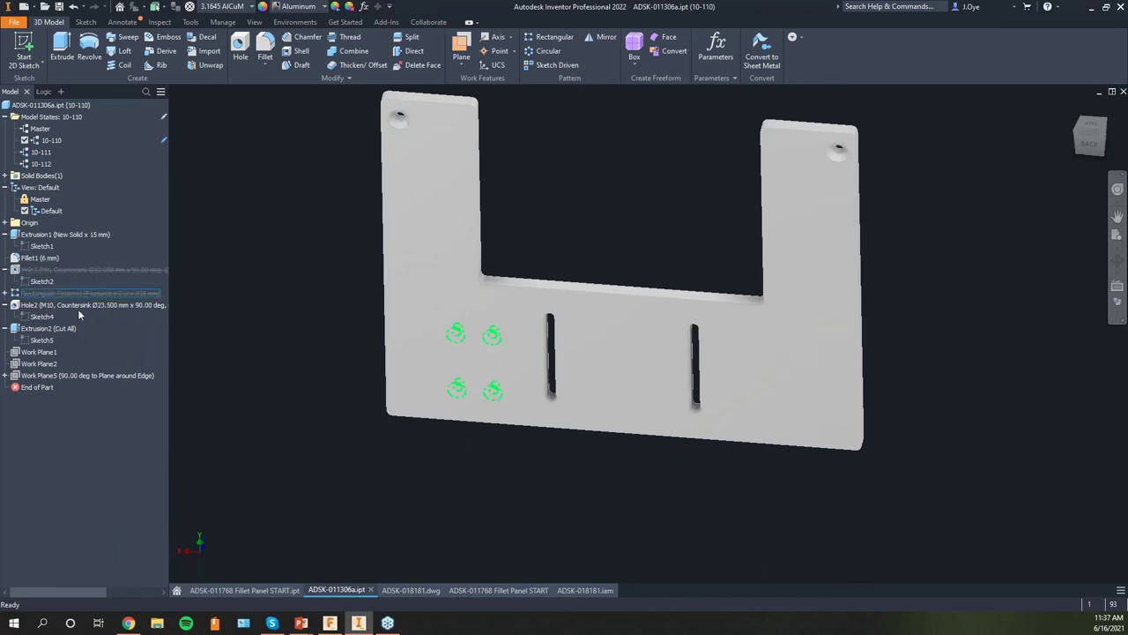
pyautogui.rightClick(29, 306)
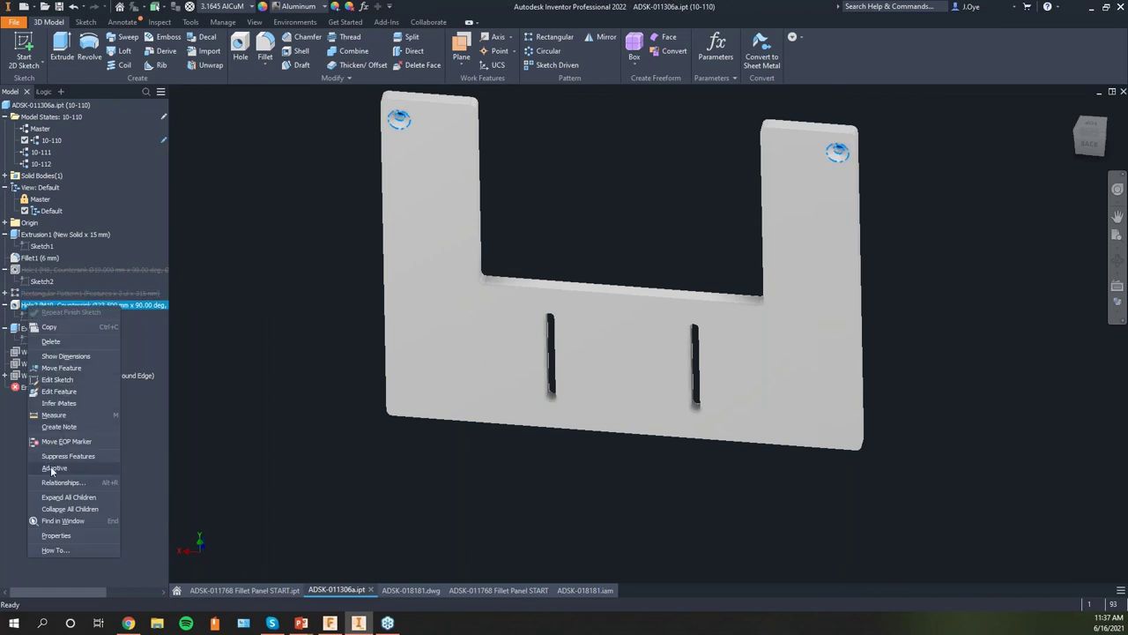
pyautogui.click(53, 457)
pyautogui.press('F6')
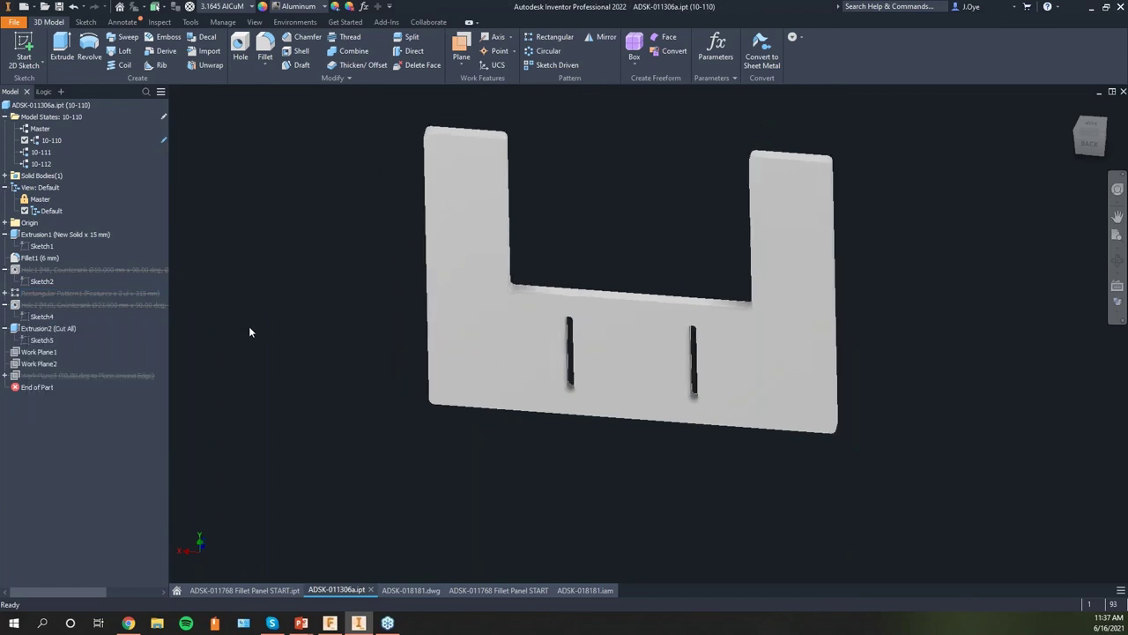
# Switch through model states 10-111 and 10-112 and back to 10-110 to check which holes each one has
pyautogui.doubleClick(42, 152)
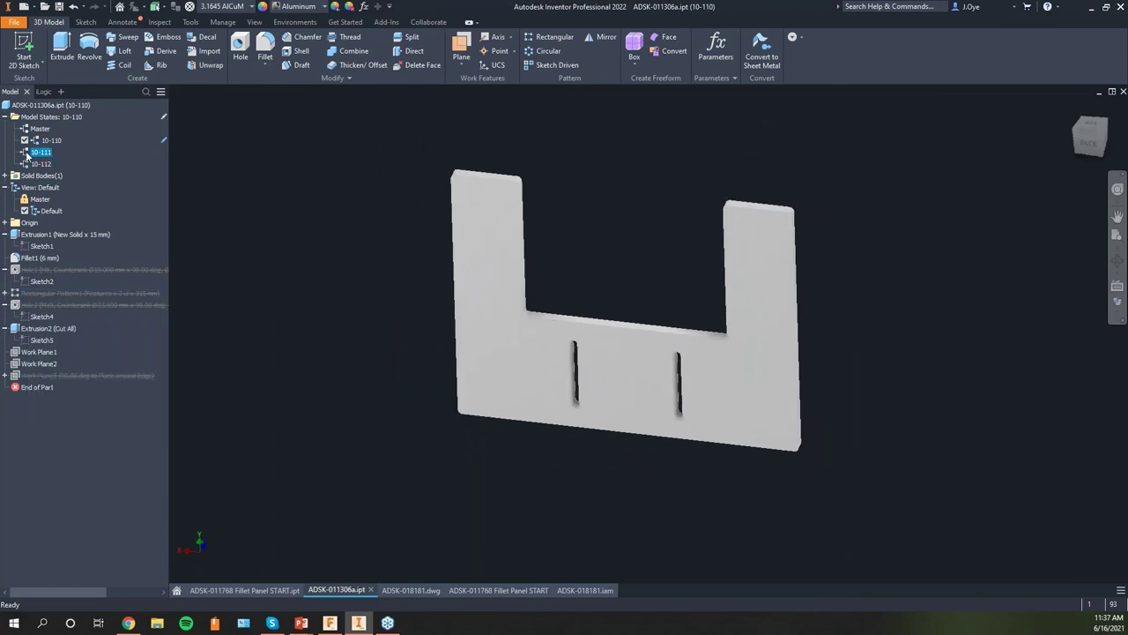
pyautogui.doubleClick(41, 164)
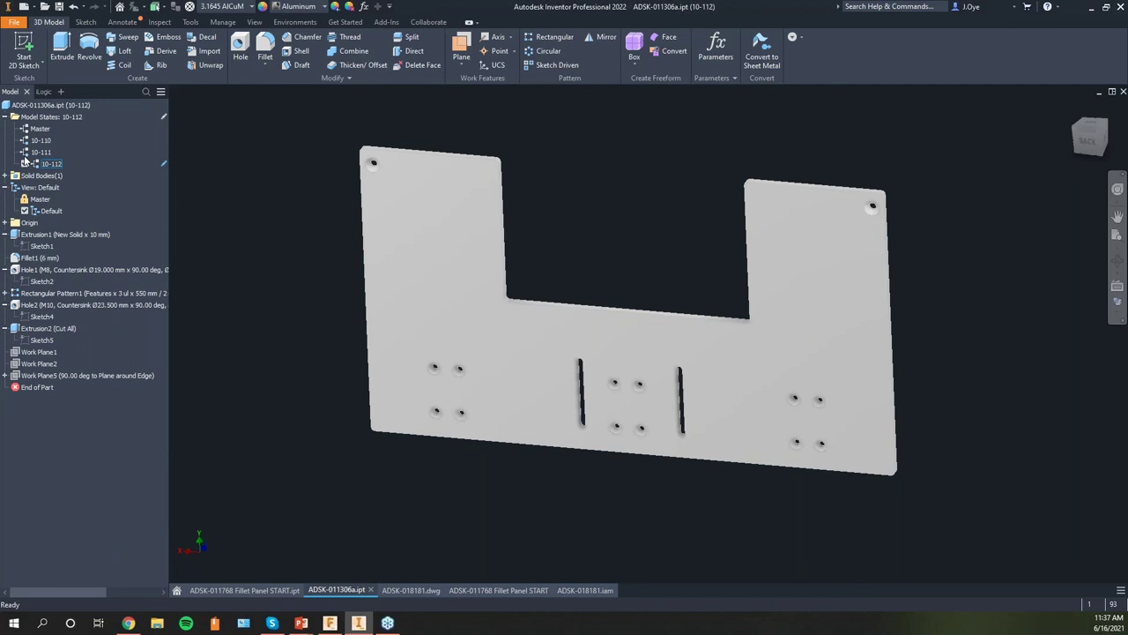
pyautogui.doubleClick(32, 140)
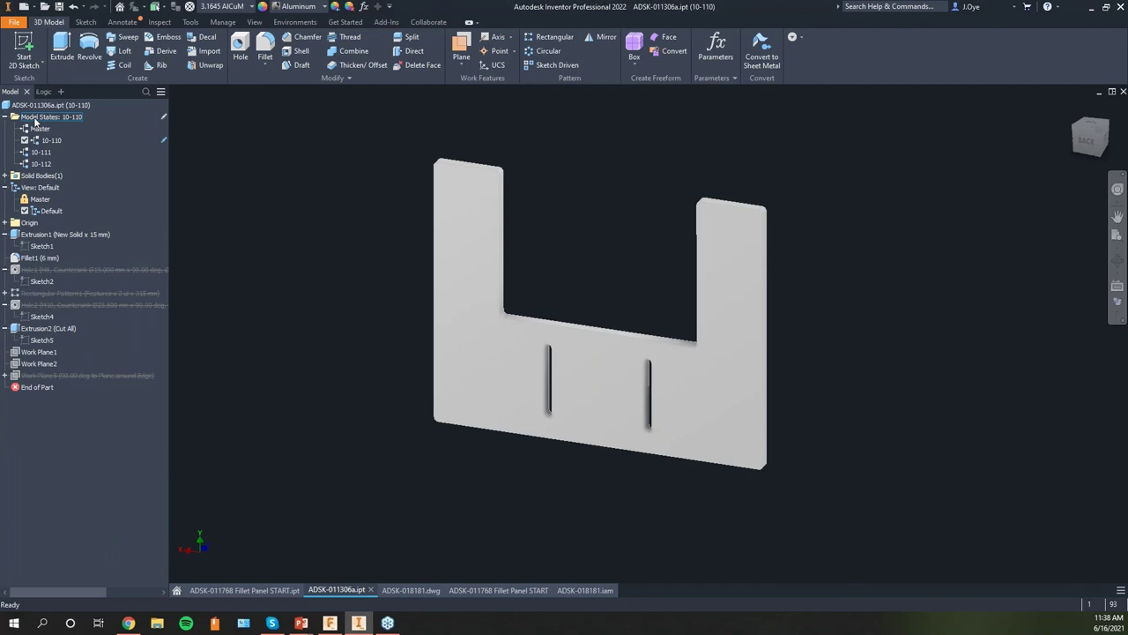
# Open the model state worksheet in Excel, widen the notch_width and notch_height columns, and extend the members through 10-115
pyautogui.doubleClick(34, 119)
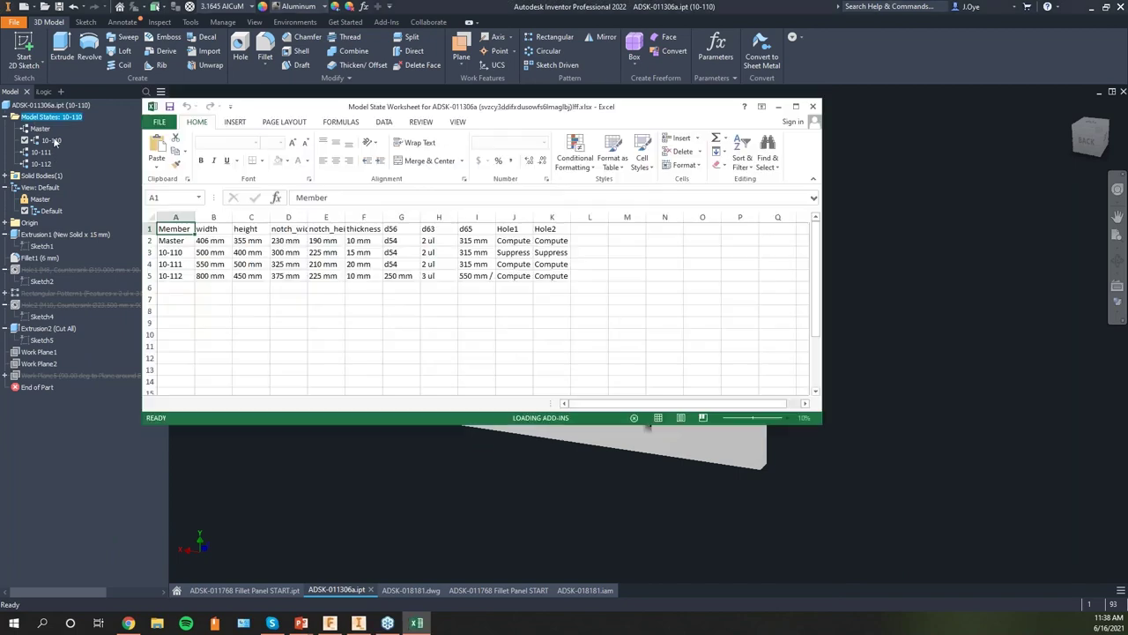
pyautogui.moveTo(306, 217)
pyautogui.mouseDown()
pyautogui.moveTo(357, 218)
pyautogui.moveTo(329, 222)
pyautogui.mouseUp()
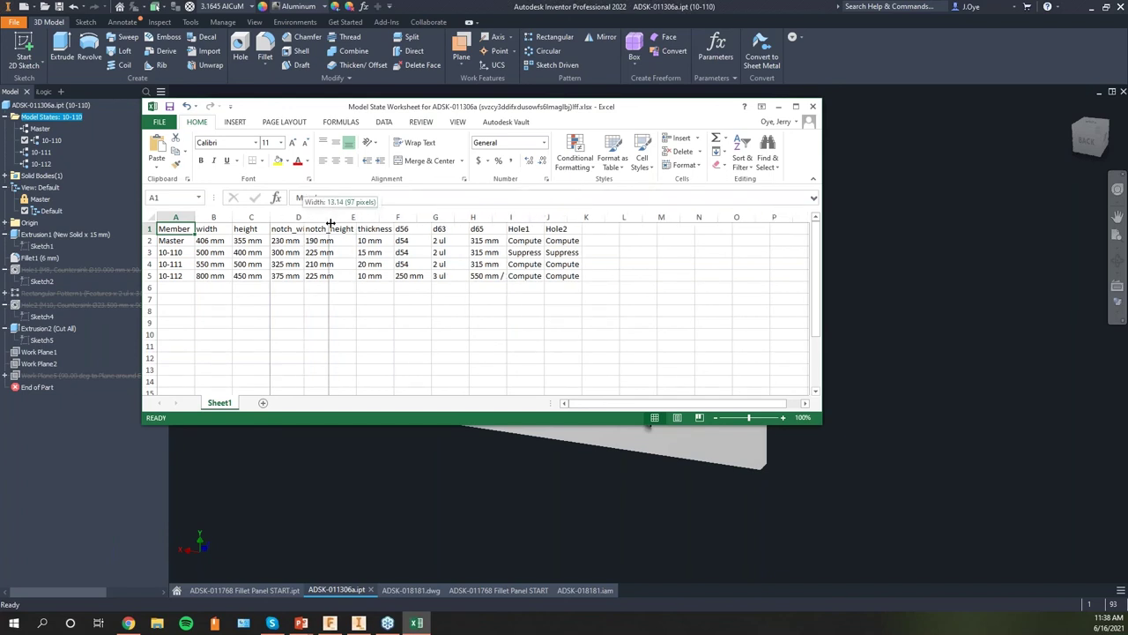
pyautogui.moveTo(330, 222); pyautogui.dragTo(333, 223)
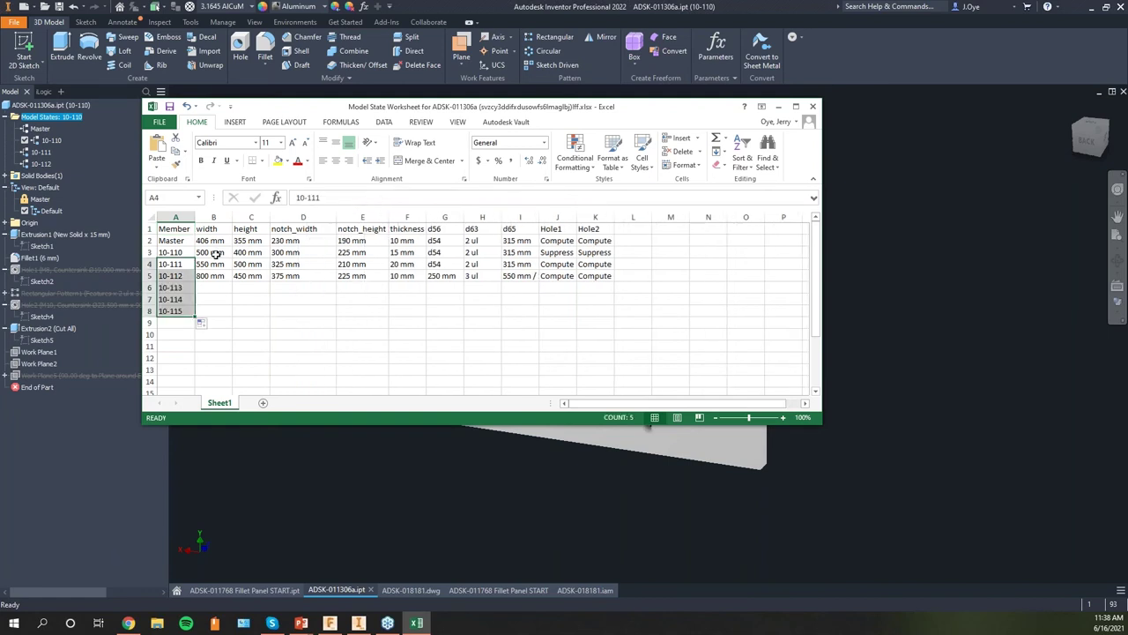
# Fill width, height and notch_width down for members 10-113 to 10-115, using widths of 900, 1000 and 1200 mm
pyautogui.moveTo(211, 252); pyautogui.dragTo(218, 274)
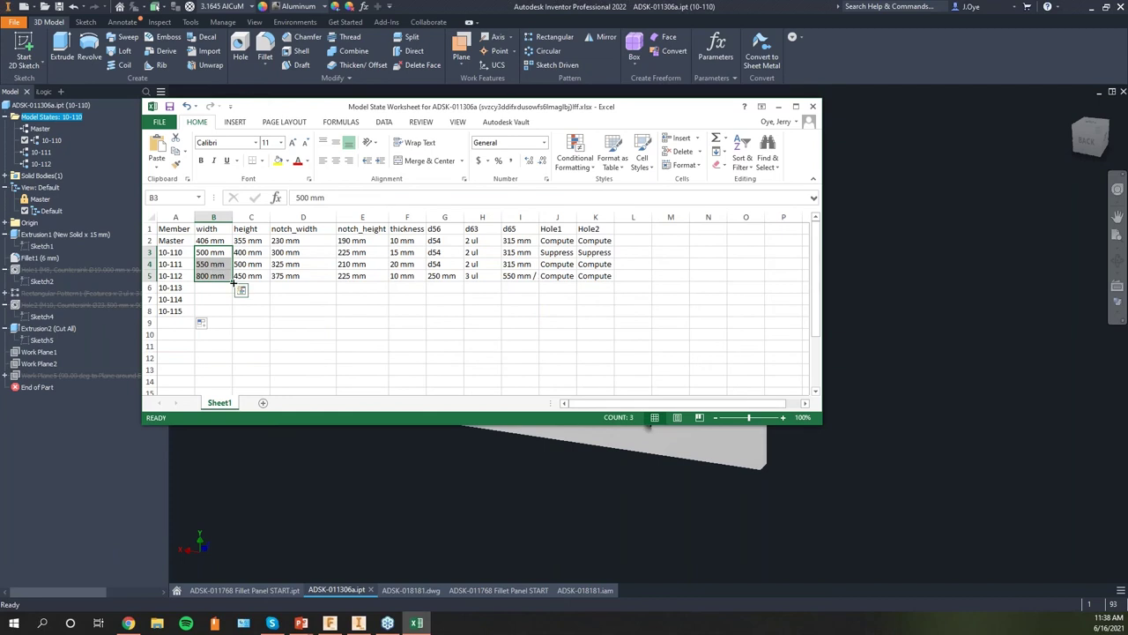
pyautogui.moveTo(232, 281); pyautogui.dragTo(232, 312)
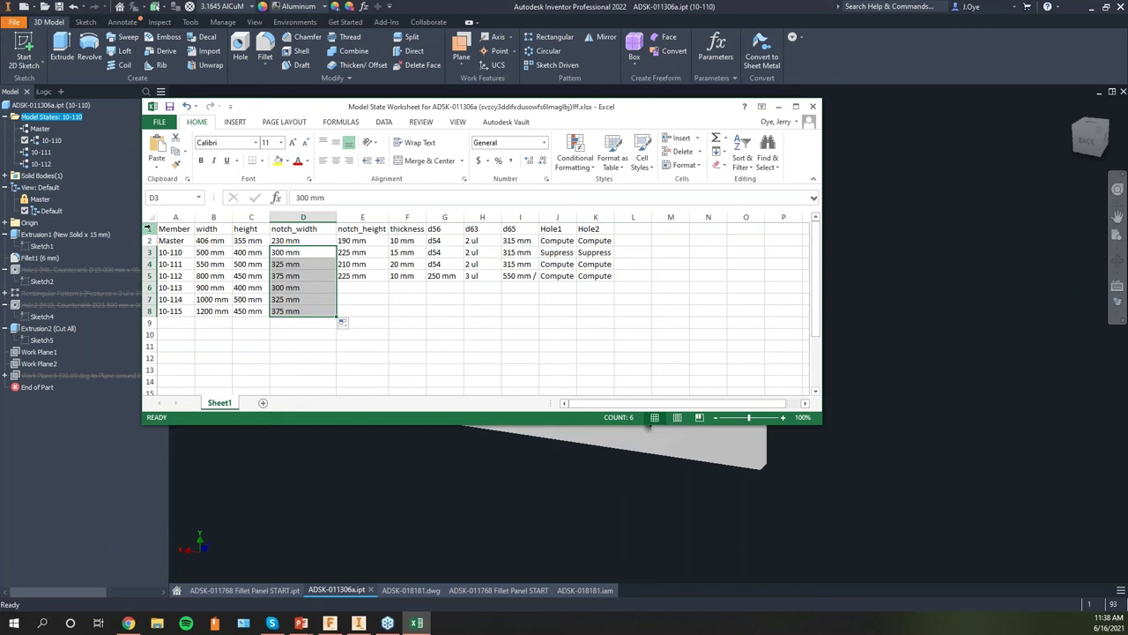
# Fill the notch_height and thickness values down the worksheet for members 10-113 to 10-115
pyautogui.click(212, 228)
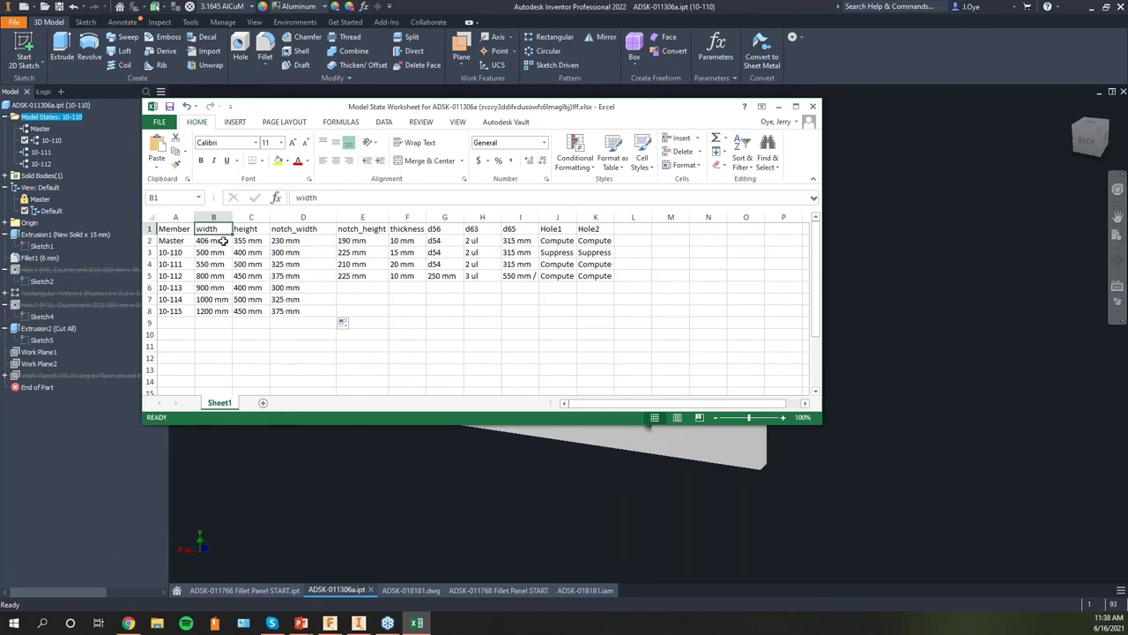
pyautogui.click(250, 228)
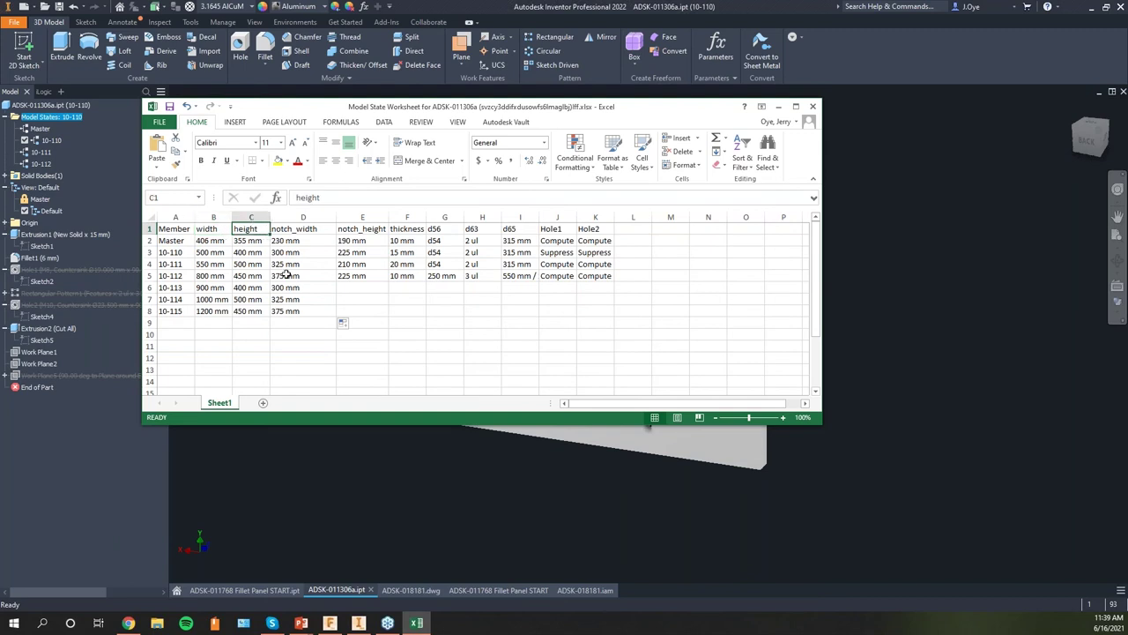
pyautogui.click(306, 229)
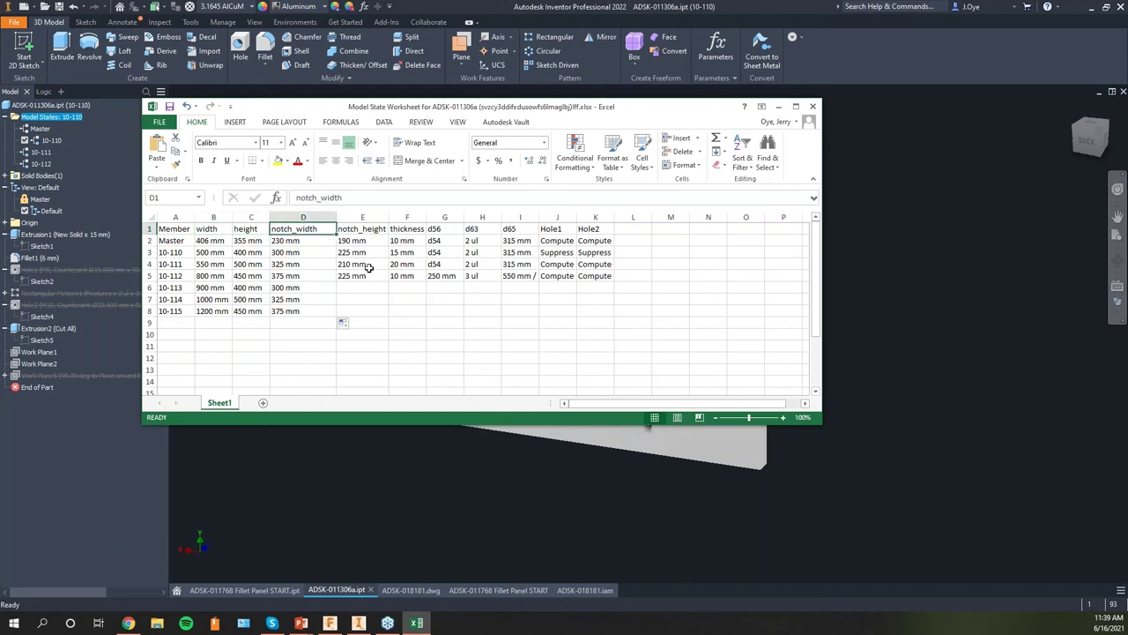
pyautogui.click(365, 230)
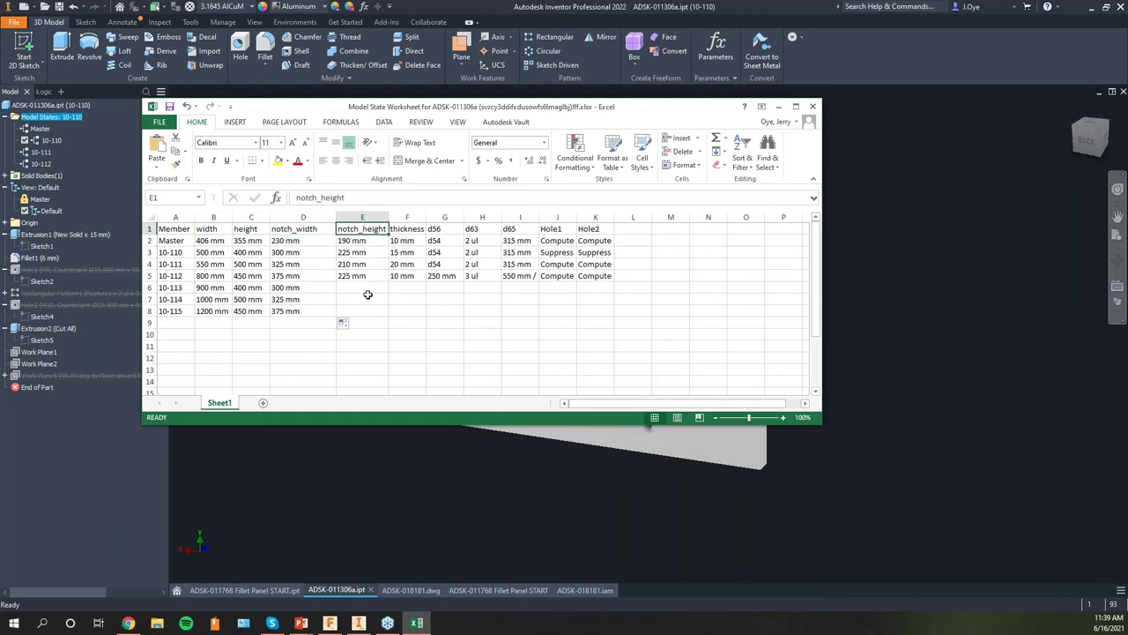
pyautogui.moveTo(361, 254); pyautogui.dragTo(384, 312)
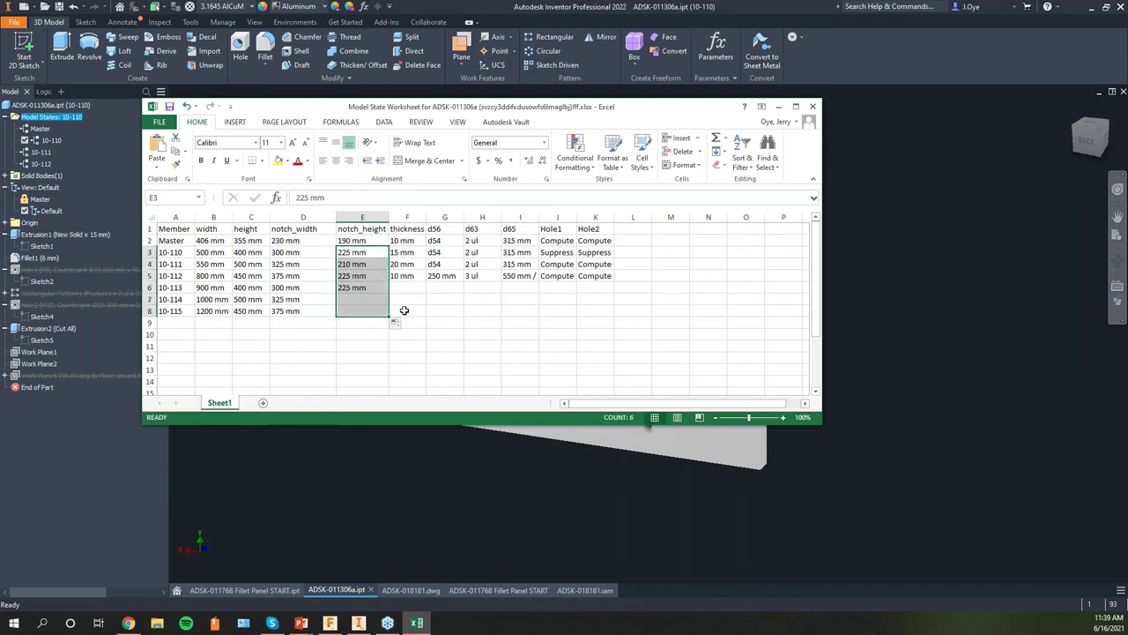
pyautogui.moveTo(402, 252); pyautogui.dragTo(429, 313)
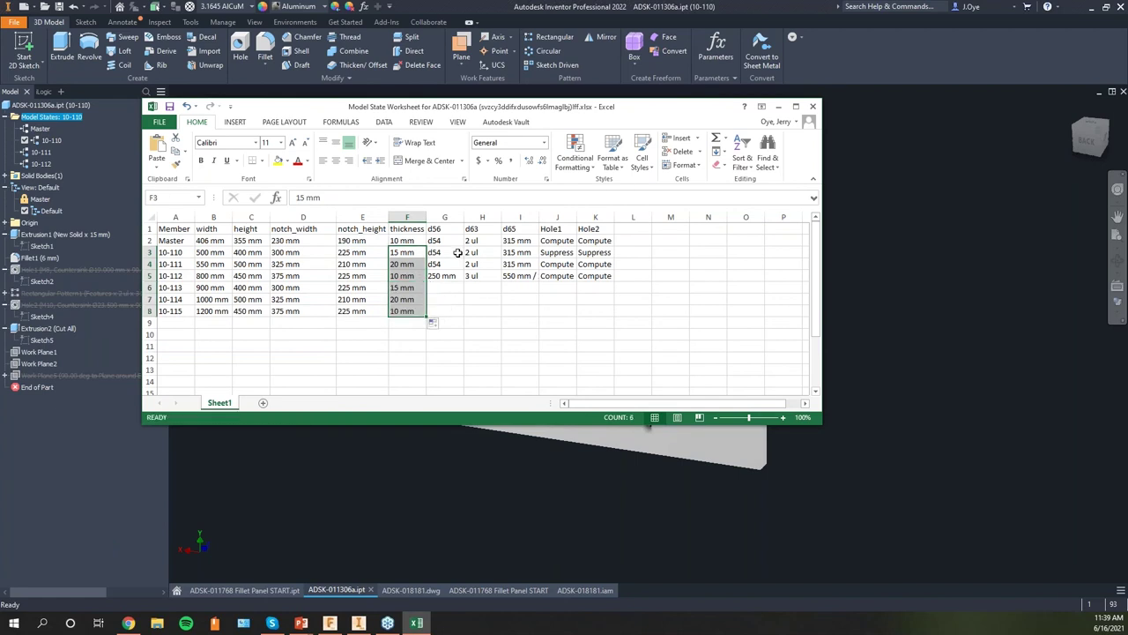
# Fill d56 down for the new members and set it to 300 mm for 10-113, 350 mm for 10-114 and 400 mm for 10-115
pyautogui.click(446, 276)
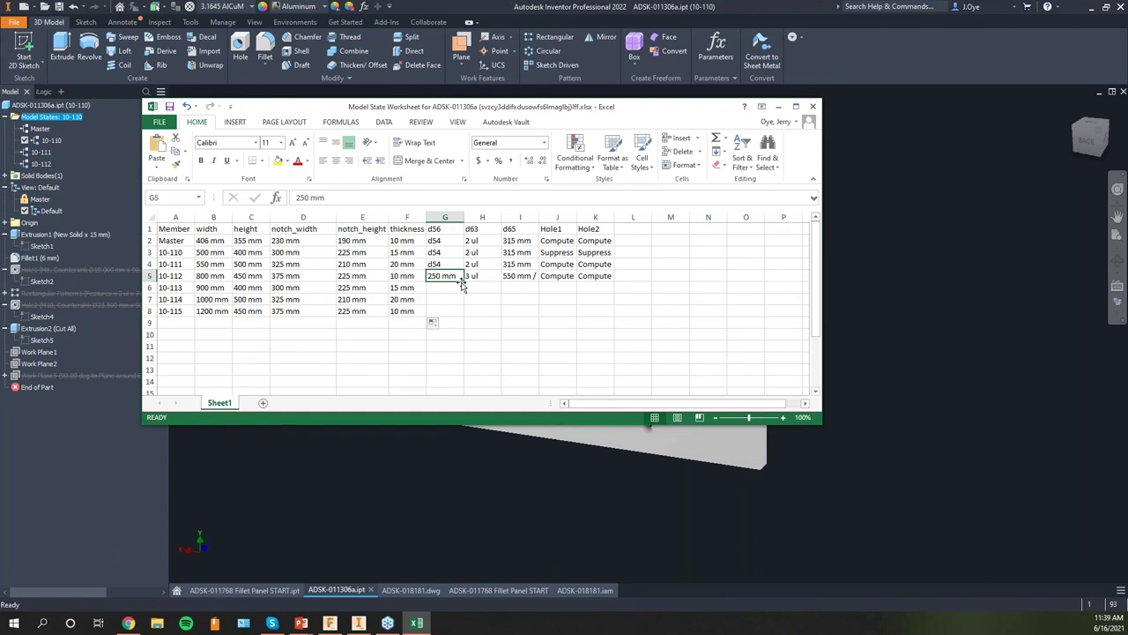
pyautogui.moveTo(461, 280); pyautogui.dragTo(460, 312)
pyautogui.doubleClick(430, 287)
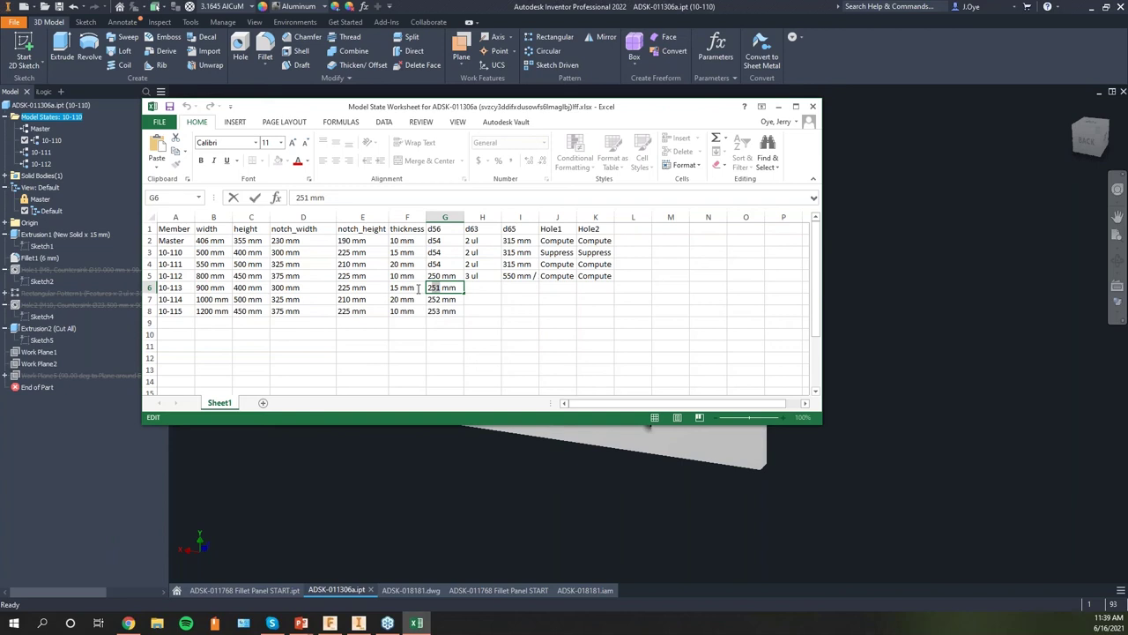
# Copy the d63 value of 2 ul from member 10-111 to members 10-113, 10-114 and 10-115
pyautogui.click(482, 264)
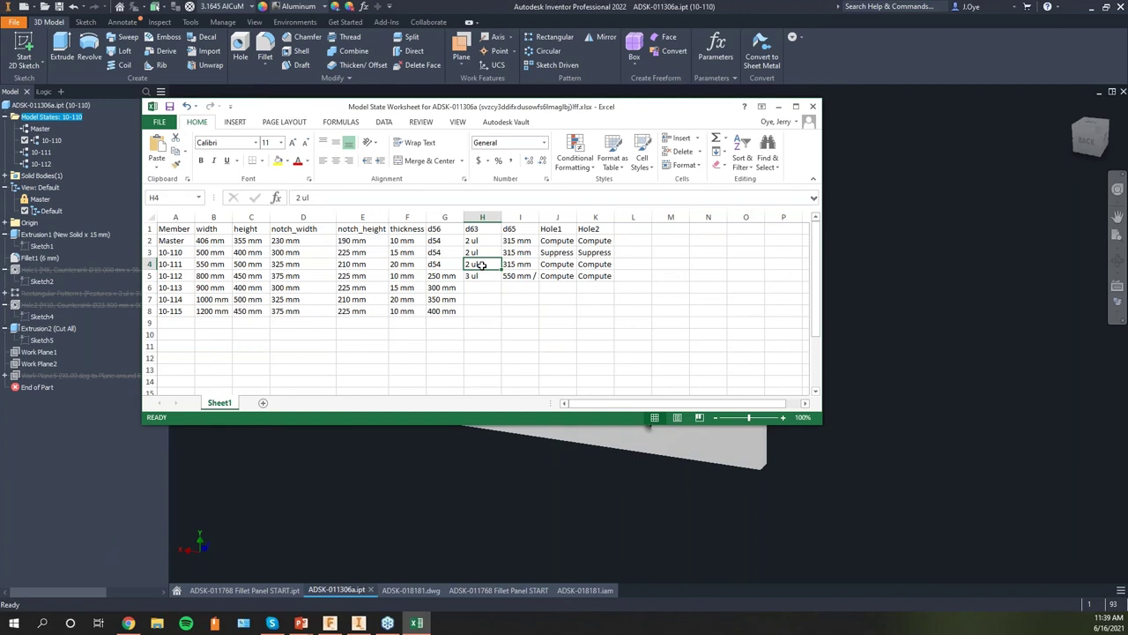
pyautogui.hotkey('ctrl', 'c')
pyautogui.press('Down')
pyautogui.press('Down')
pyautogui.hotkey('ctrl', 'v')
pyautogui.press('Down')
pyautogui.hotkey('ctrl', 'v')
pyautogui.press('Down')
pyautogui.hotkey('ctrl', 'v')
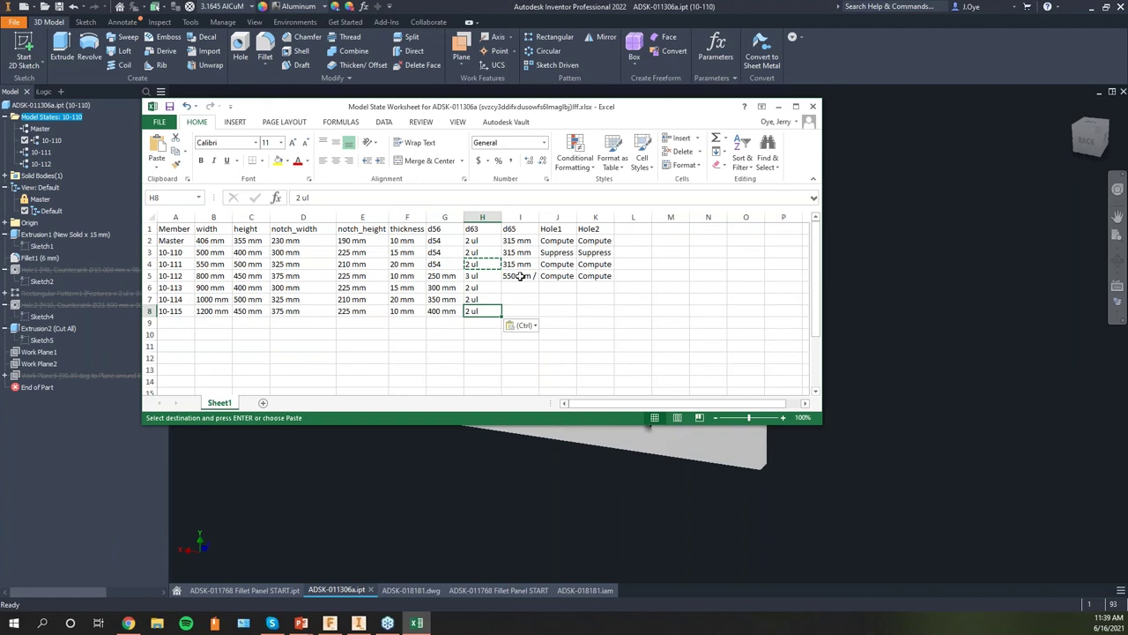
# Copy the d65 value of 315 mm from member 10-111 to members 10-113, 10-114 and 10-115
pyautogui.press('Right')
pyautogui.press('Up')
pyautogui.press('Up')
pyautogui.press('Up')
pyautogui.press('Up')
pyautogui.hotkey('ctrl', 'c')
pyautogui.press('Down')
pyautogui.press('Down')
pyautogui.hotkey('ctrl', 'v')
pyautogui.press('Down')
pyautogui.hotkey('ctrl', 'v')
pyautogui.press('Down')
pyautogui.hotkey('ctrl', 'v')
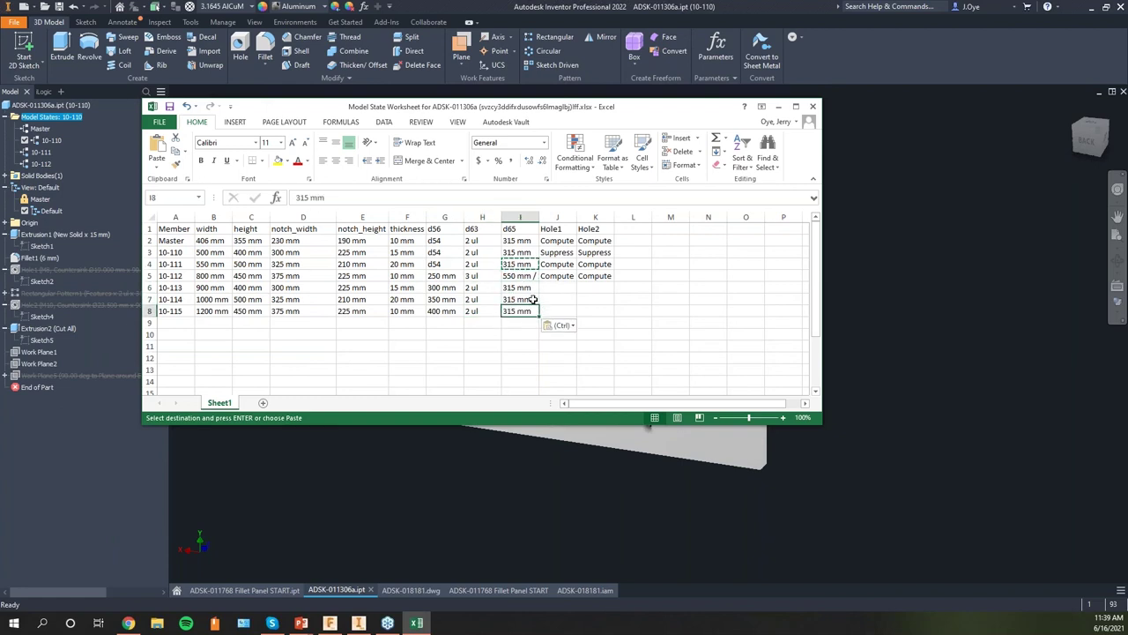
# Set d65 to 320 mm for member 10-114 and to 325 mm for member 10-115
pyautogui.click(516, 300)
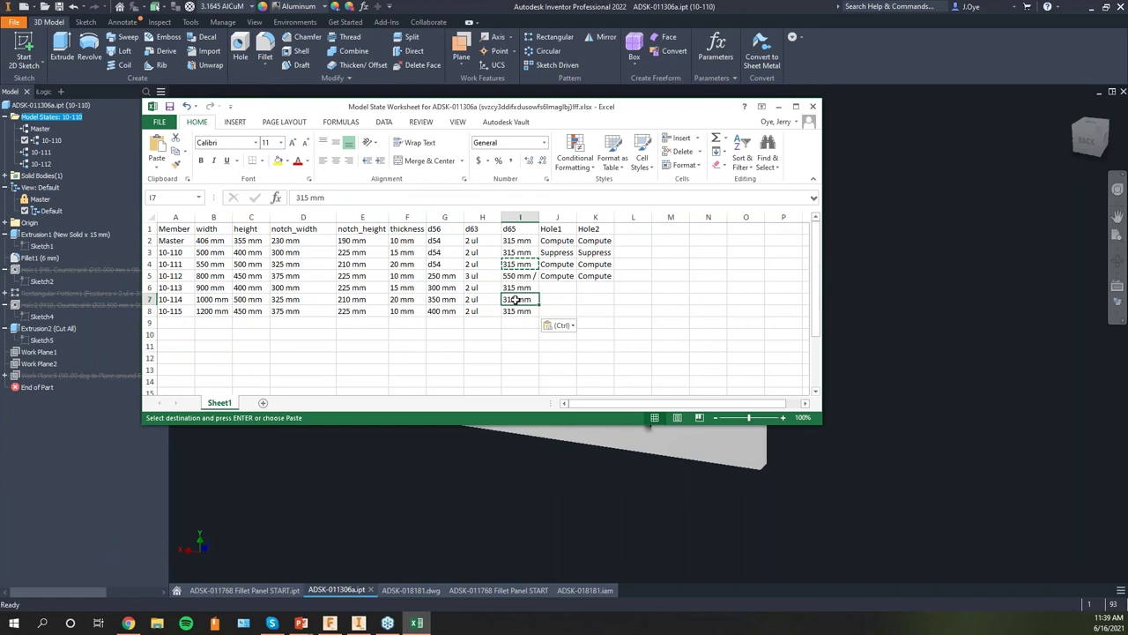
pyautogui.doubleClick(516, 300)
pyautogui.press('BackSpace')
pyautogui.press('BackSpace')
pyautogui.write('20')
pyautogui.press('Return')
pyautogui.doubleClick(516, 311)
pyautogui.press('BackSpace')
pyautogui.write('5')
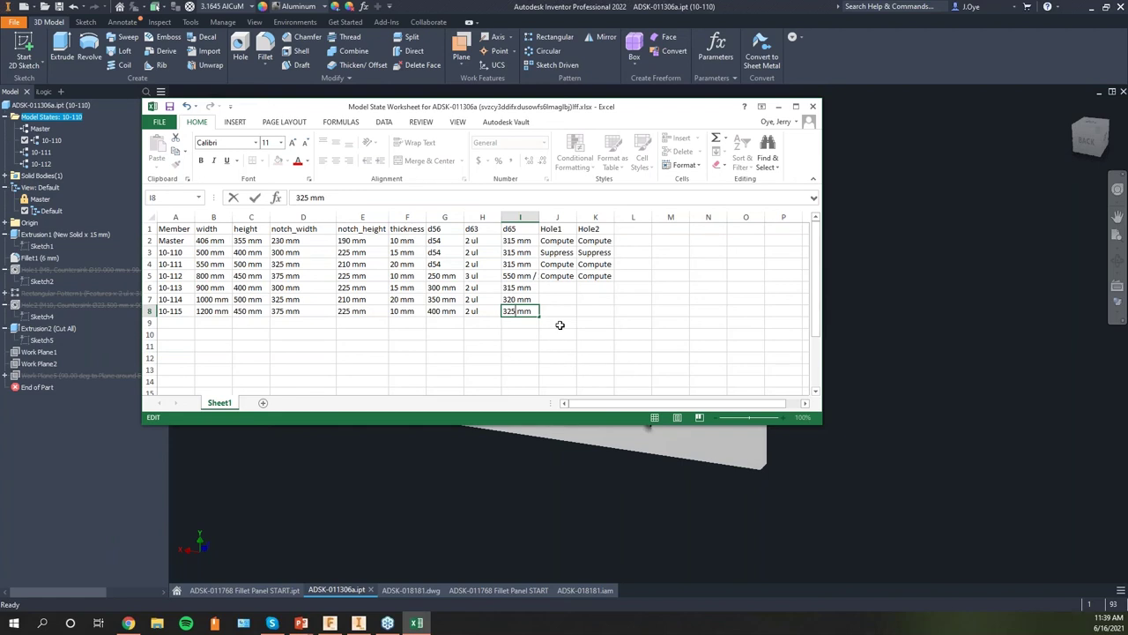
pyautogui.click(560, 325)
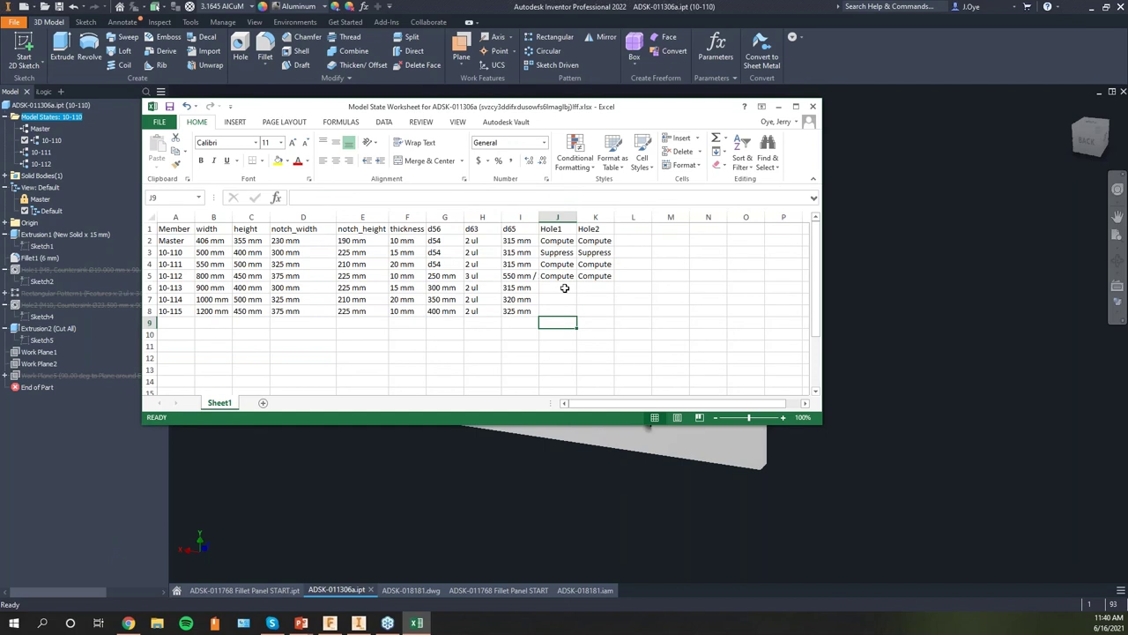
# Set Hole1 to Suppress for members 10-113 and 10-115 and to Compute for member 10-114
pyautogui.click(565, 264)
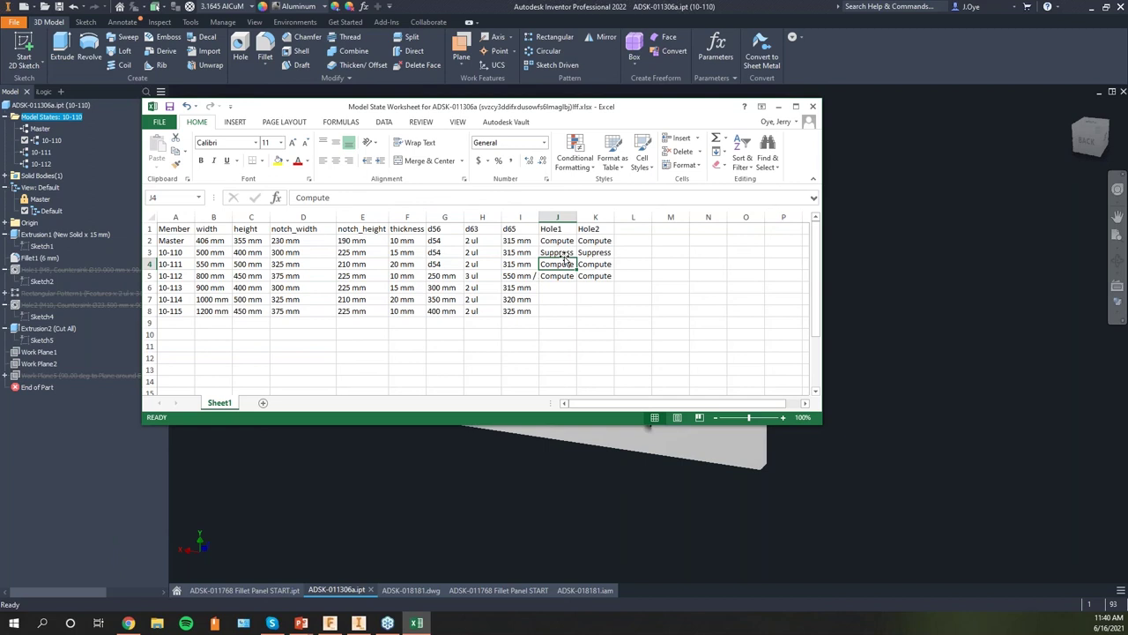
pyautogui.click(557, 252)
pyautogui.hotkey('ctrl', 'c')
pyautogui.moveTo(557, 287); pyautogui.dragTo(557, 311)
pyautogui.hotkey('ctrl', 'v')
pyautogui.click(557, 276)
pyautogui.hotkey('ctrl', 'c')
pyautogui.click(564, 298)
pyautogui.hotkey('ctrl', 'v')
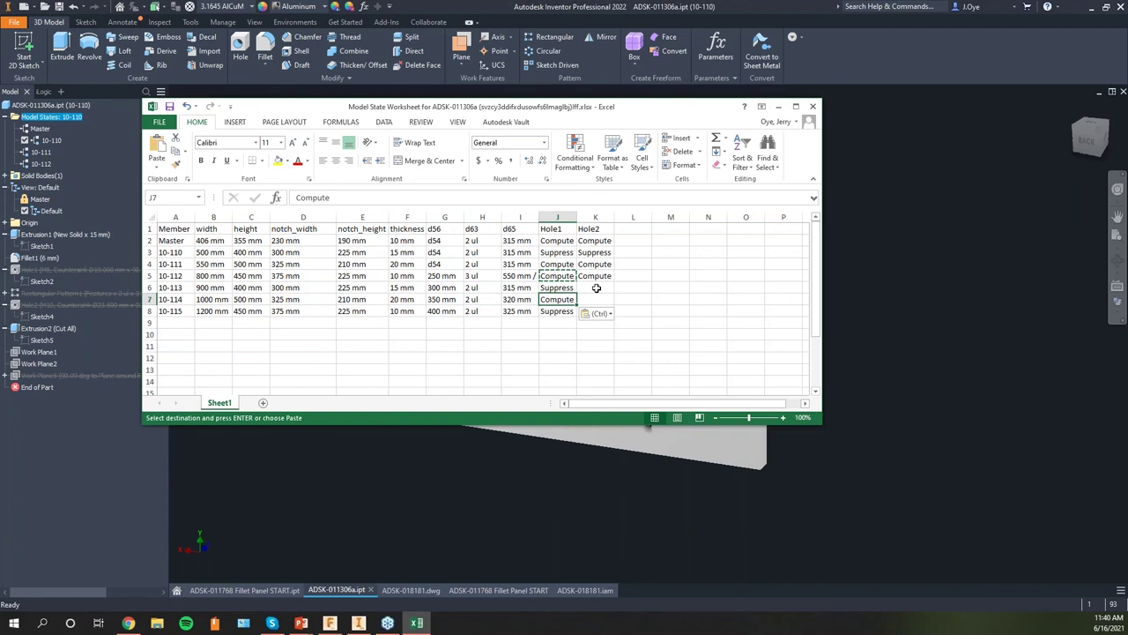
# Set Hole2 to Compute for members 10-113 and 10-115 and to Suppress for member 10-114
pyautogui.click(557, 287)
pyautogui.hotkey('ctrl', 'c')
pyautogui.click(596, 298)
pyautogui.hotkey('ctrl', 'v')
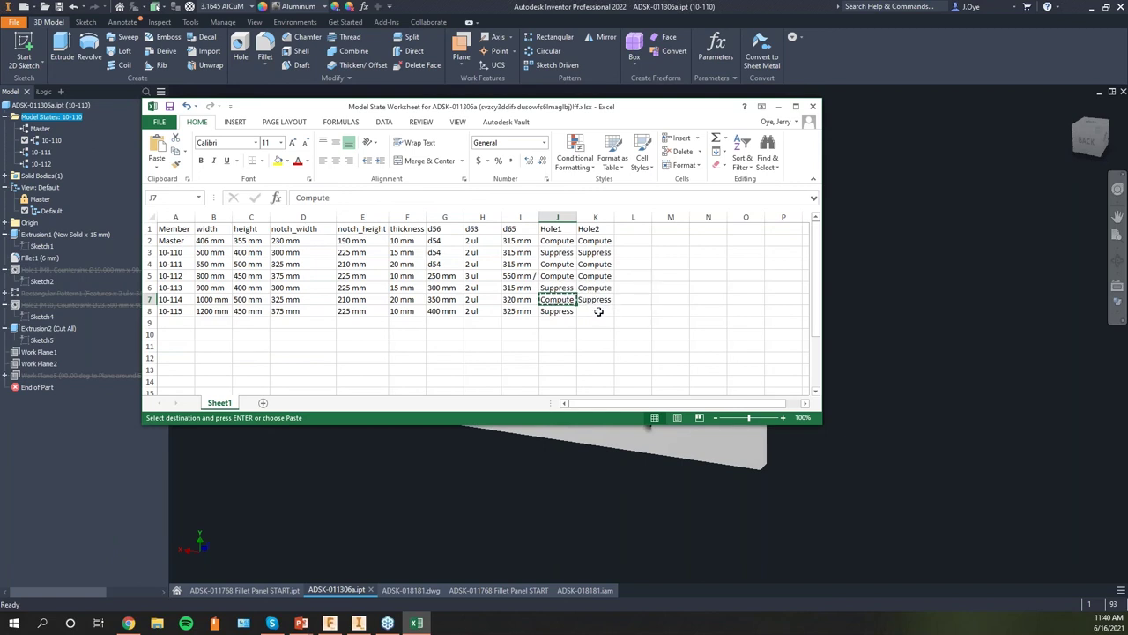
pyautogui.click(557, 299)
pyautogui.hotkey('ctrl', 'c')
pyautogui.click(596, 312)
pyautogui.hotkey('ctrl', 'v')
pyautogui.click(665, 334)
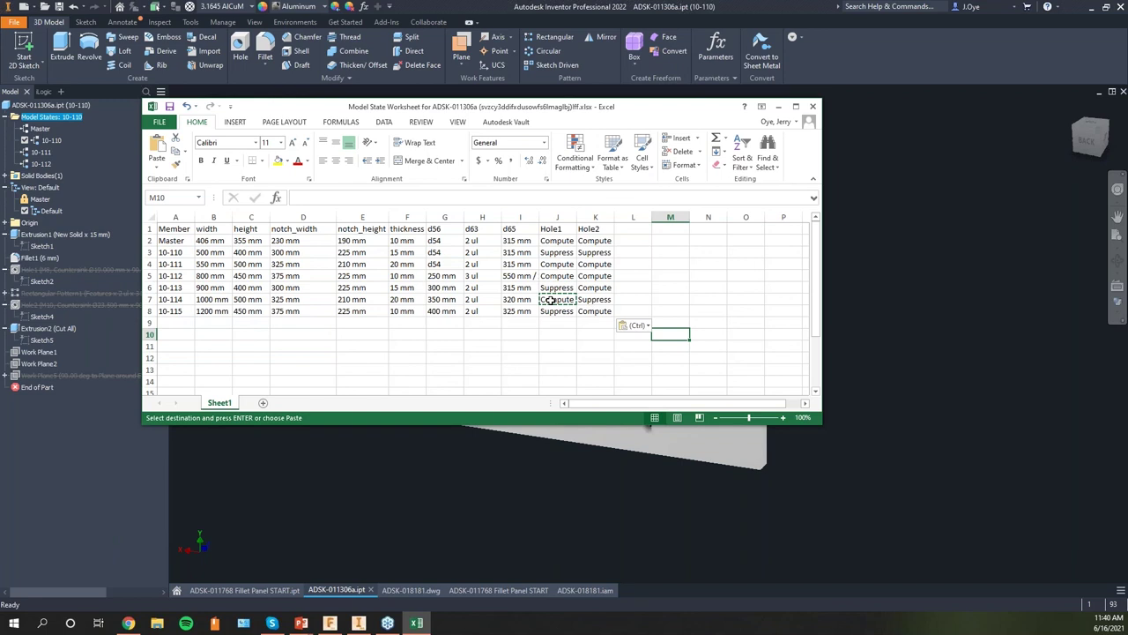
# Check the d56 and d65 parameter columns in the reopened model state worksheet and close it
pyautogui.click(564, 493)
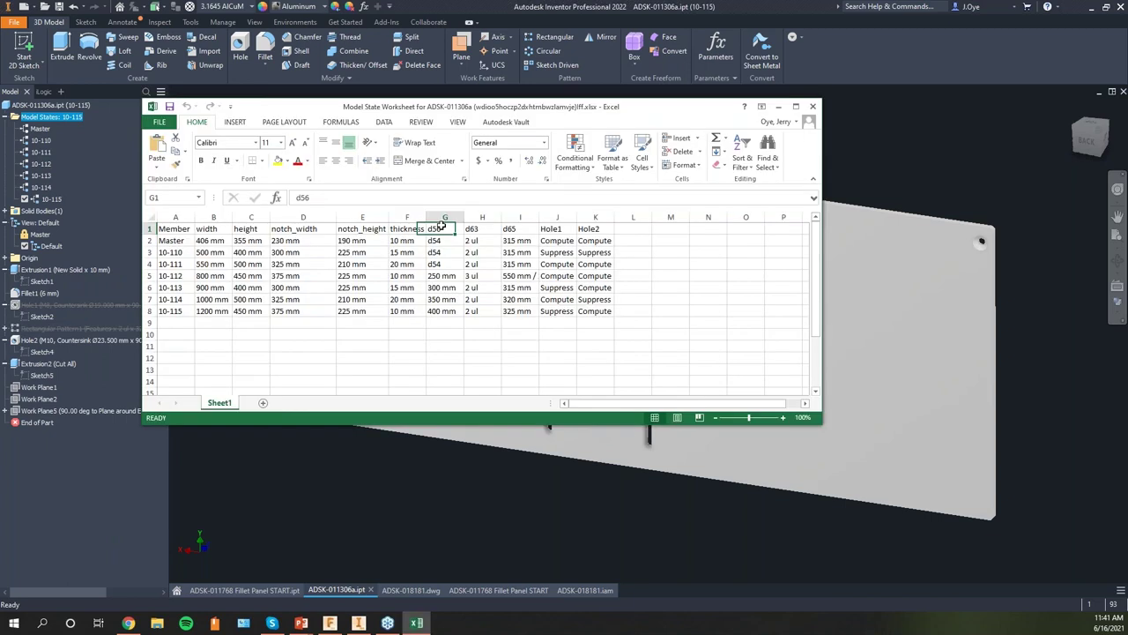
pyautogui.click(518, 229)
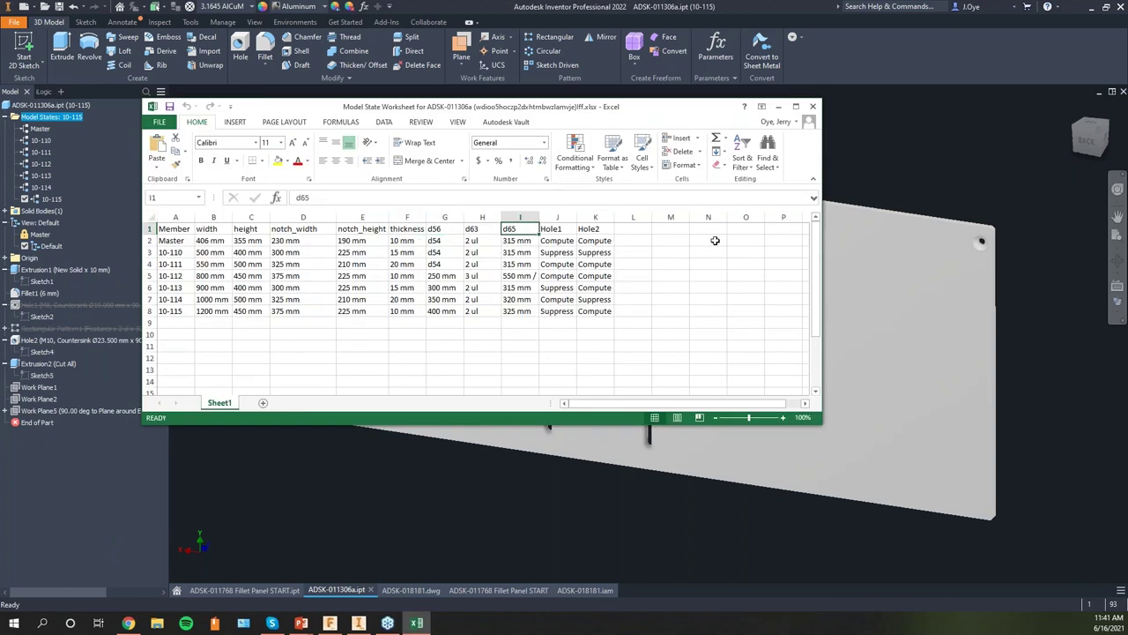
pyautogui.hotkey('alt', 'F4')
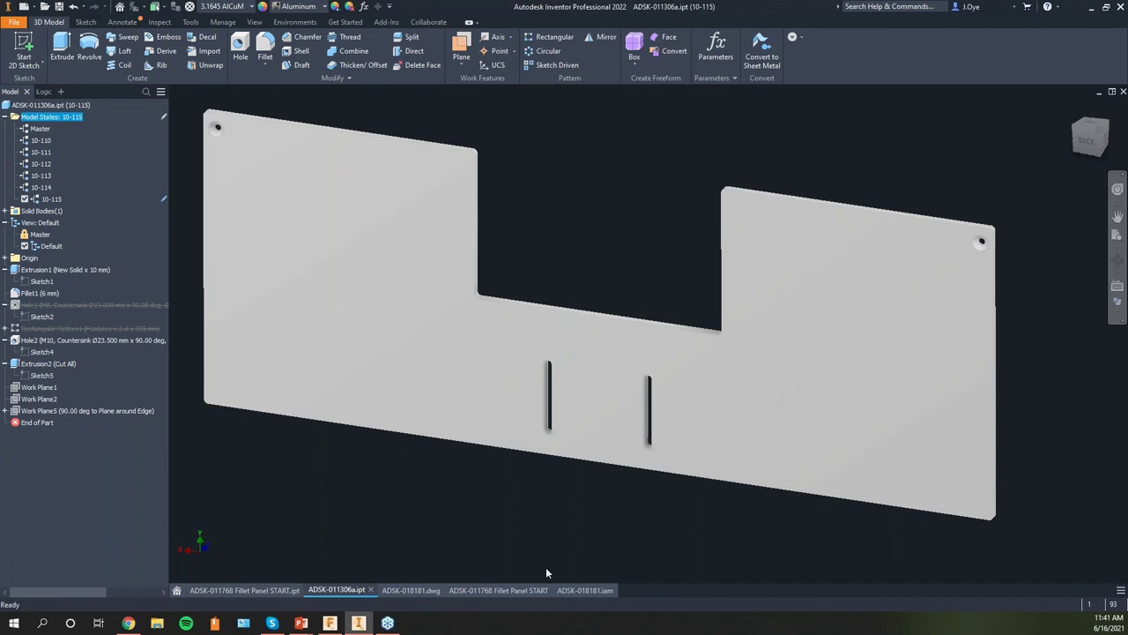
# Go to the ADSK-018181 assembly and switch between its One Motor and Three Motors model states, ending on One Motor
pyautogui.click(584, 590)
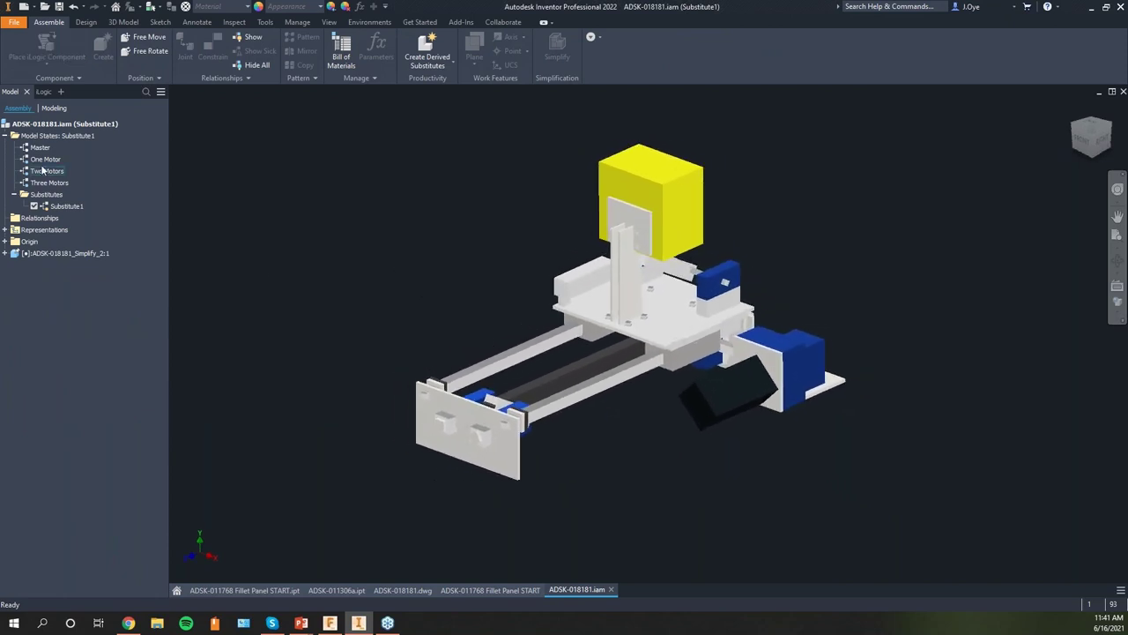
pyautogui.rightClick(39, 137)
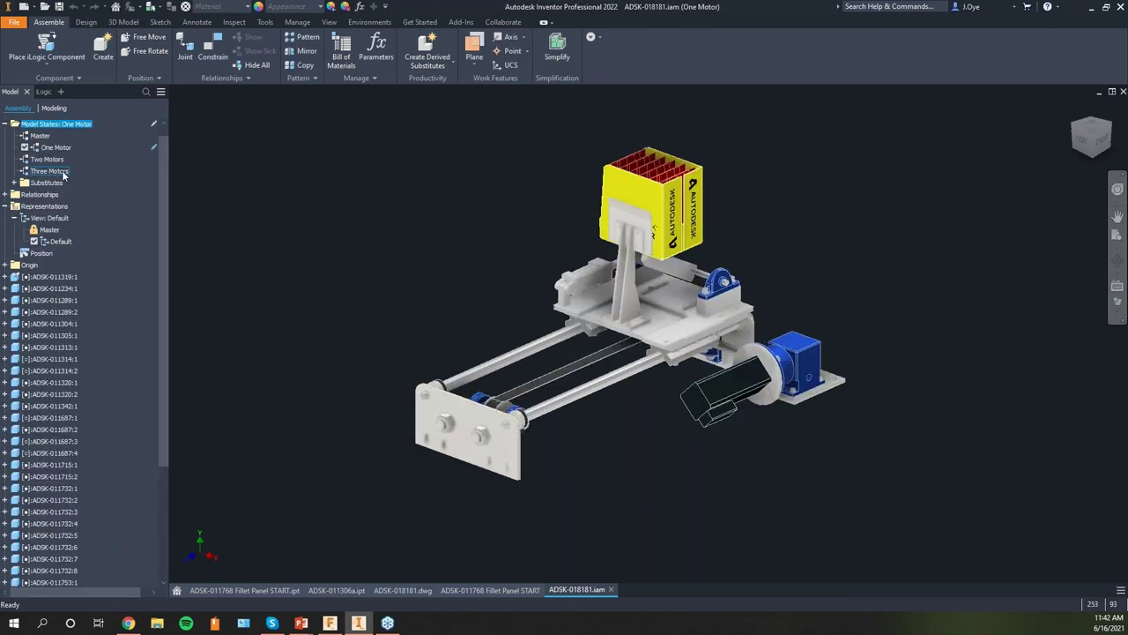
pyautogui.scroll(2, 501, 408)
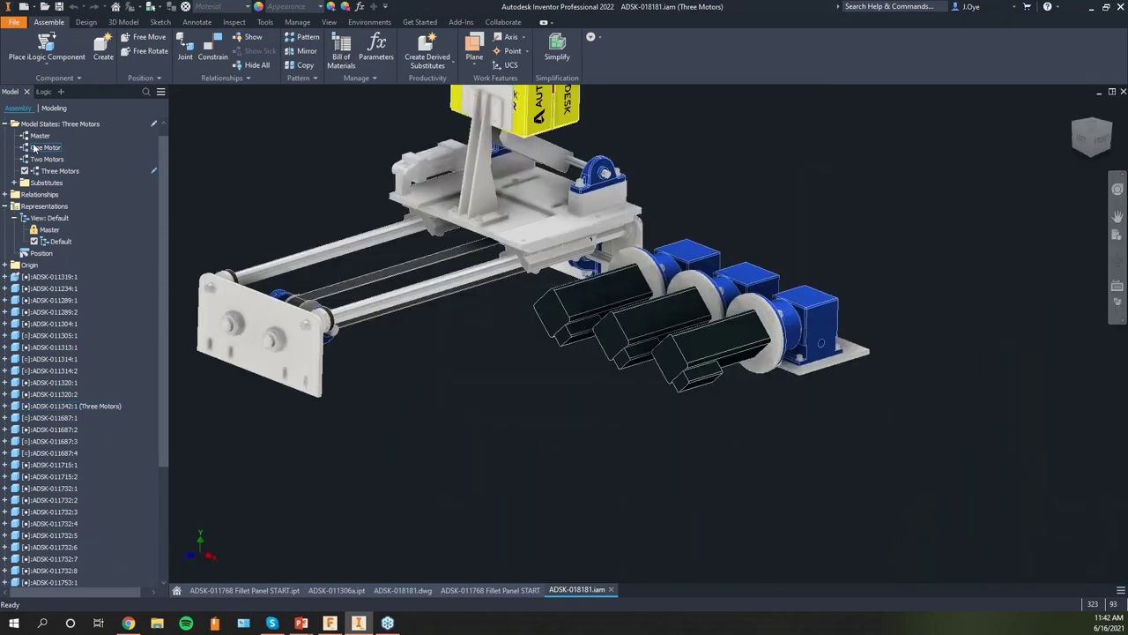
pyautogui.doubleClick(35, 147)
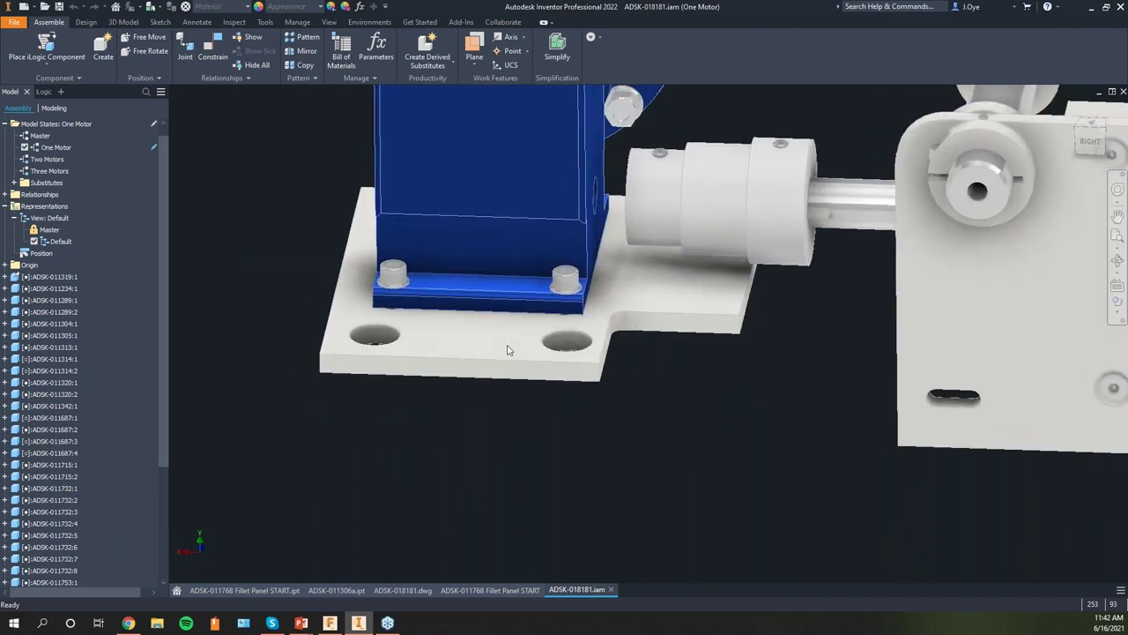
# Open the motor base plate ADSK-011342 and examine its holes and the Sketch4 slots in the Two Motors model state
pyautogui.click(506, 350)
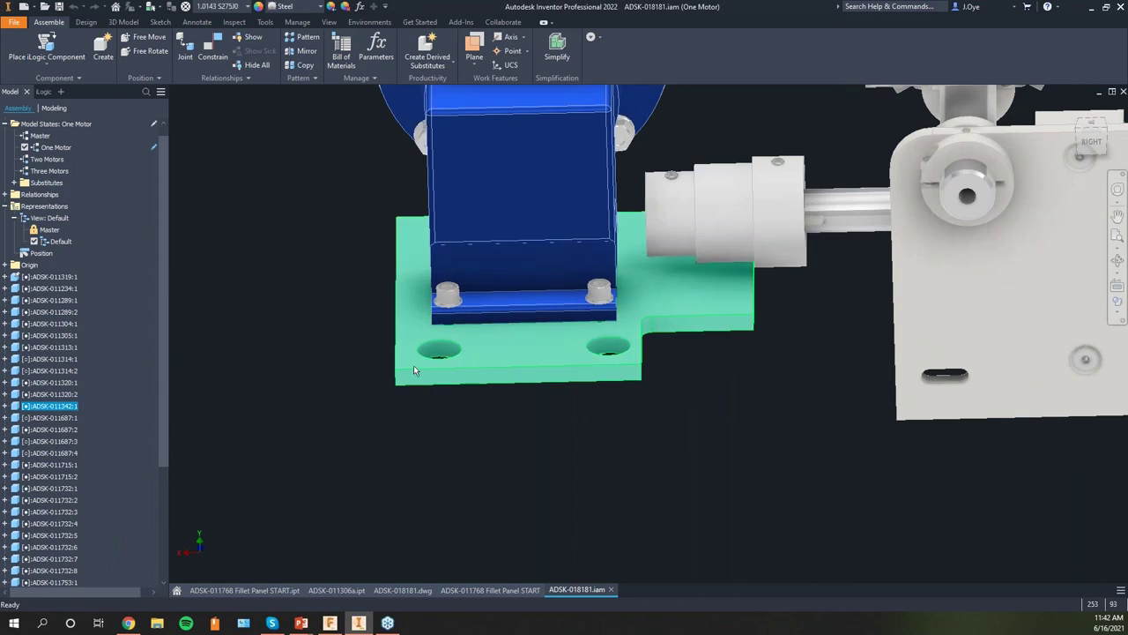
pyautogui.click(40, 406)
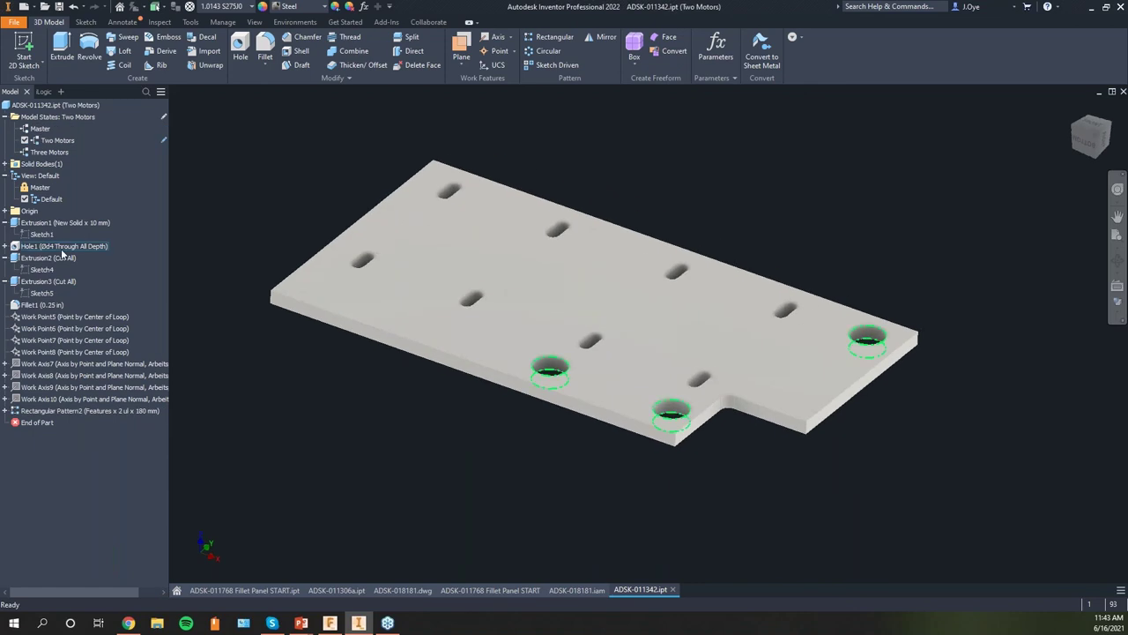
pyautogui.click(39, 270)
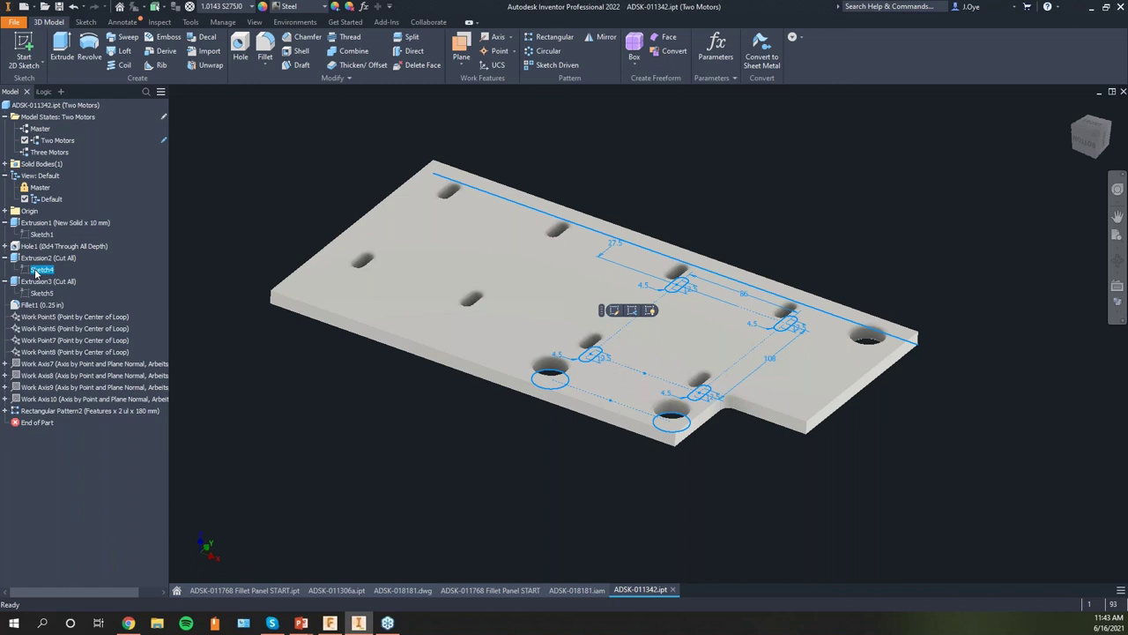
pyautogui.press('F6')
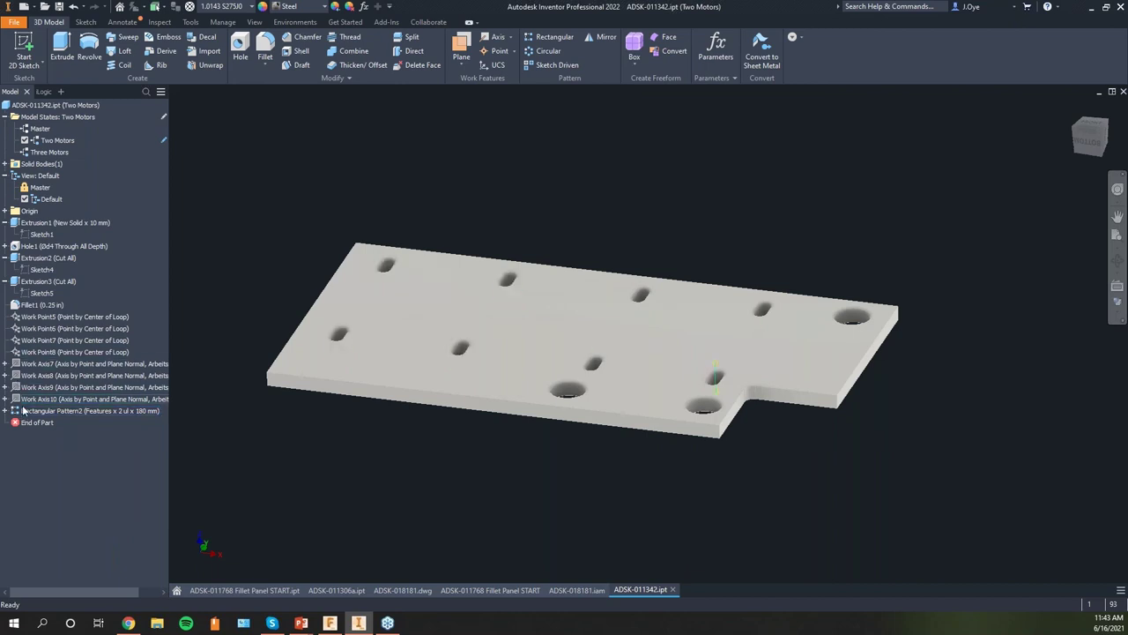
# Open Rectangular Pattern2 of the base plate and examine its instance count and spacing for the slots
pyautogui.doubleClick(19, 413)
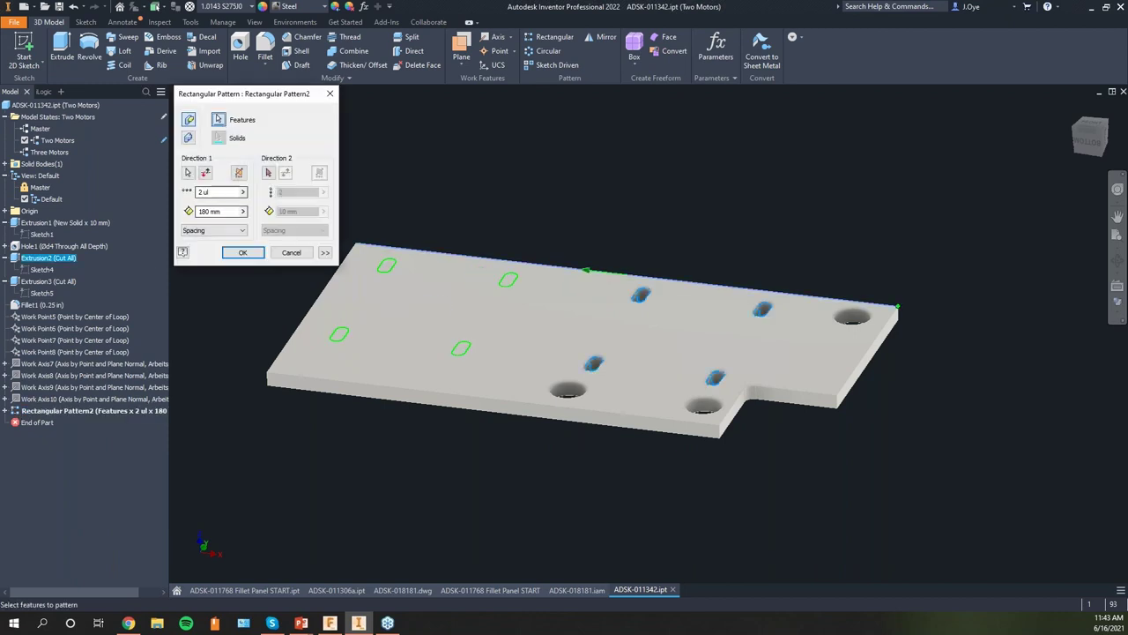
pyautogui.click(211, 193)
pyautogui.click(233, 211)
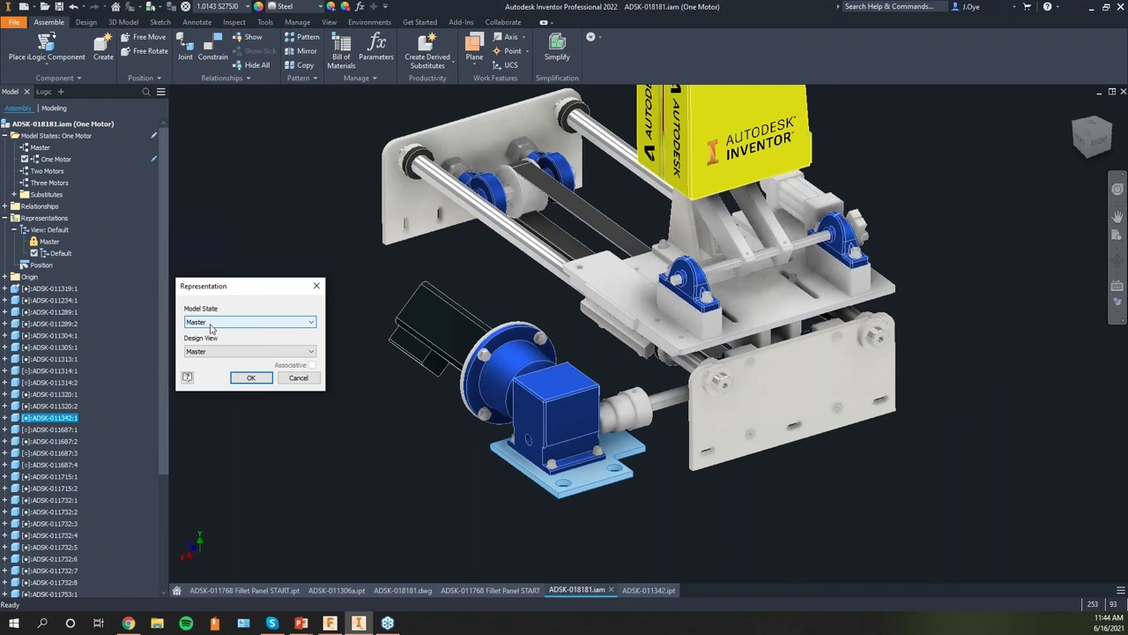
# Use the Two Motors model state for the motor base plate and the assembly
pyautogui.click(211, 323)
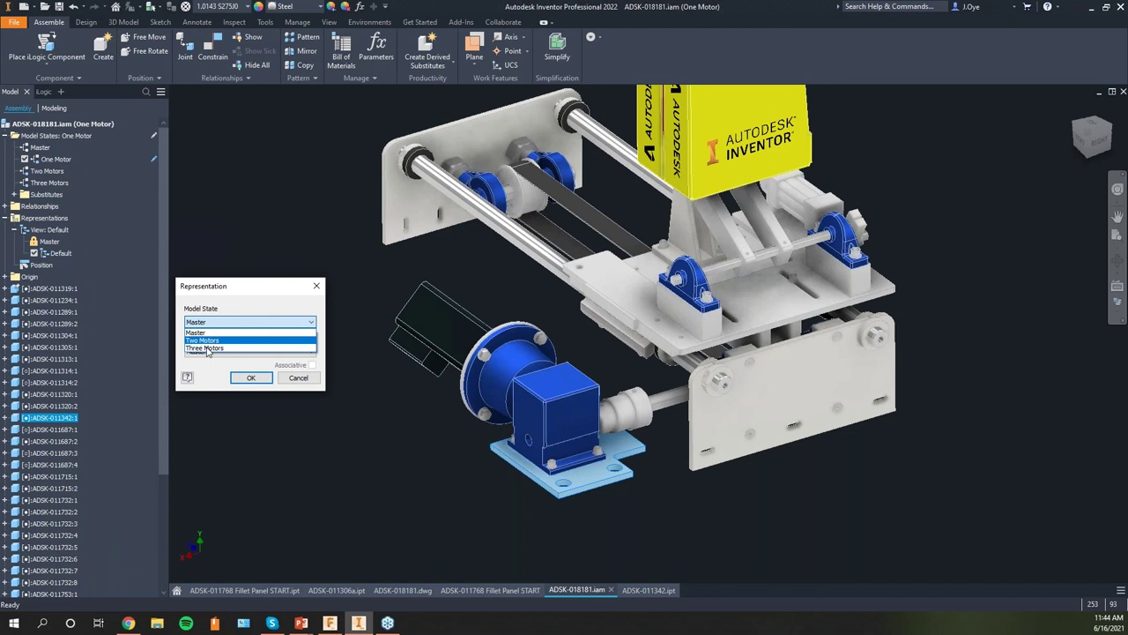
pyautogui.click(203, 341)
pyautogui.click(250, 378)
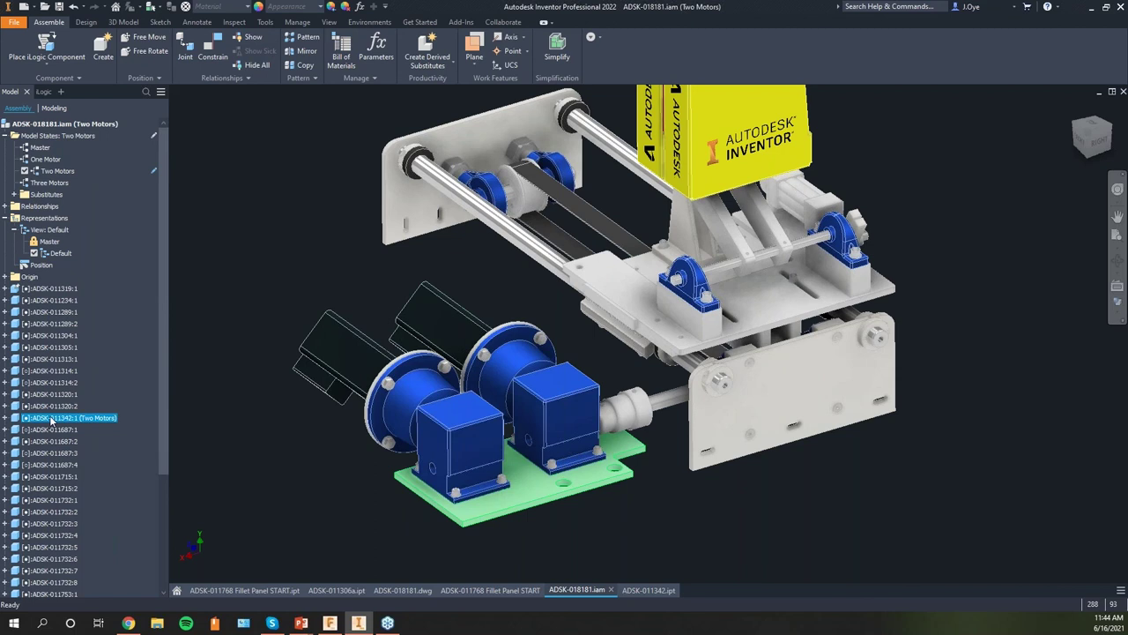
# Examine the model states available to the ADSK-011342 base plate in its representation settings, leaving Two Motors in place
pyautogui.rightClick(101, 422)
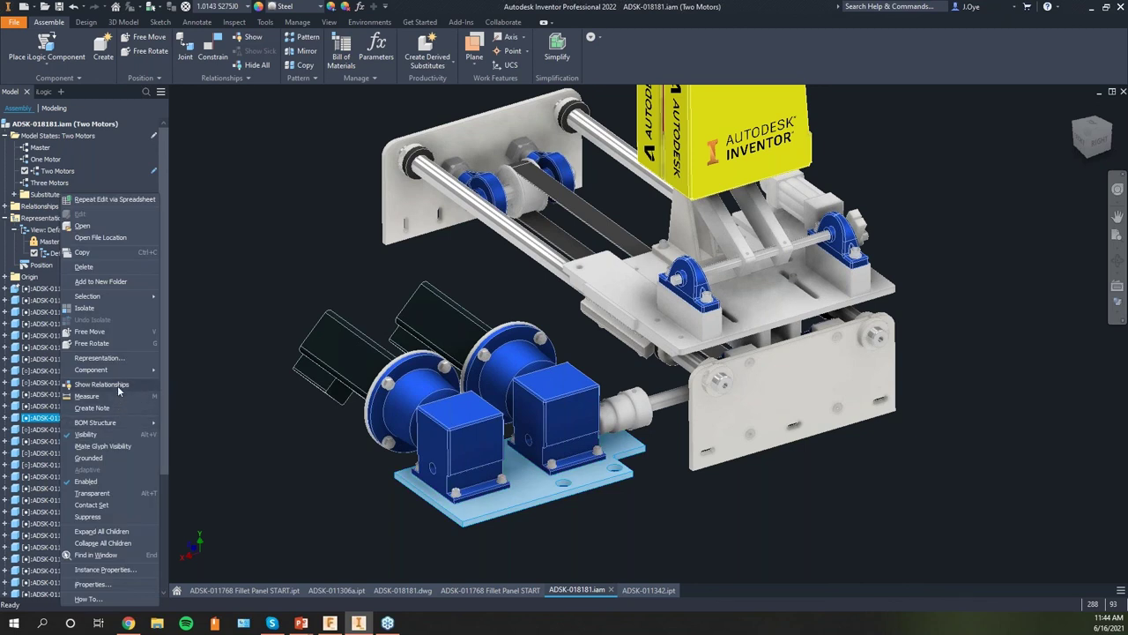
pyautogui.click(104, 358)
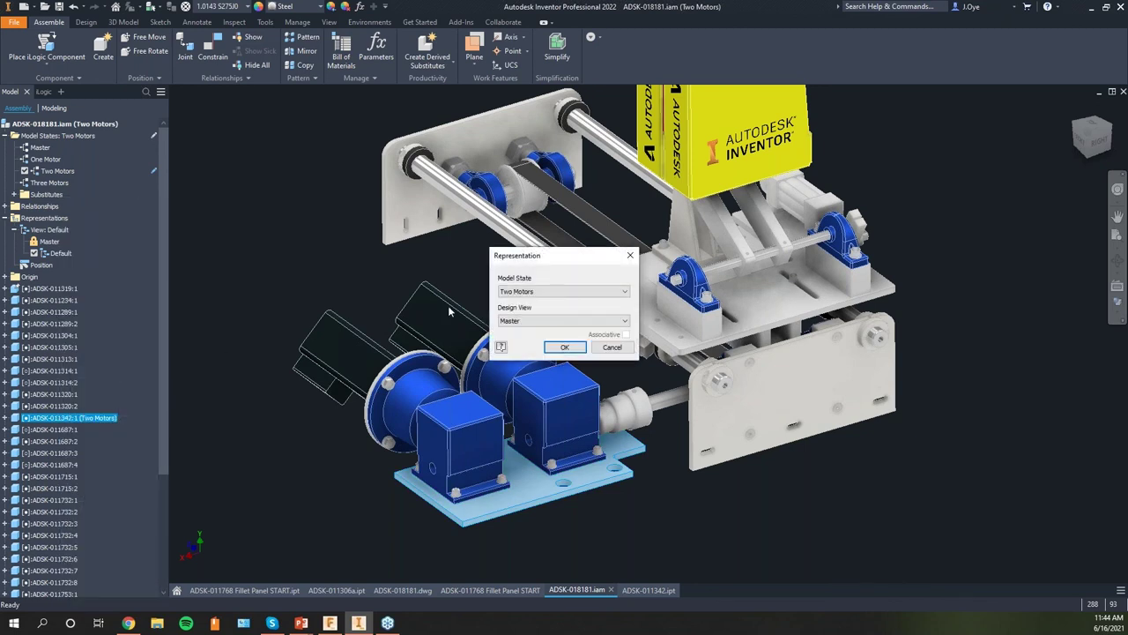
pyautogui.click(518, 292)
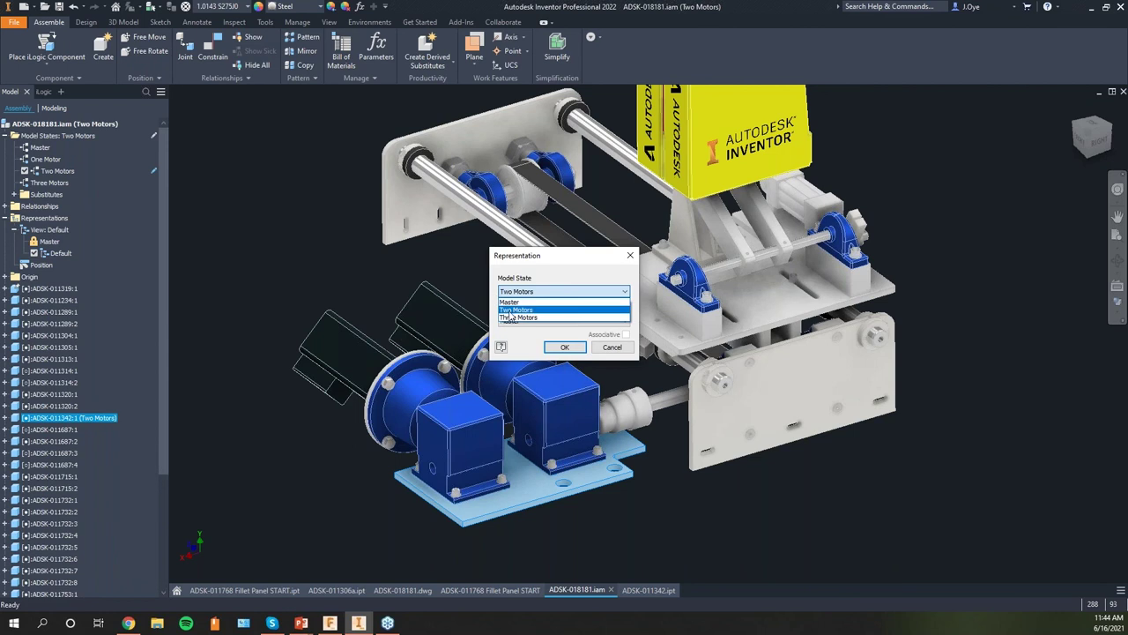
pyautogui.click(610, 351)
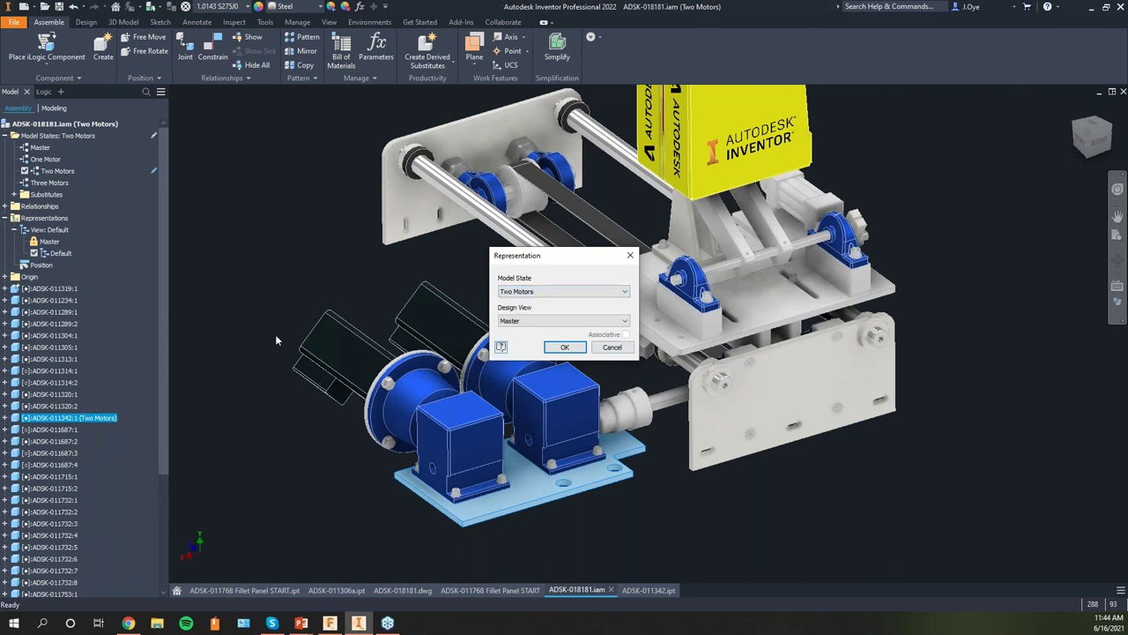
pyautogui.click(612, 347)
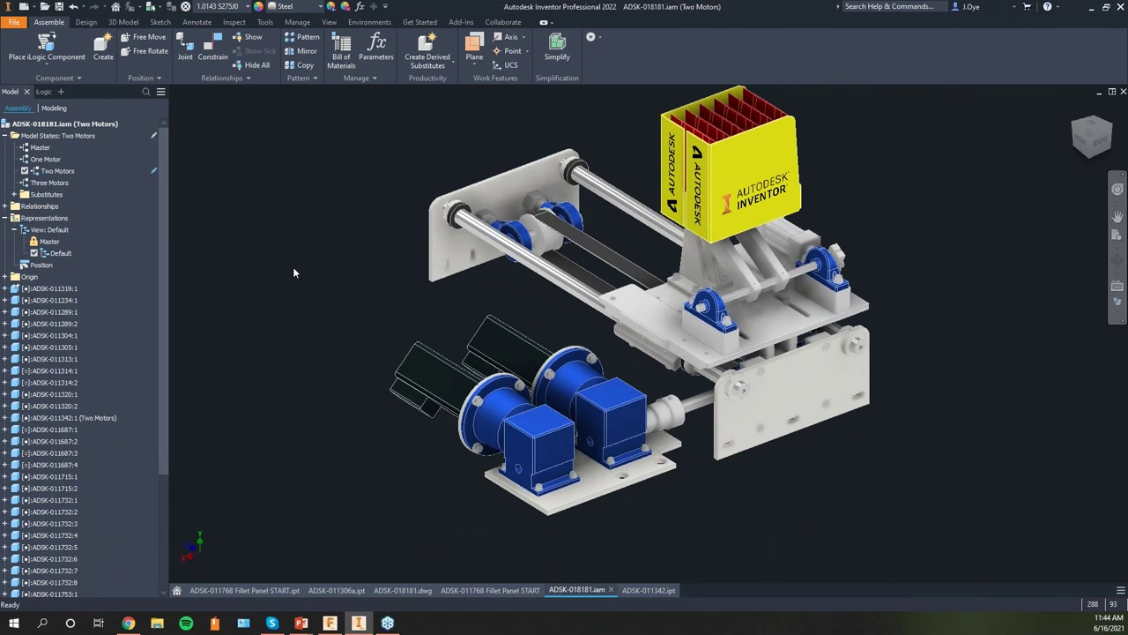
# Examine the ADSK-018181 assembly's model state worksheet, including its part replacement and component pattern columns, and close it
pyautogui.rightClick(46, 135)
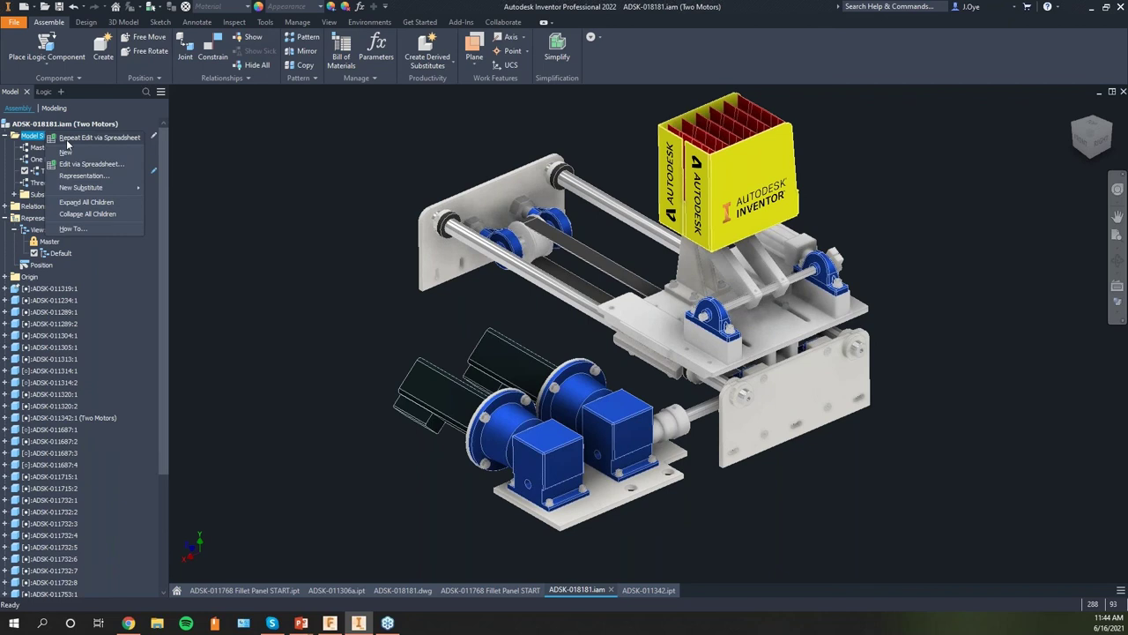
pyautogui.click(67, 139)
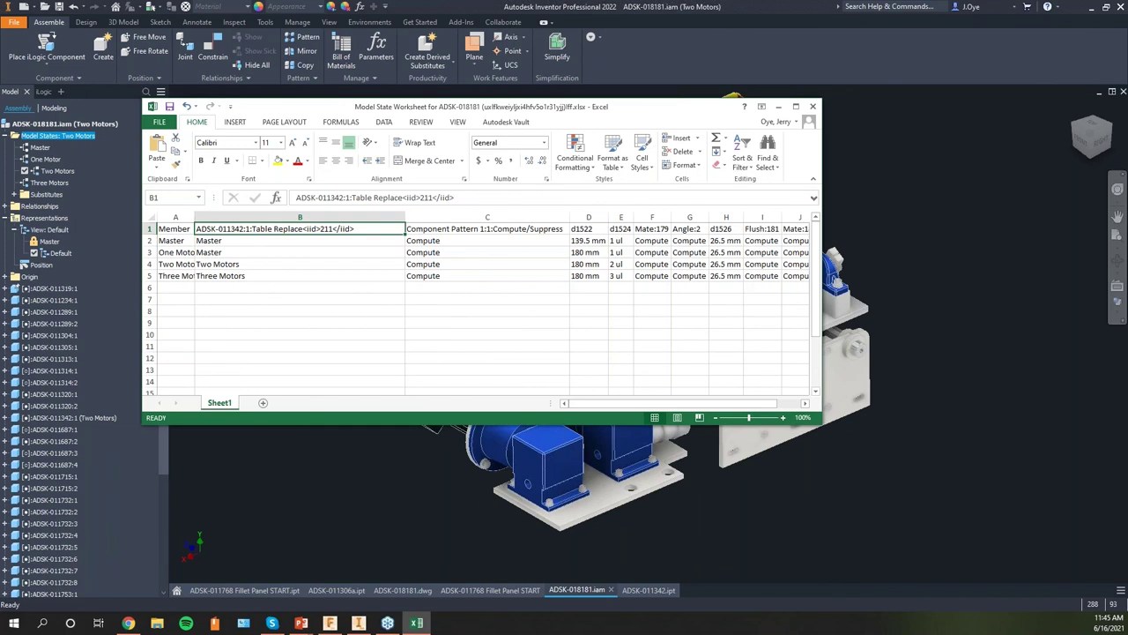
pyautogui.click(412, 228)
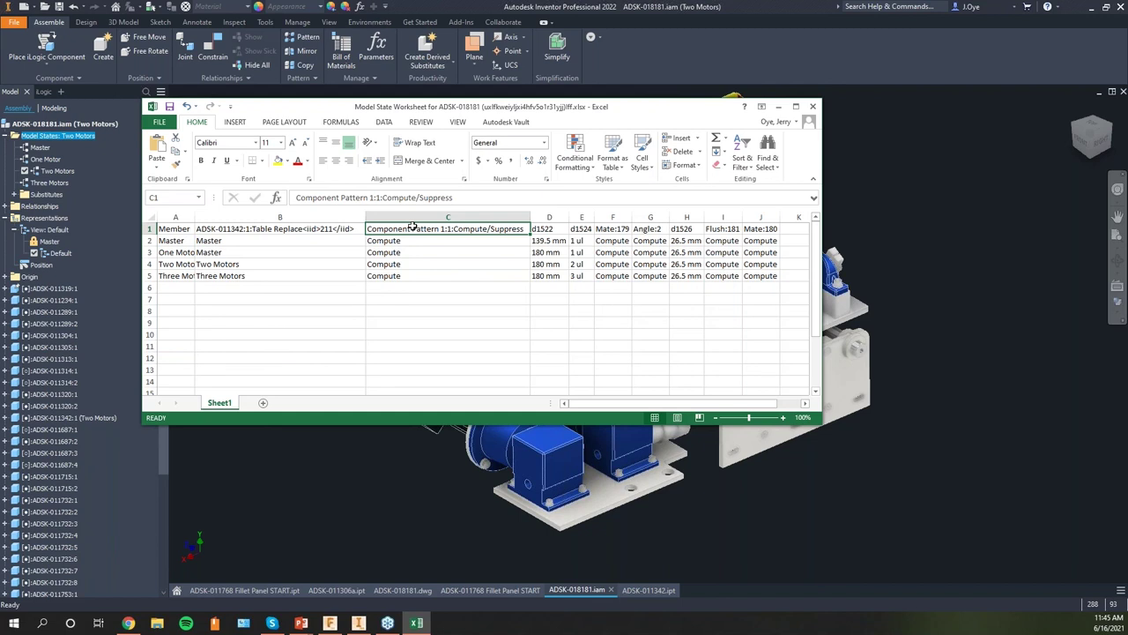
pyautogui.click(723, 346)
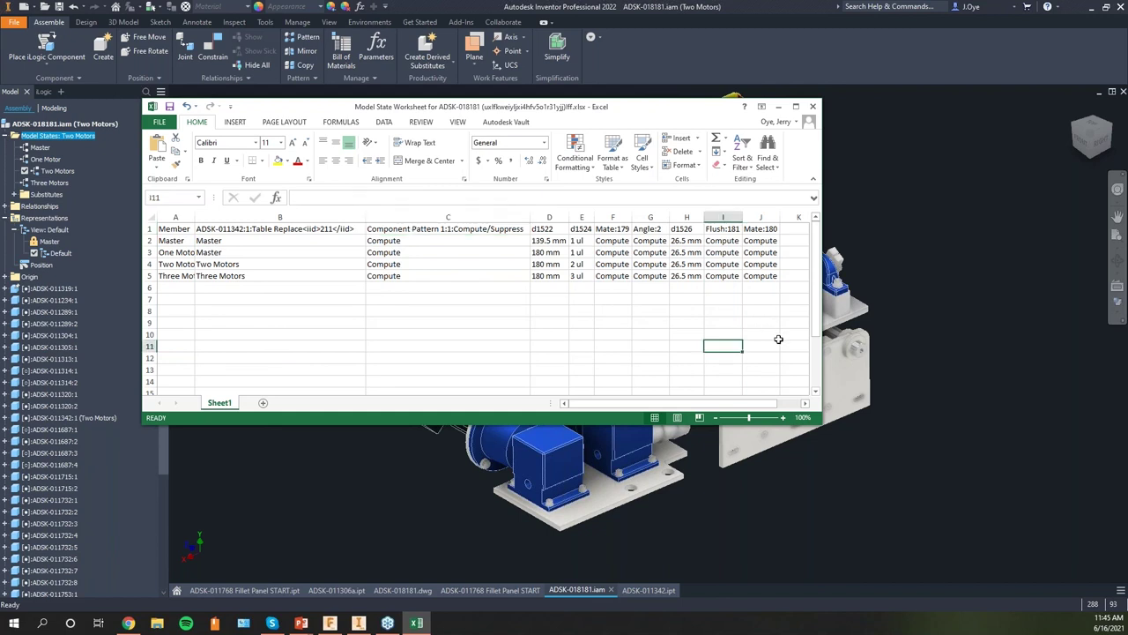
pyautogui.click(774, 336)
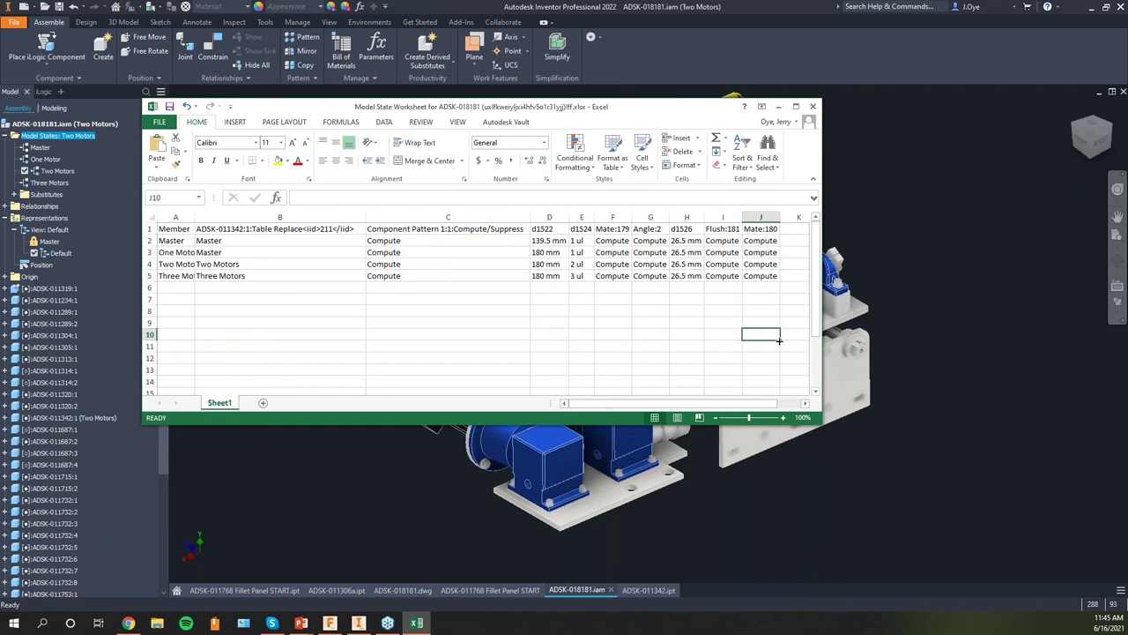
pyautogui.click(173, 313)
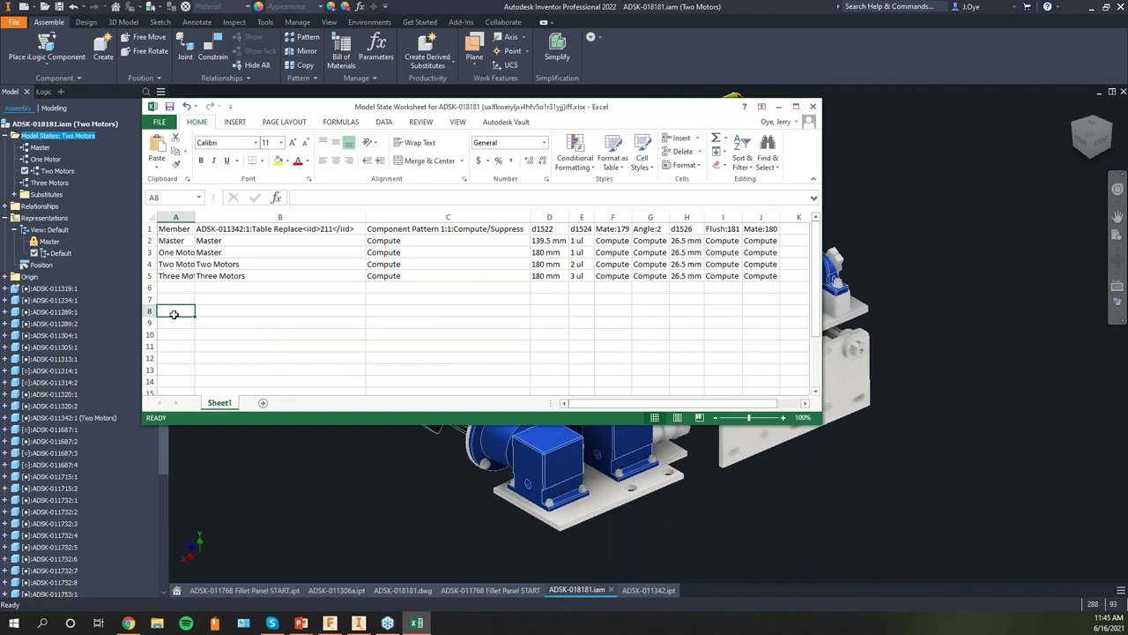
pyautogui.hotkey('alt', 'F4')
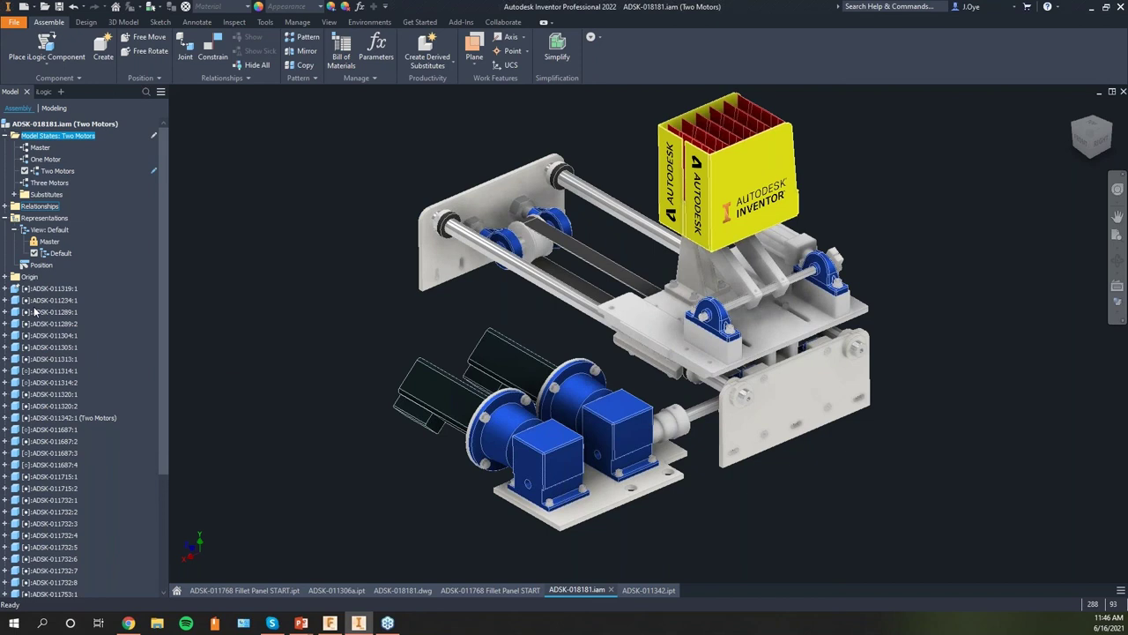
# Go to the ADSK-011768 Fillet Panel START part and bring the model into close view
pyautogui.click(328, 316)
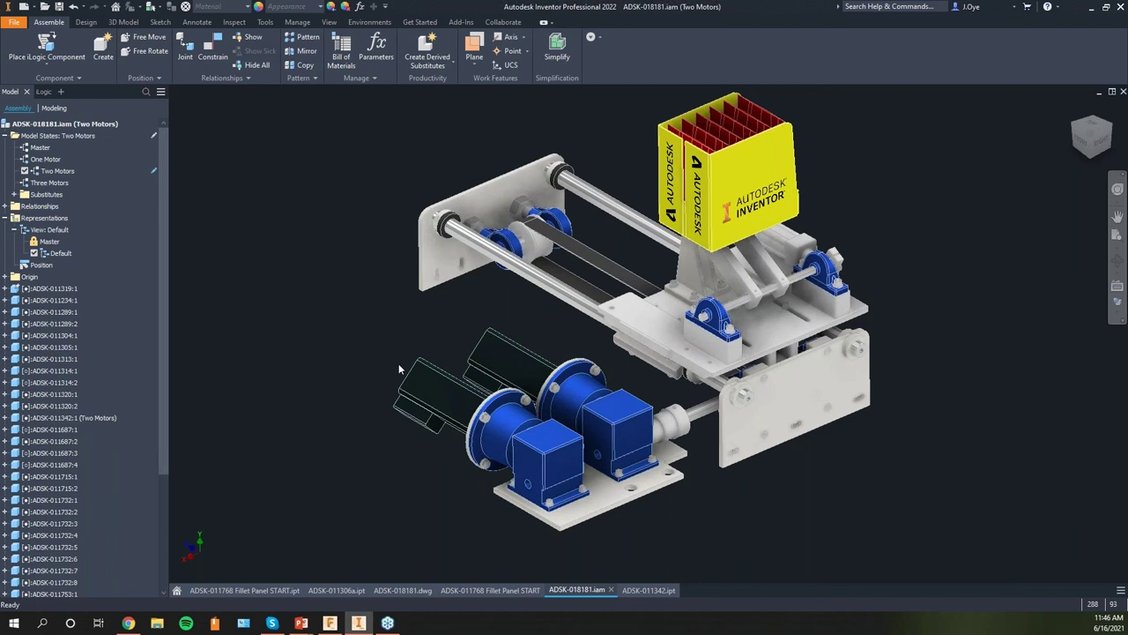
pyautogui.click(336, 590)
pyautogui.click(476, 590)
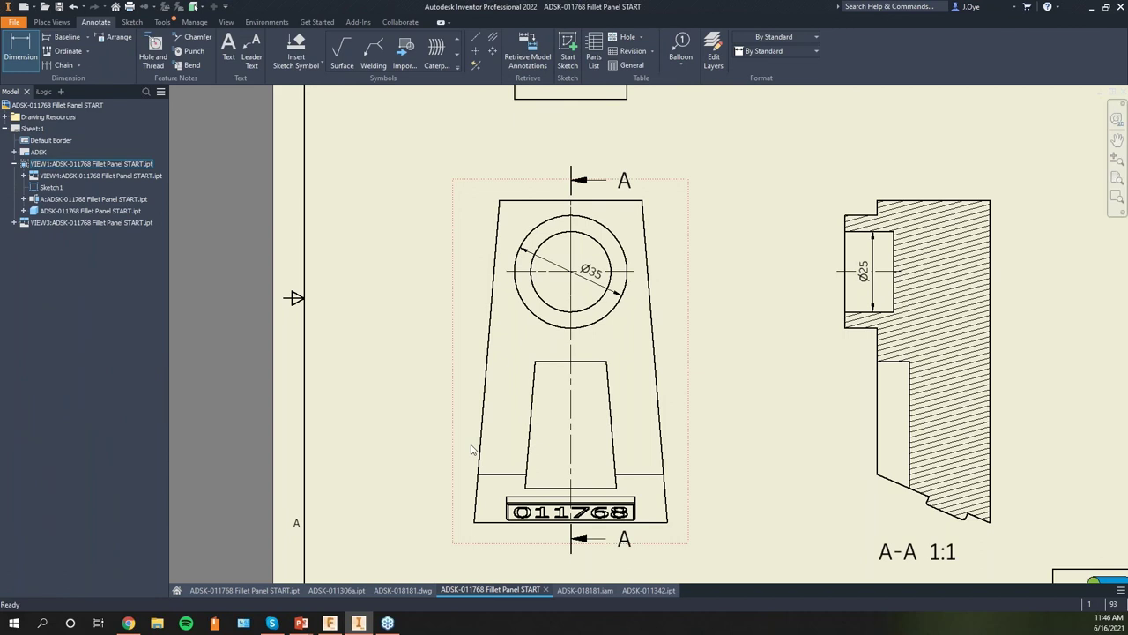
pyautogui.click(335, 590)
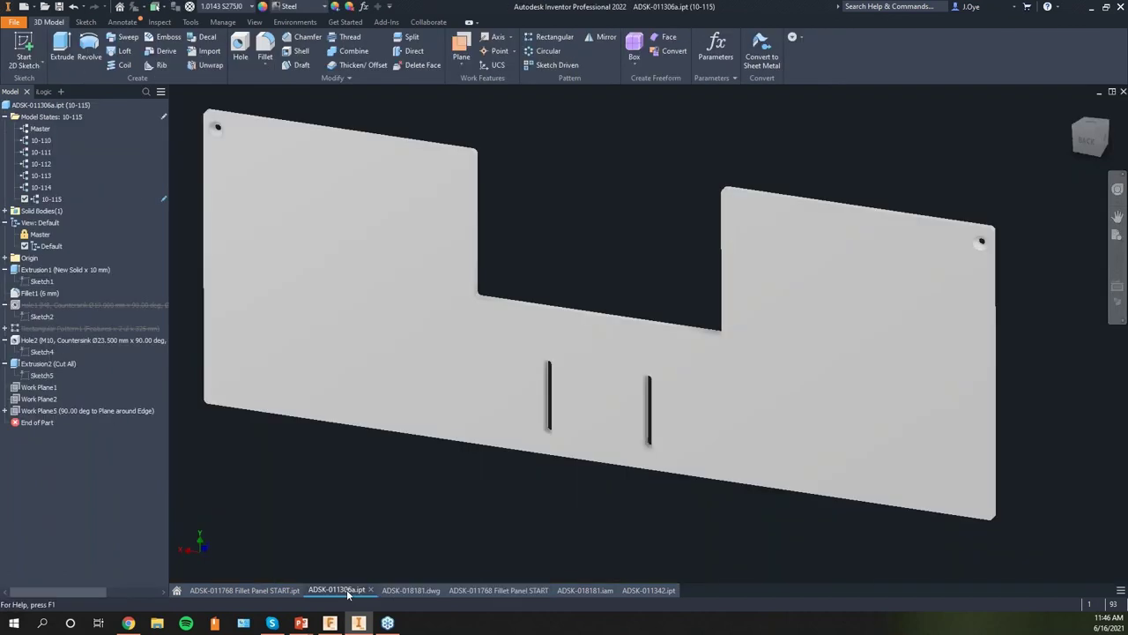
pyautogui.click(290, 590)
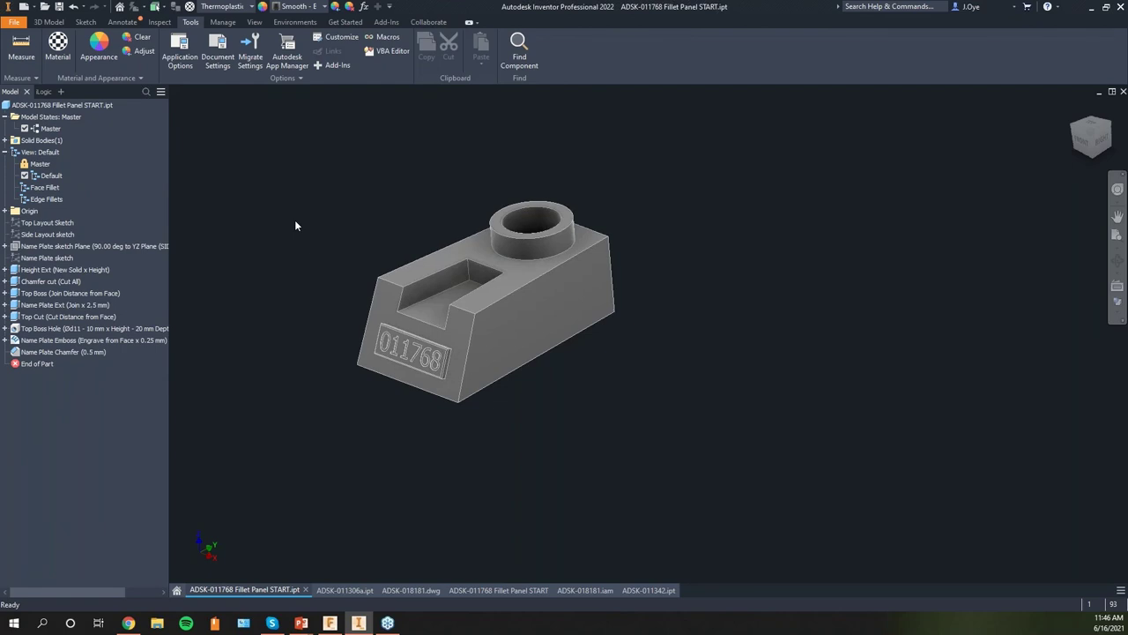
pyautogui.scroll(-4, 295, 226)
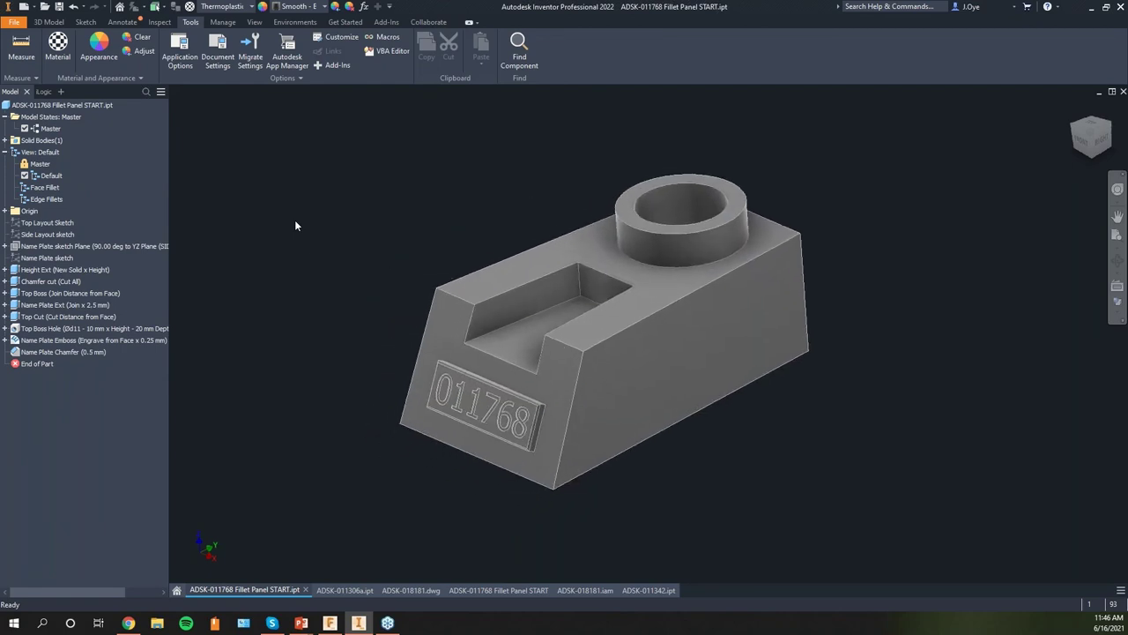
pyautogui.scroll(-2, 295, 226)
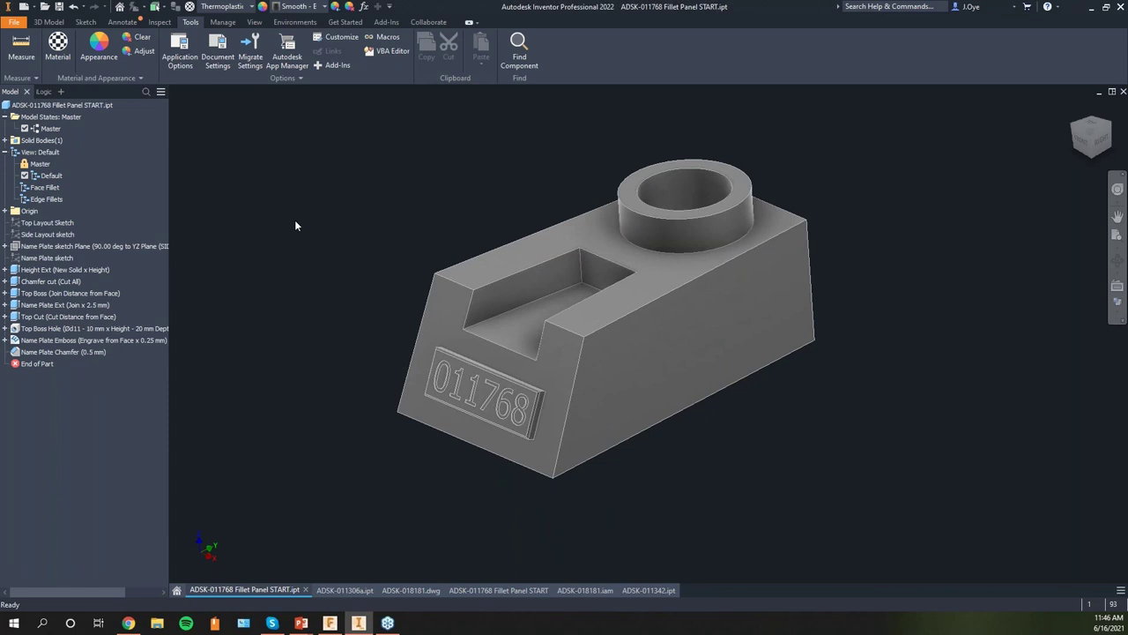
pyautogui.keyDown('shift'); pyautogui.moveTo(295, 226); pyautogui.dragTo(300, 203, button='middle'); pyautogui.keyUp('shift')
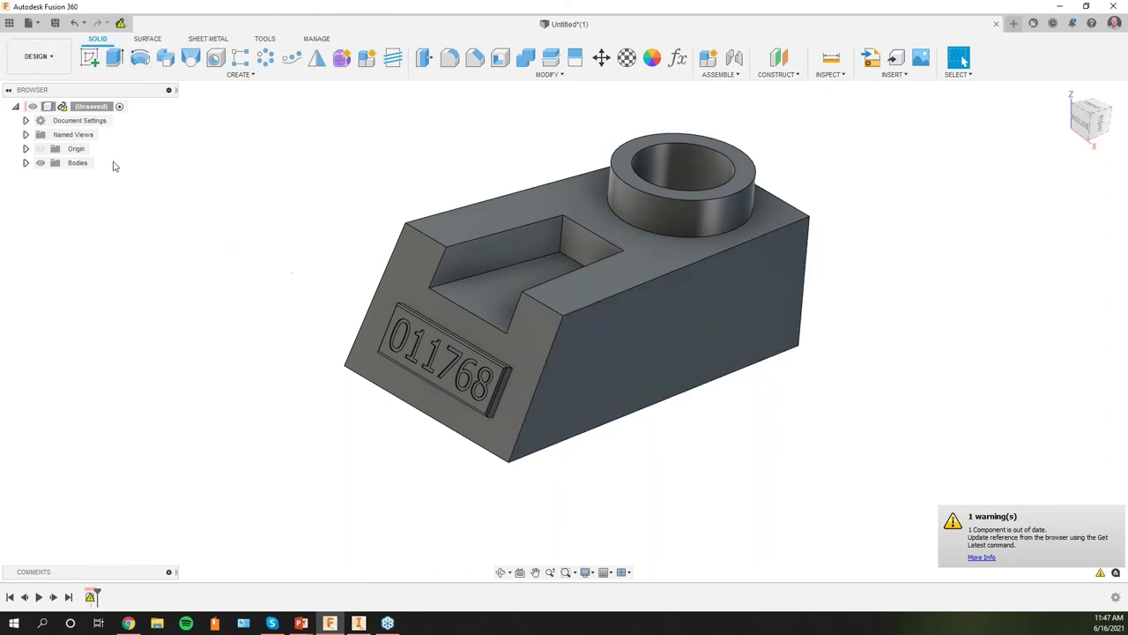
# Update the out-of-date component reference in the Fusion 360 design and switch back to Inventor
pyautogui.click(121, 23)
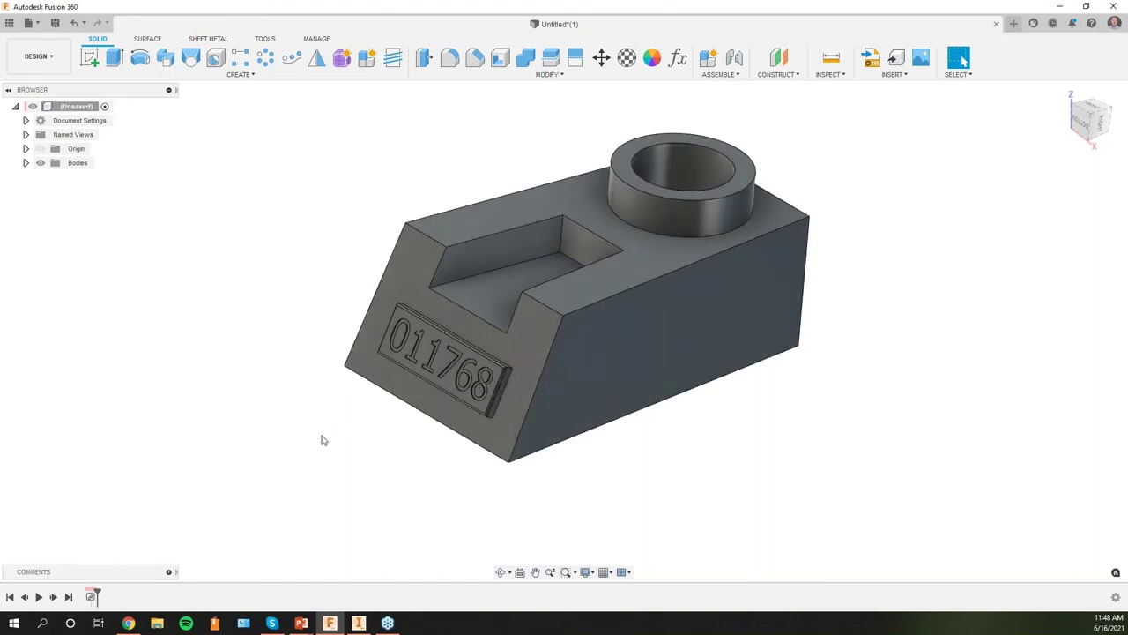
pyautogui.click(360, 622)
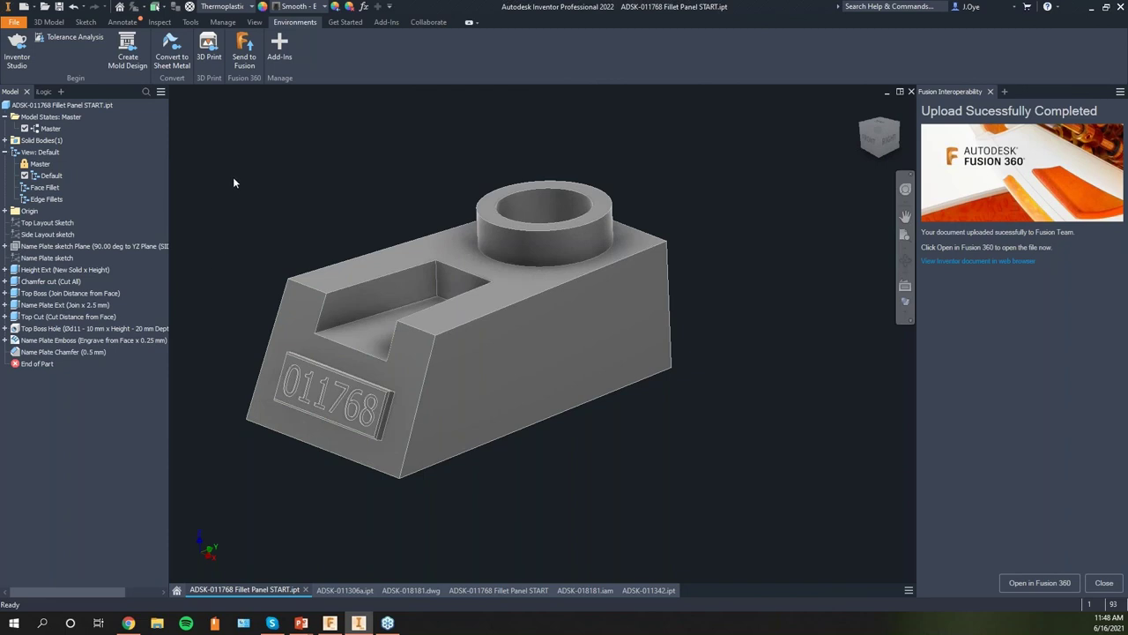
# Try a 2 mm Fillet on the whole solid, restricting the selection to All Fillets
pyautogui.click(49, 23)
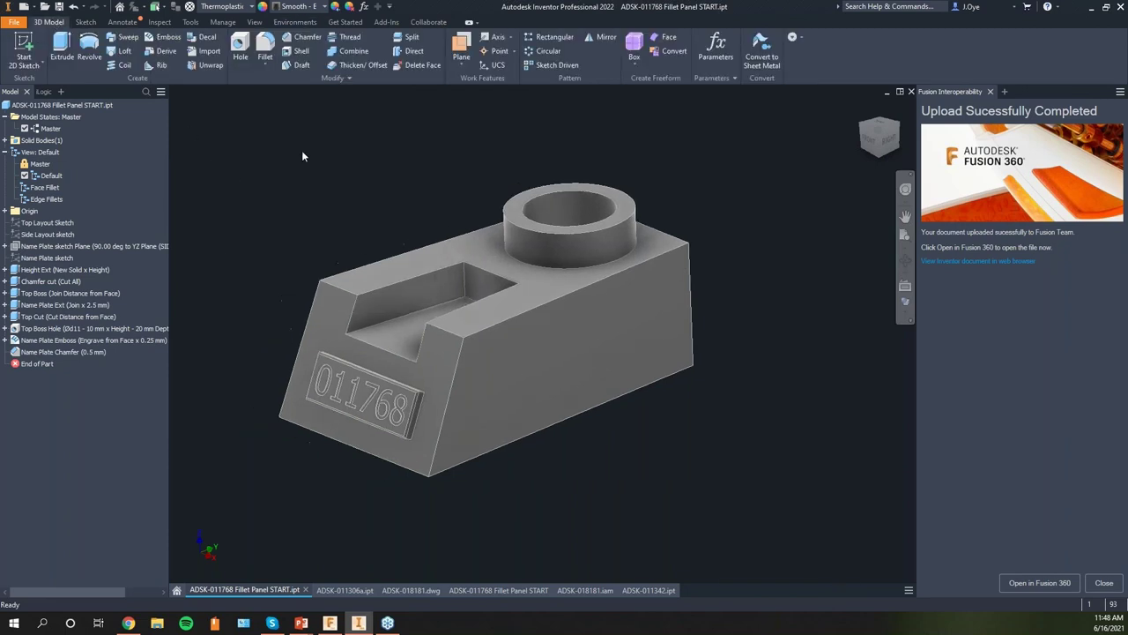
pyautogui.click(265, 67)
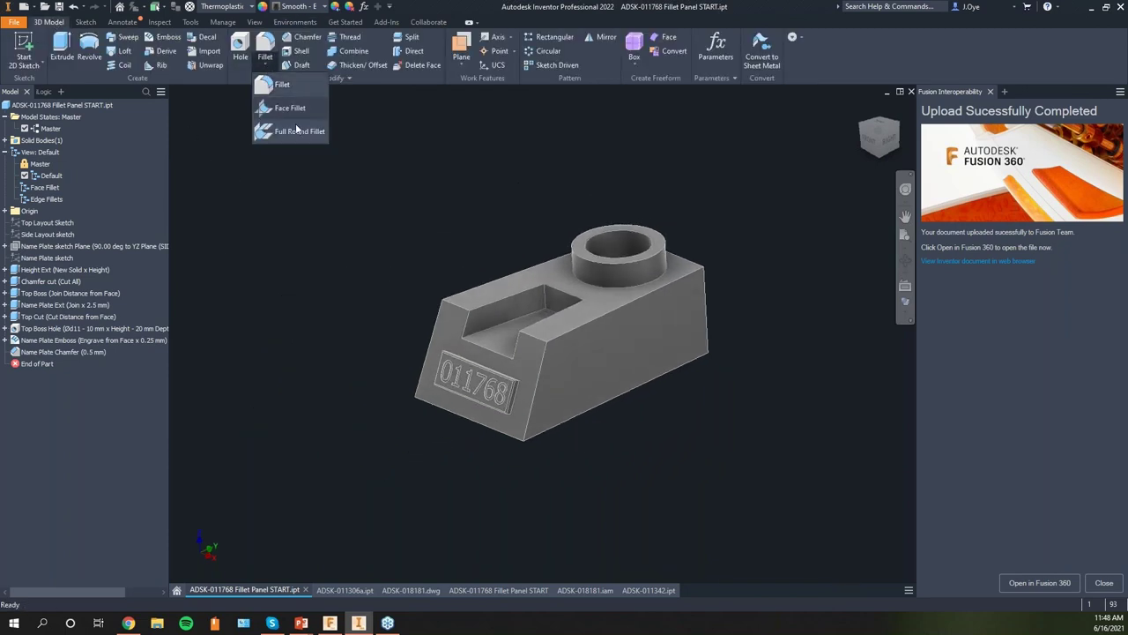
pyautogui.click(282, 83)
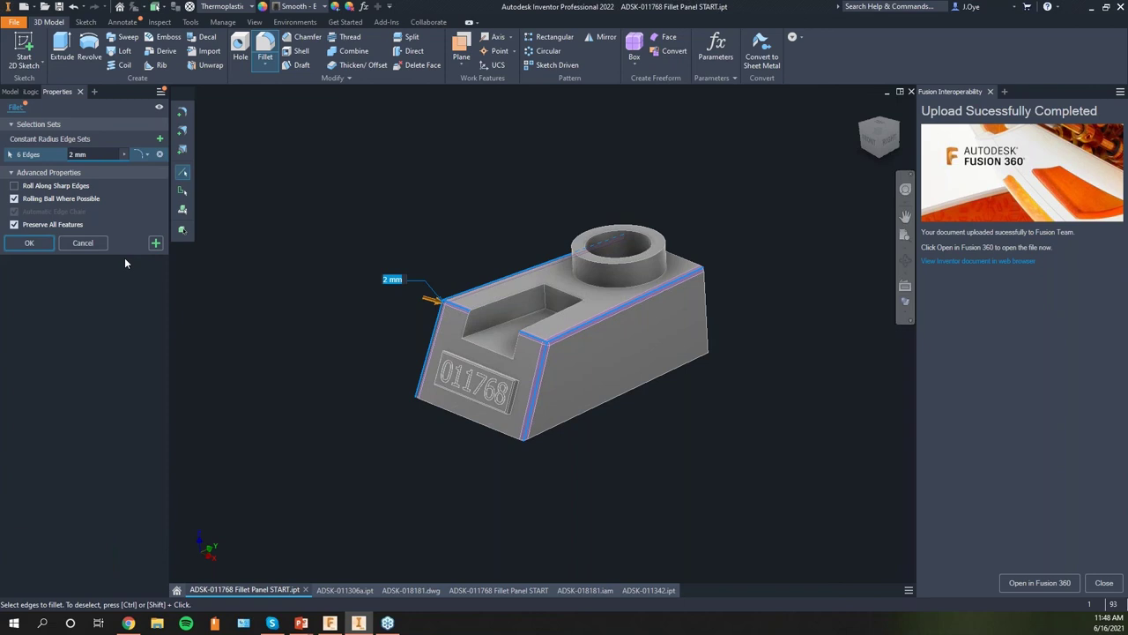
pyautogui.click(161, 169)
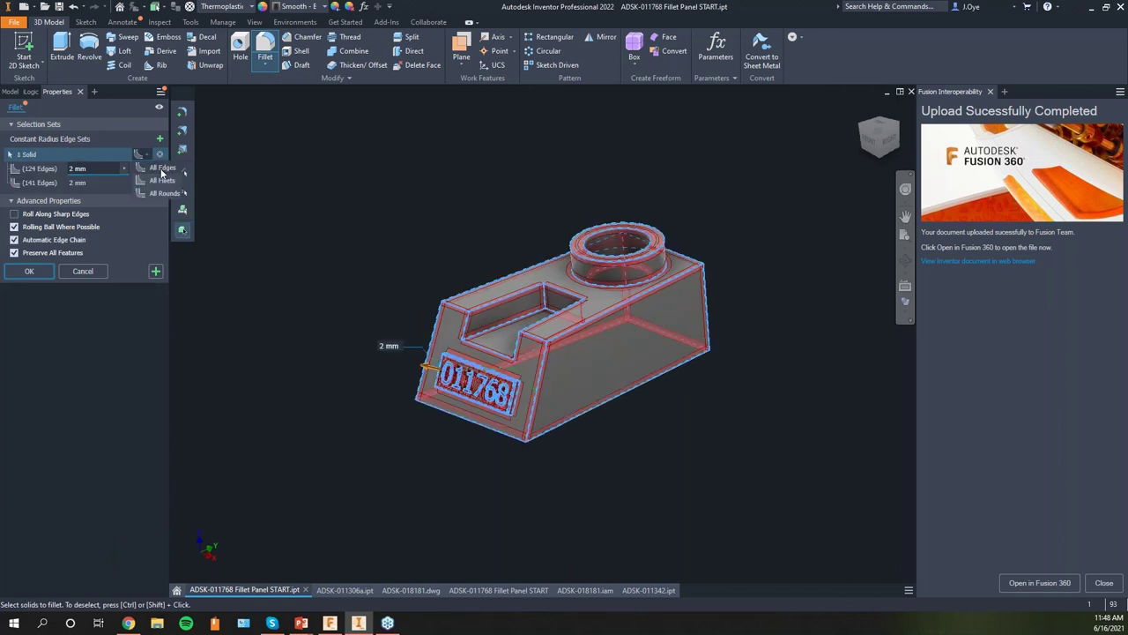
pyautogui.click(161, 170)
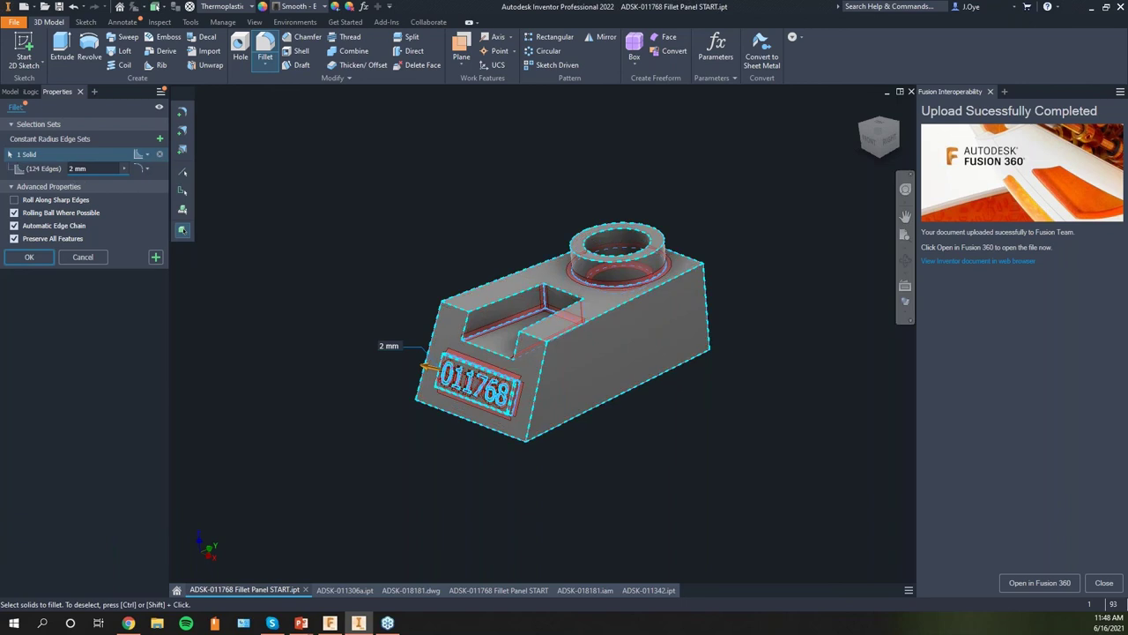
# Restrict the 2 mm solid fillet to All Rounds and examine the preview around the pocket and name plate
pyautogui.click(147, 156)
pyautogui.click(143, 155)
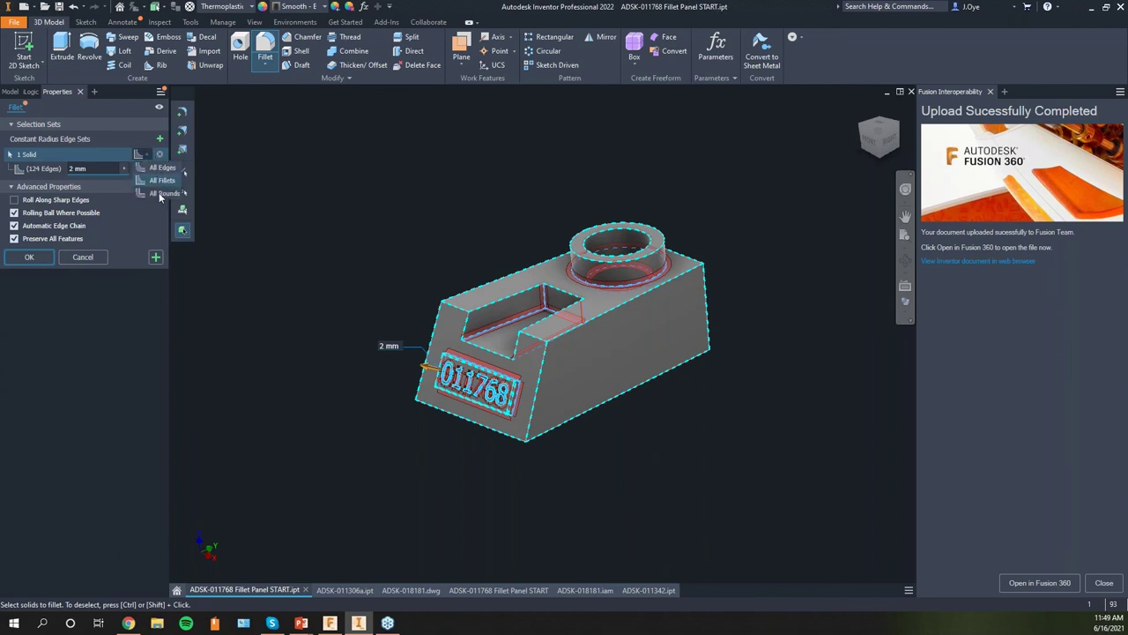
pyautogui.click(159, 194)
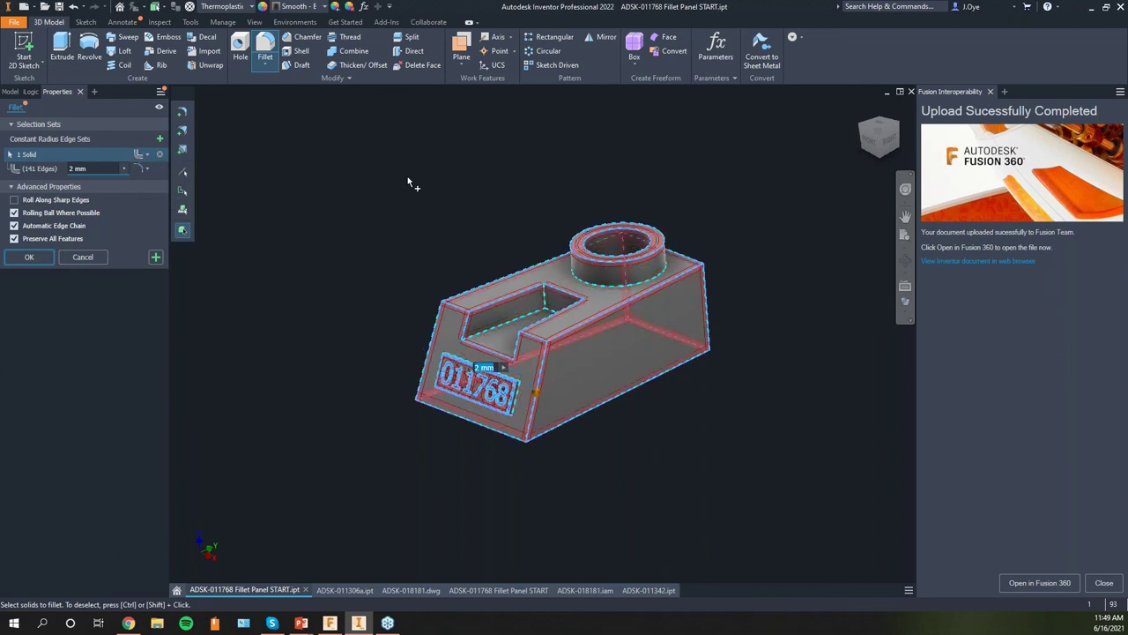
pyautogui.scroll(8, 408, 182)
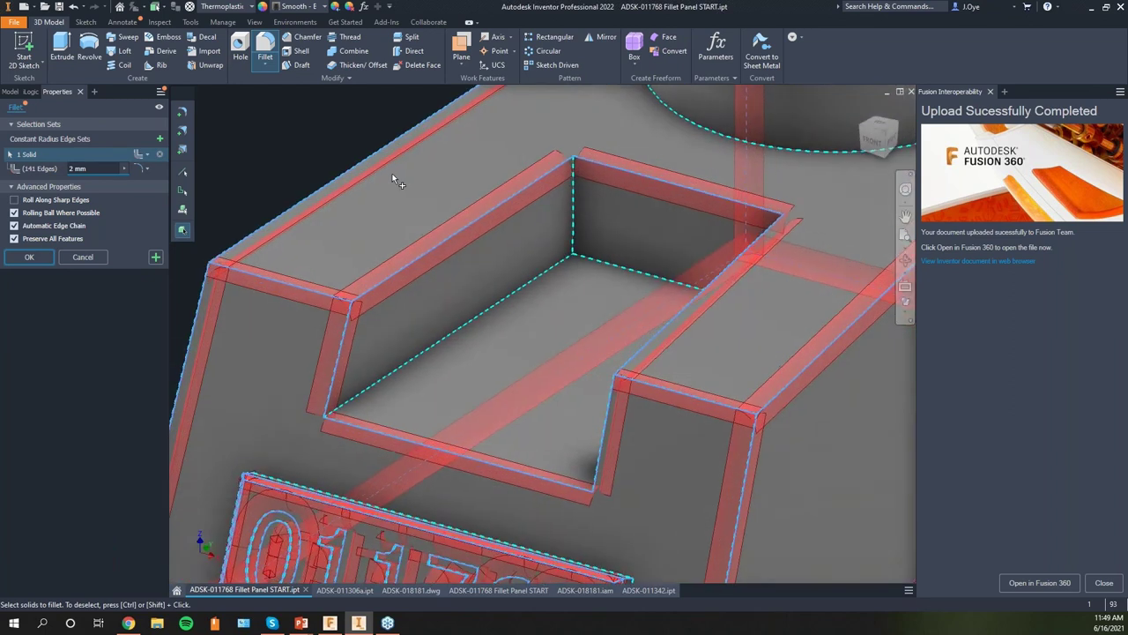
pyautogui.scroll(8, 379, 173)
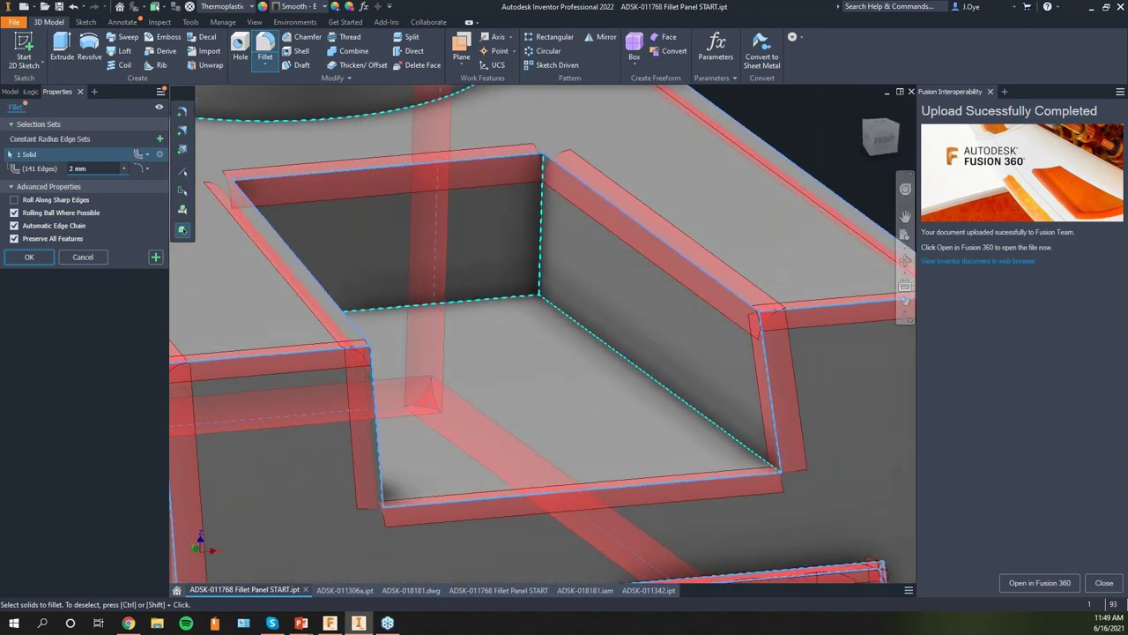
pyautogui.press('F6')
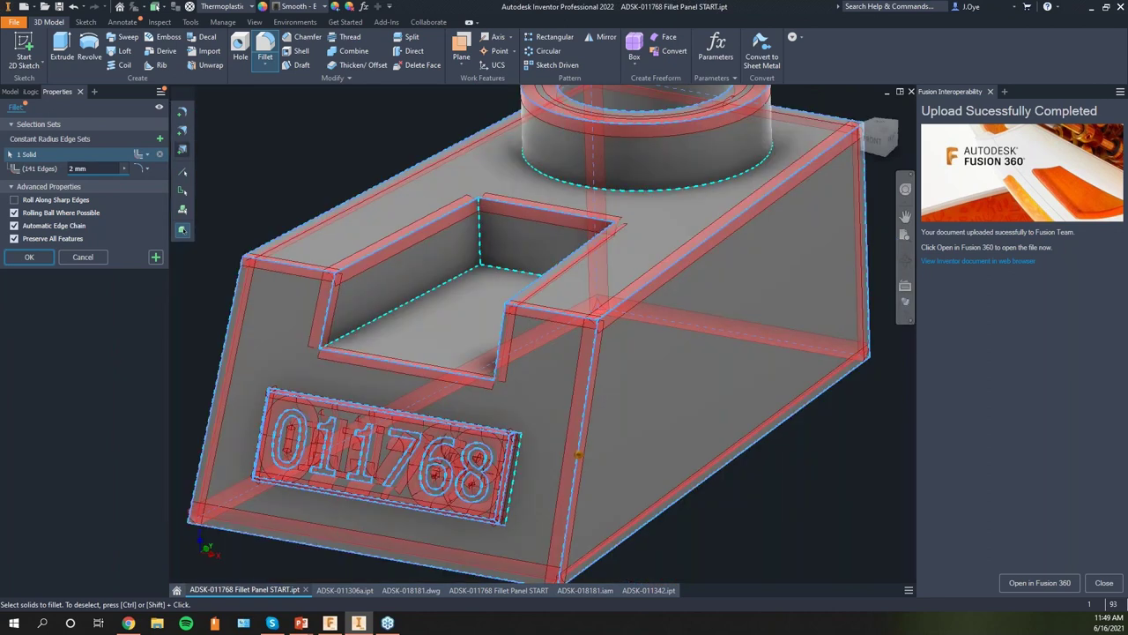
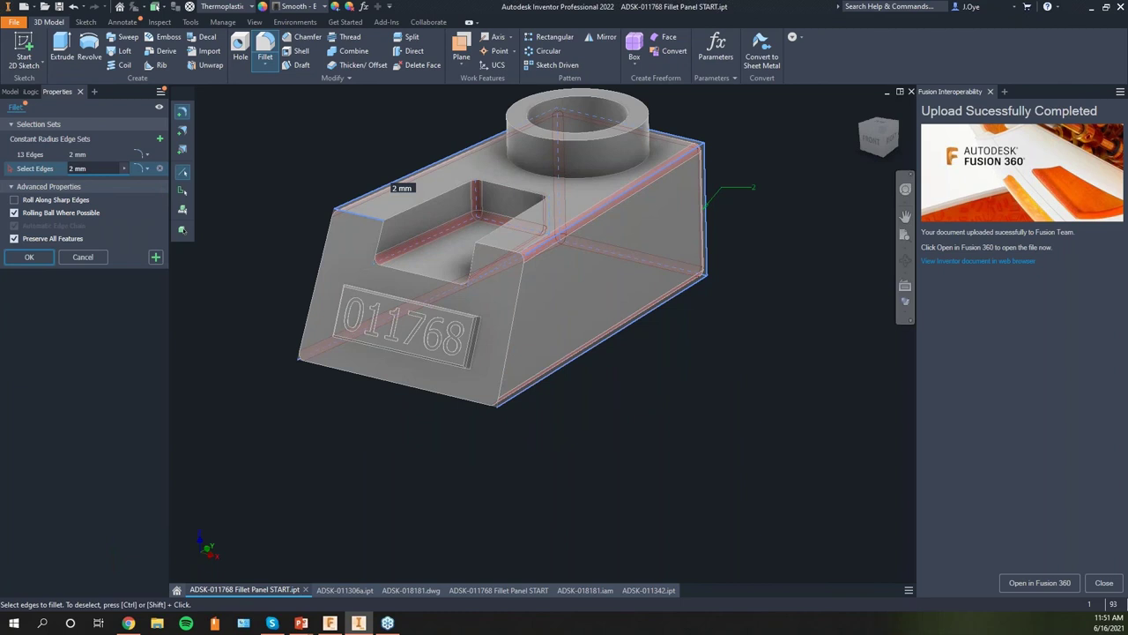
# Add the pocket's rim and front opening edges to the fillet's second 2 mm constant radius edge set
pyautogui.click(484, 247)
pyautogui.click(498, 186)
pyautogui.click(465, 189)
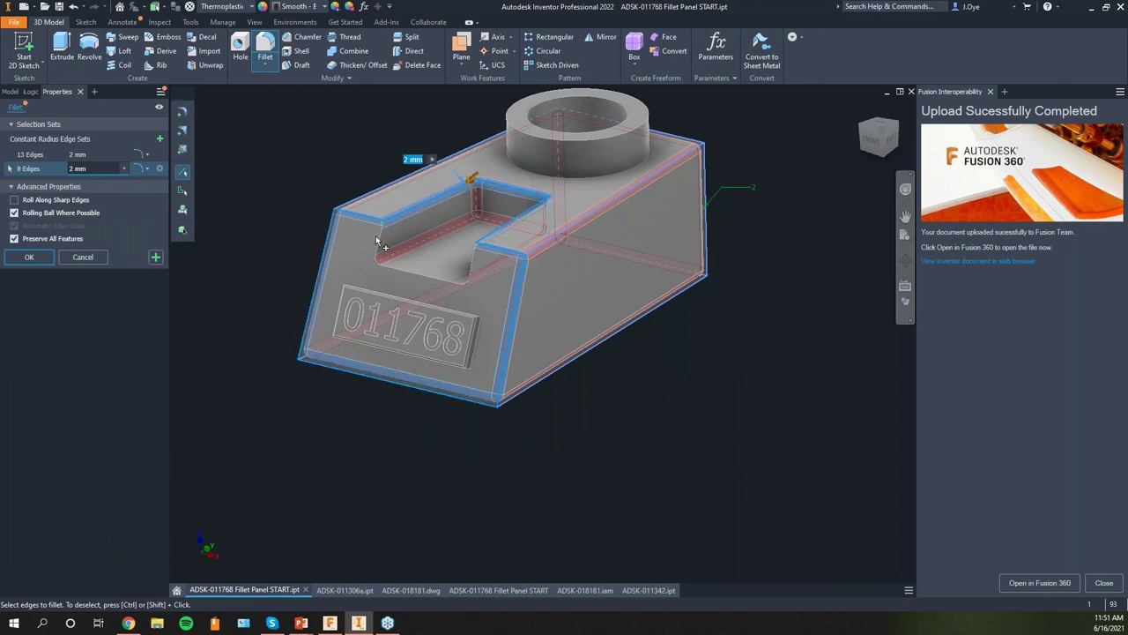
pyautogui.click(389, 267)
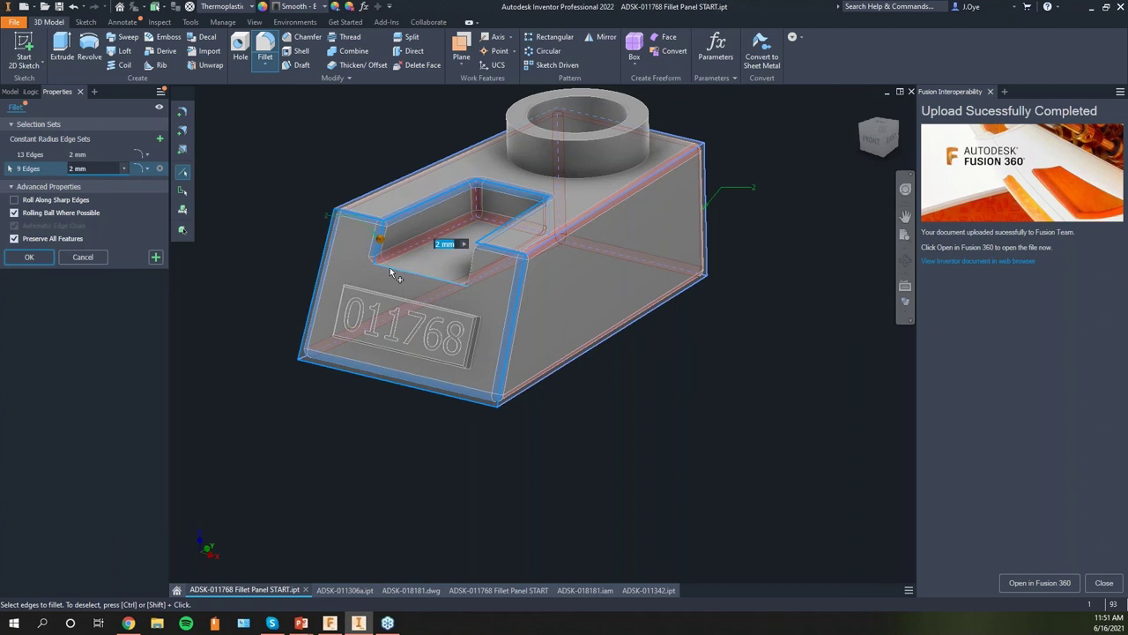
pyautogui.scroll(2, 438, 335)
pyautogui.scroll(2, 441, 324)
pyautogui.moveTo(444, 313); pyautogui.dragTo(492, 238, button='middle')
pyautogui.click(491, 236)
pyautogui.click(467, 181)
pyautogui.click(470, 171)
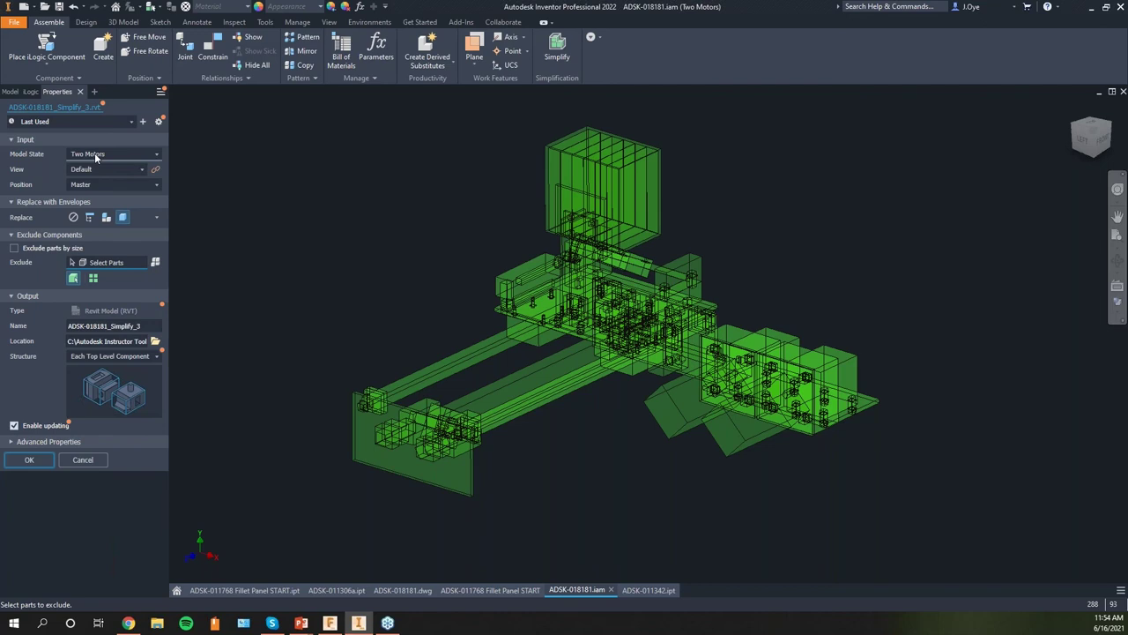
# Set the simplification's model state to Three Motors and compare Each Top Level Component envelopes with individual part envelopes, keeping the part envelopes
pyautogui.click(155, 153)
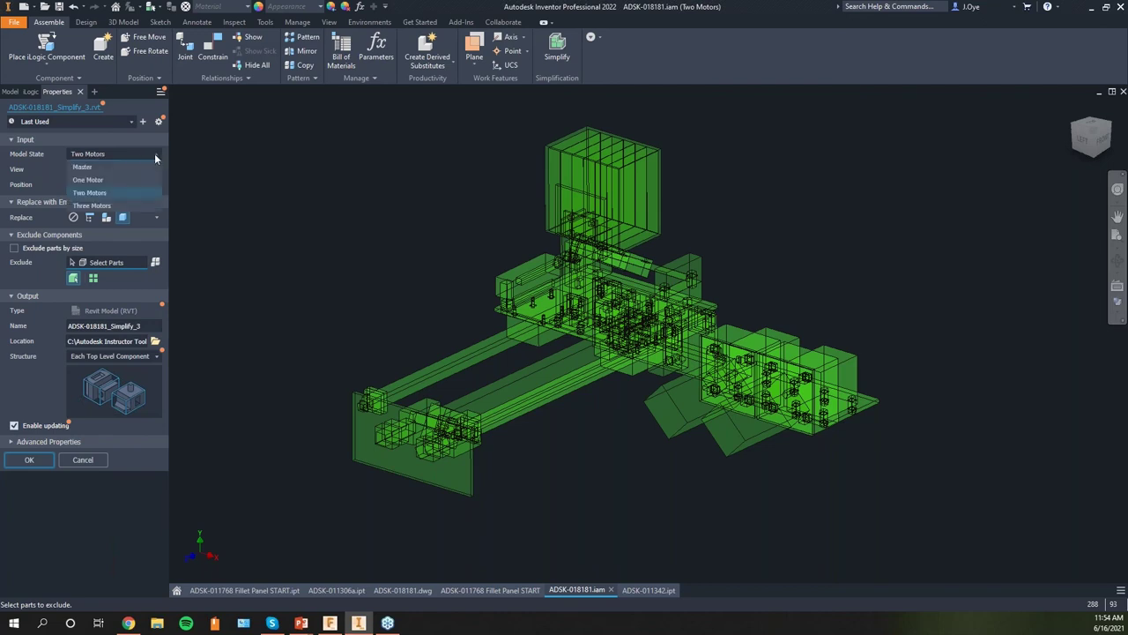
pyautogui.click(88, 205)
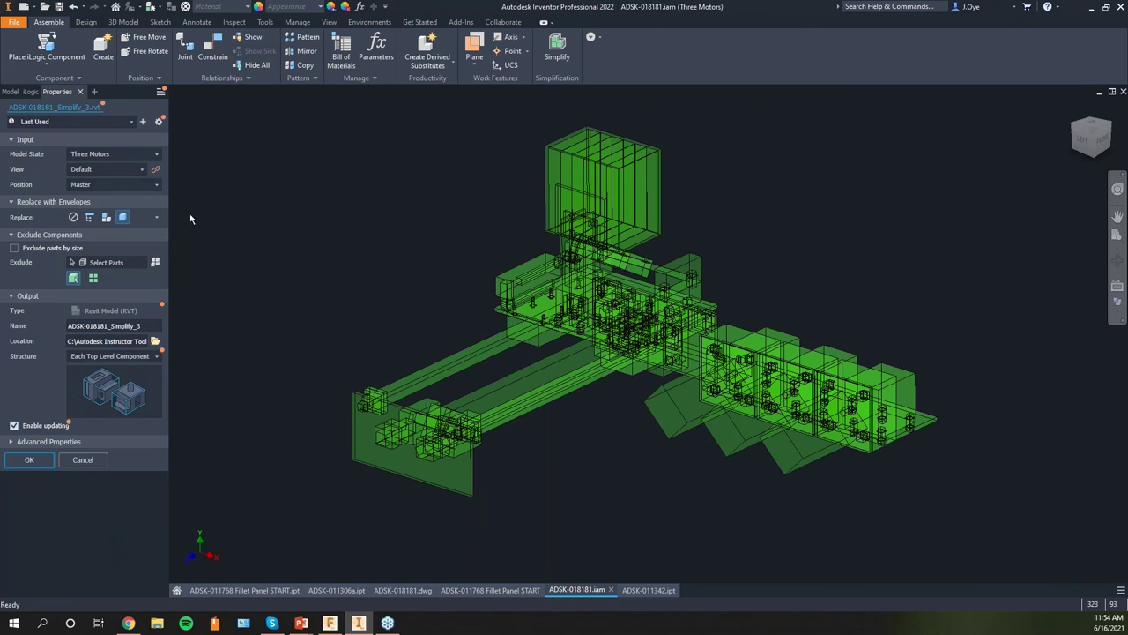
pyautogui.click(106, 218)
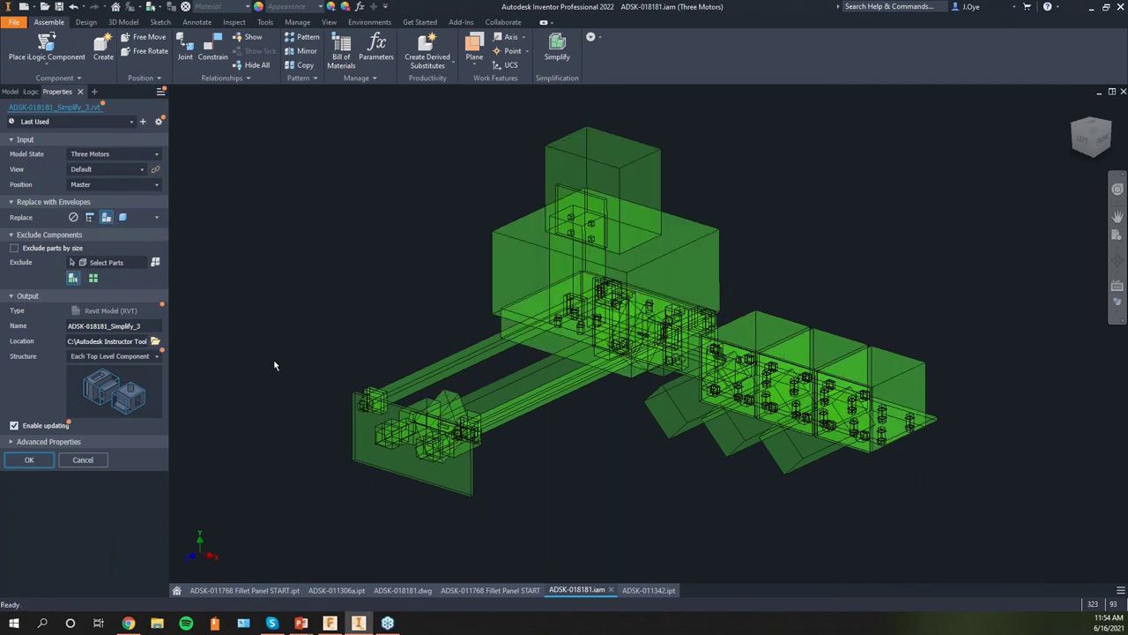
pyautogui.click(123, 217)
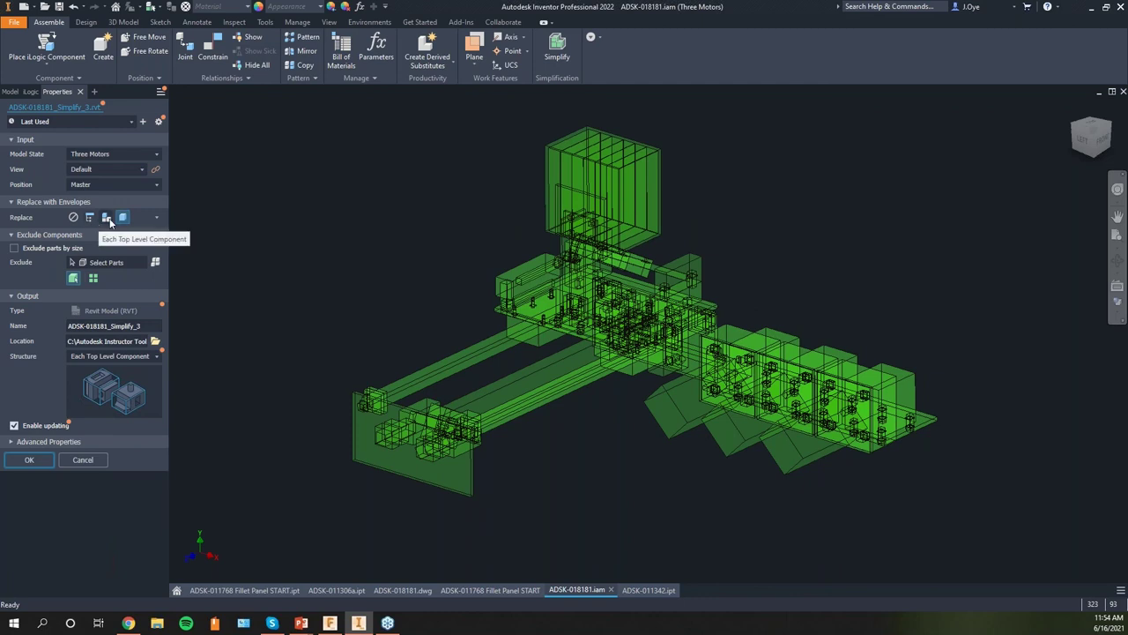
pyautogui.click(107, 218)
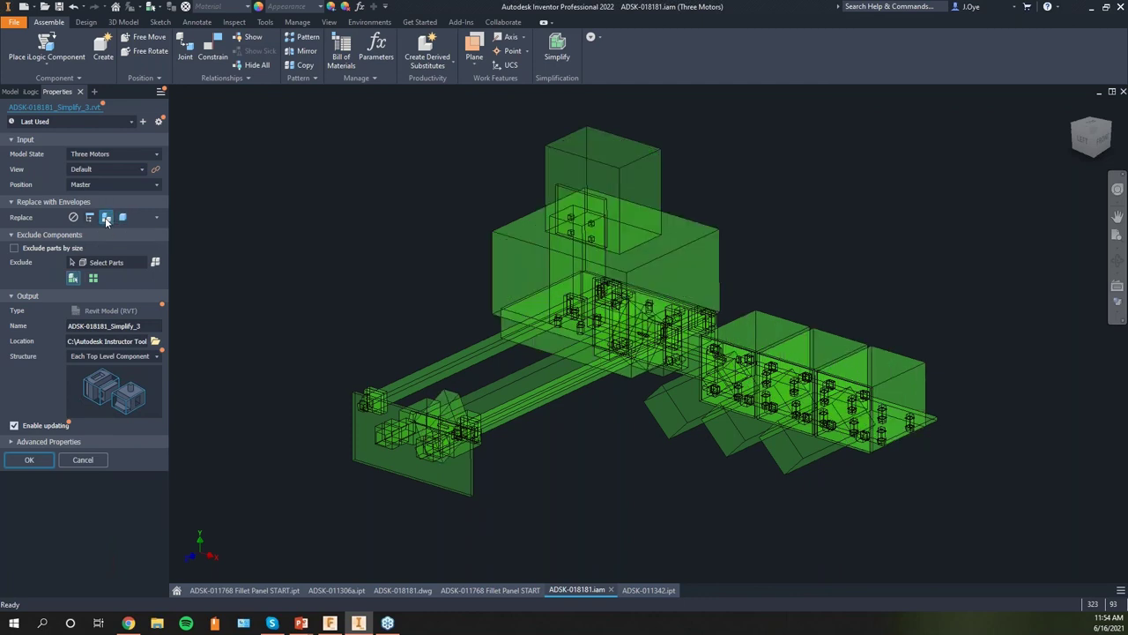
pyautogui.click(123, 219)
# Try to export the simplified Three Motors assembly as the Revit model ADSK-018181_Simplify_3 and dismiss the export dialogs
pyautogui.click(103, 341)
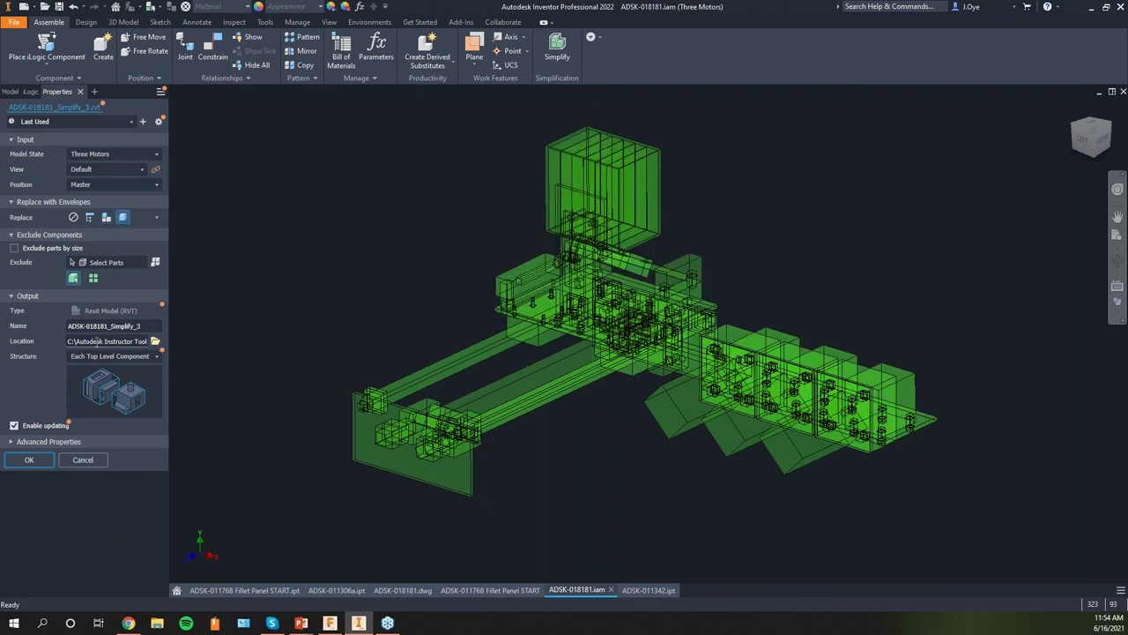
pyautogui.moveTo(146, 325); pyautogui.dragTo(28, 326)
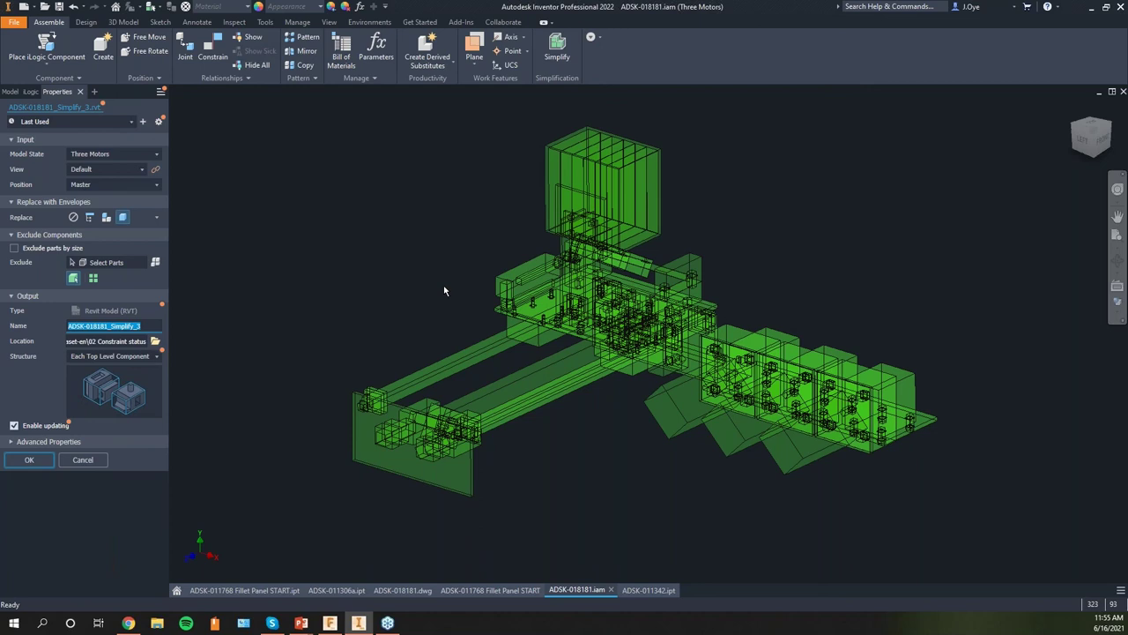
pyautogui.click(29, 459)
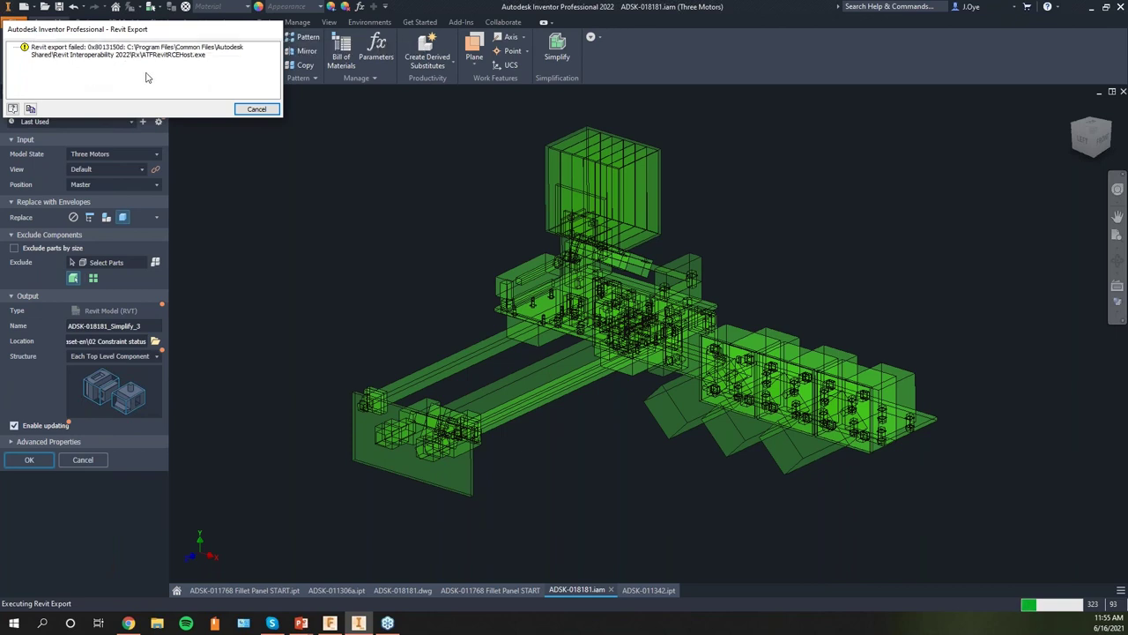
pyautogui.moveTo(107, 31); pyautogui.dragTo(283, 124)
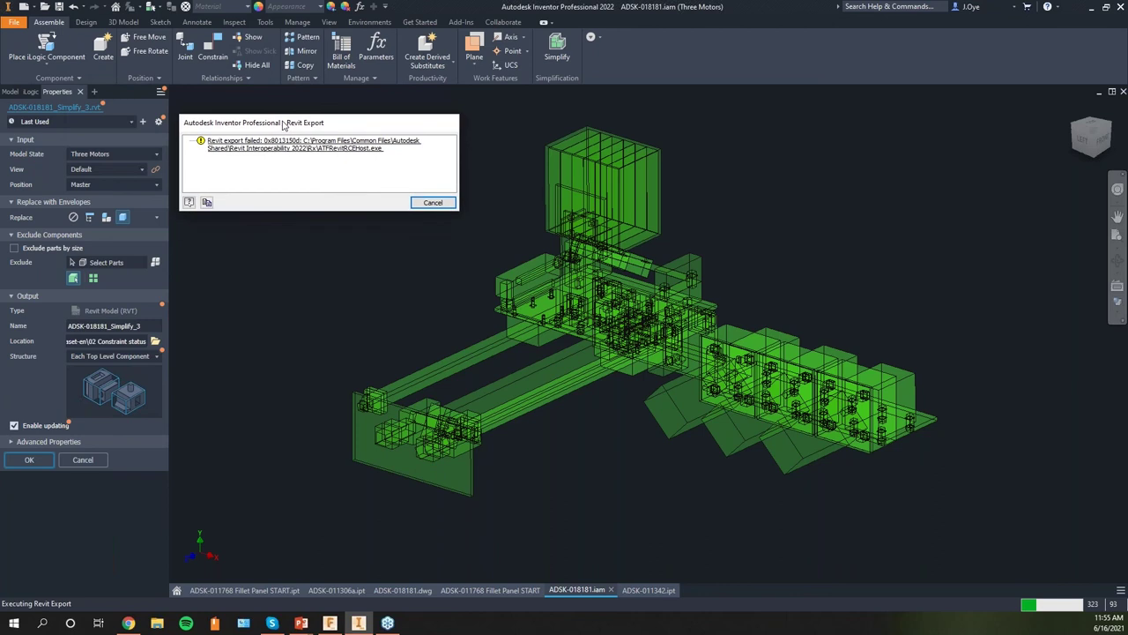
pyautogui.click(432, 202)
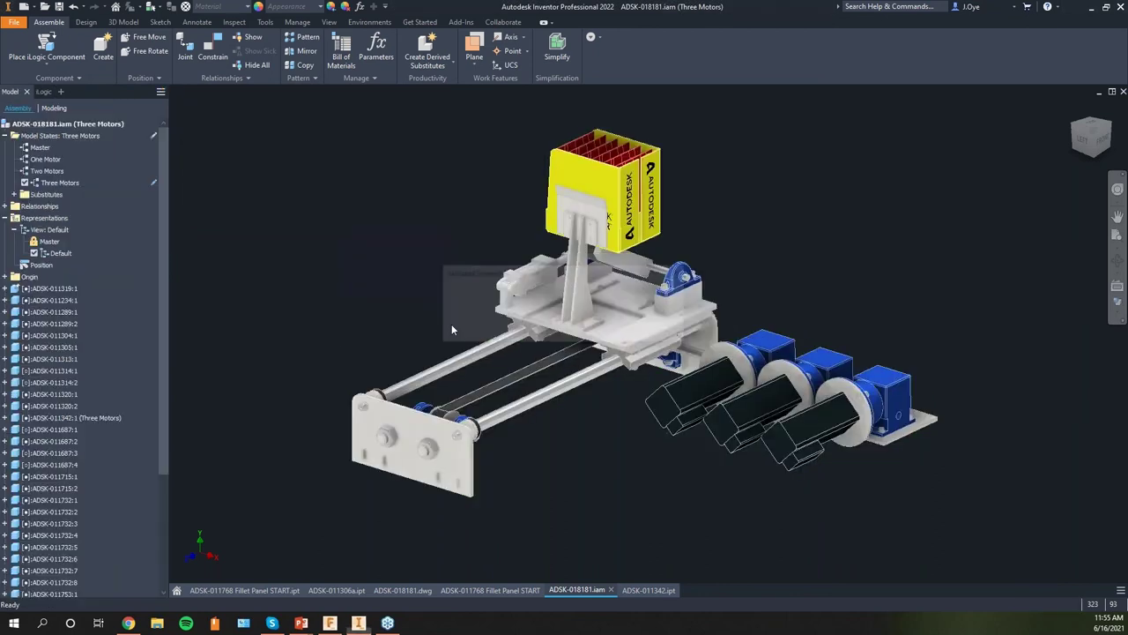
pyautogui.click(534, 330)
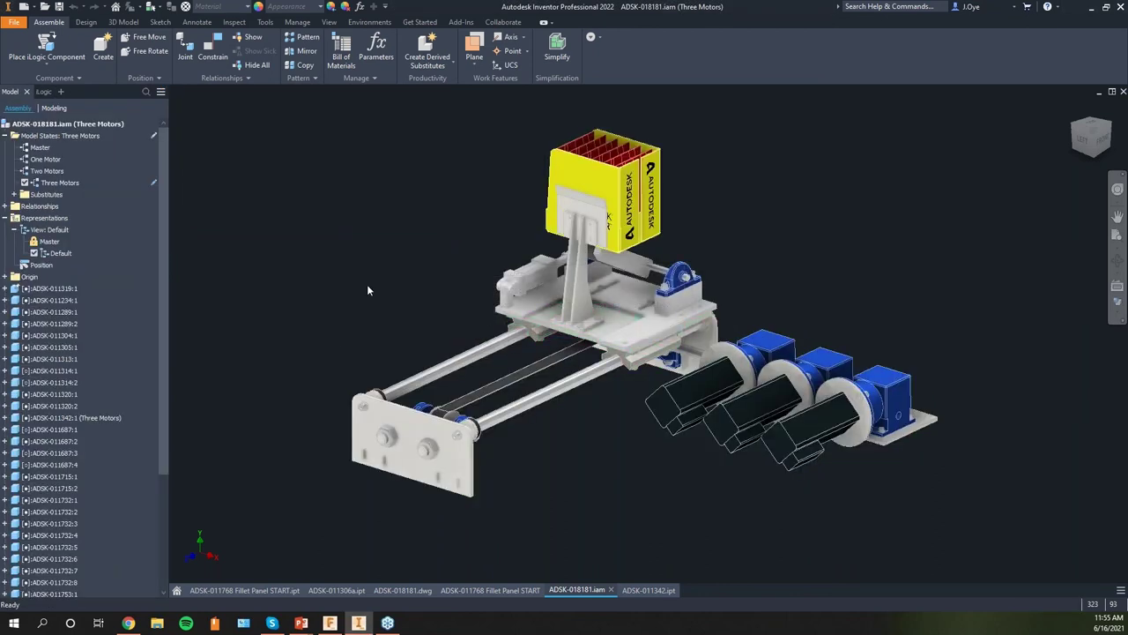